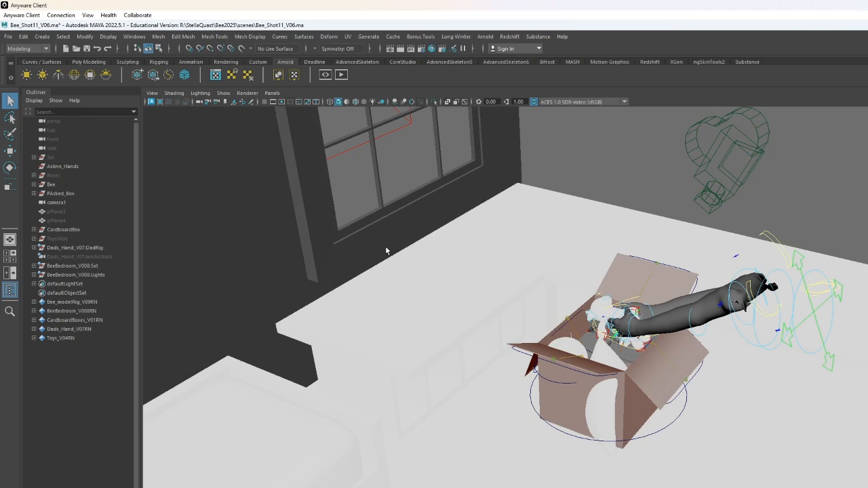
- Select the sky dome light in the viewport and frame it to examine it from different distances
click(389, 180)
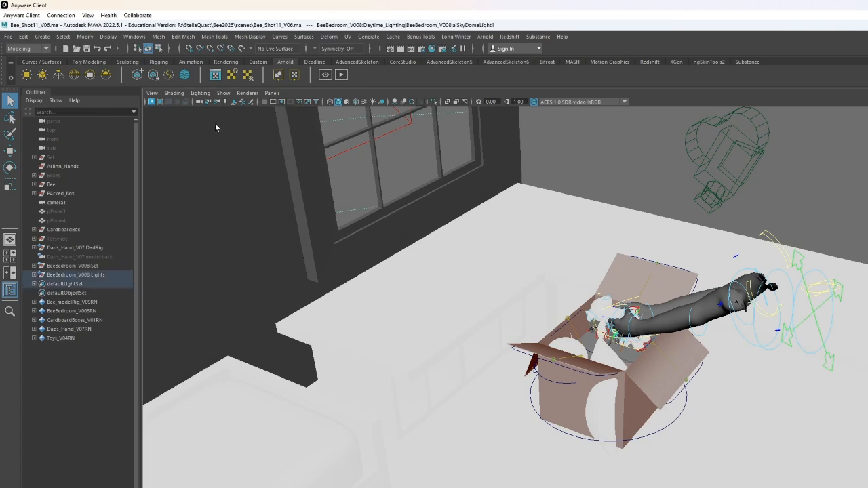
key(f)
scroll(736, 458, down, 2)
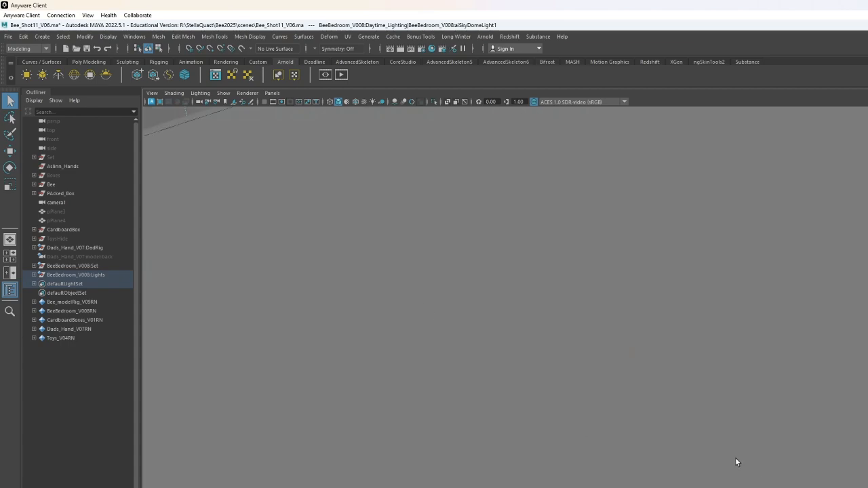
key(f)
scroll(652, 387, up, 10)
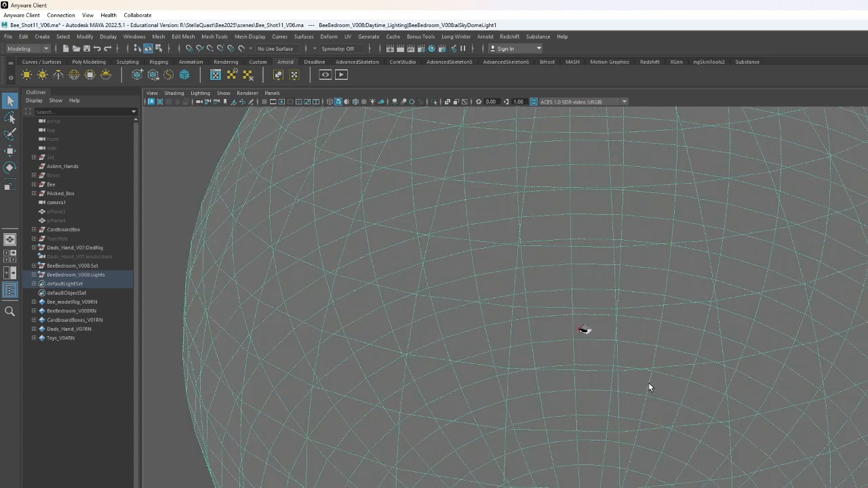
scroll(628, 386, up, 4)
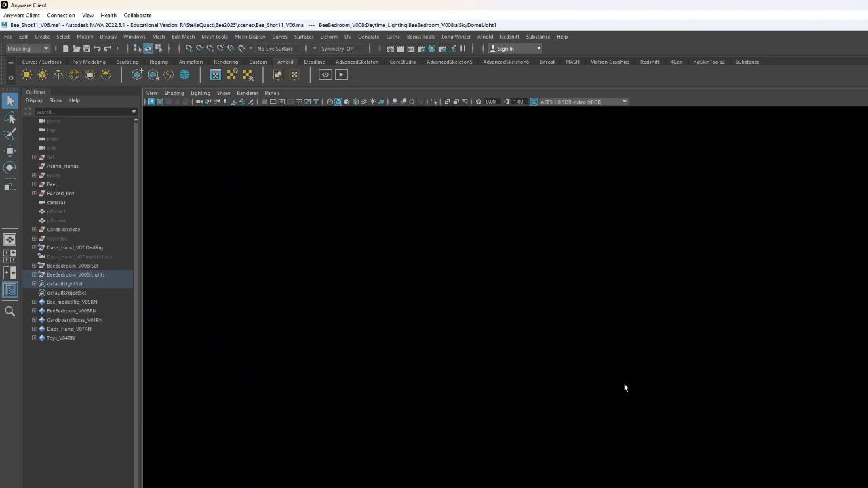
alt+middle_drag(593, 297, 611, 392)
scroll(611, 392, up, 3)
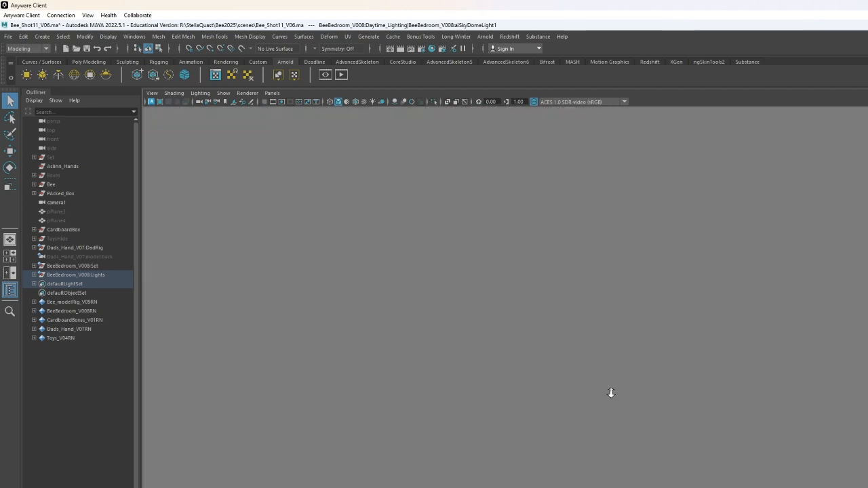
scroll(611, 392, down, 3)
alt+drag(611, 392, 597, 343)
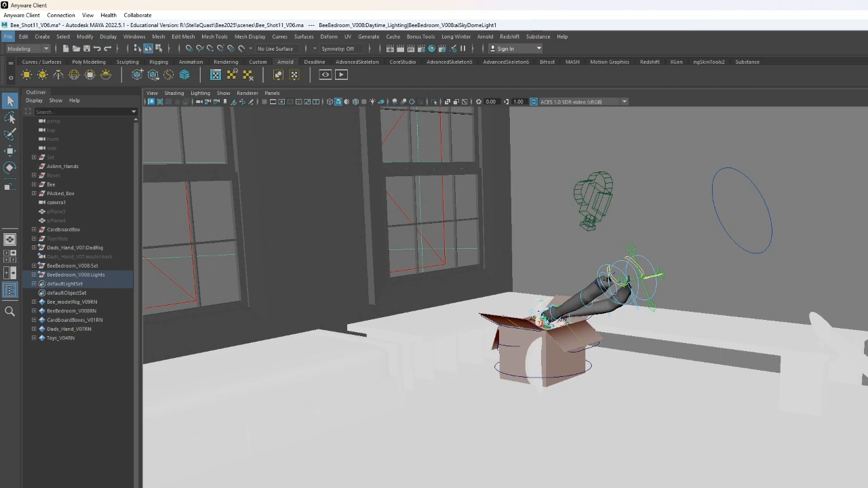
- Switch to File Explorer and browse the Render drive into the StellaQuast default project's sourceimages folder
click(543, 487)
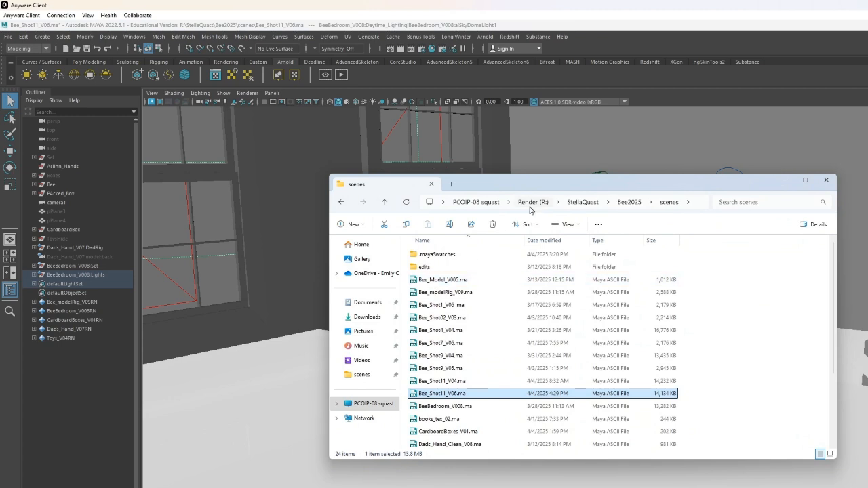
click(478, 203)
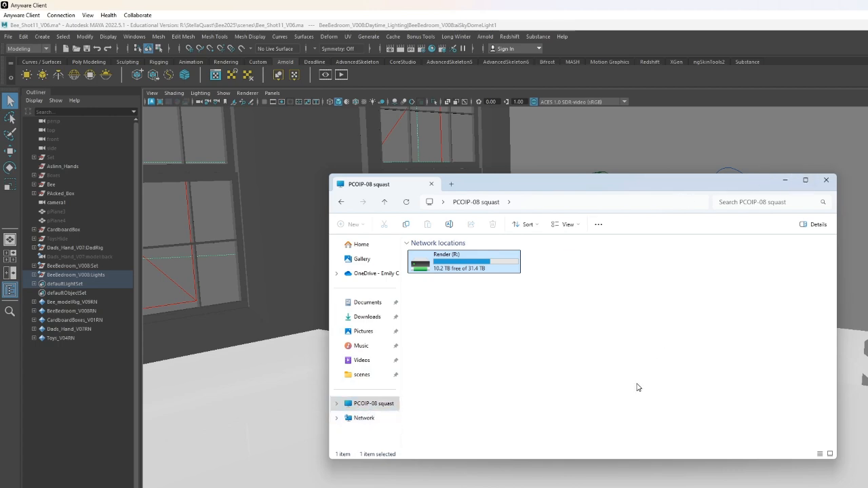
click(372, 406)
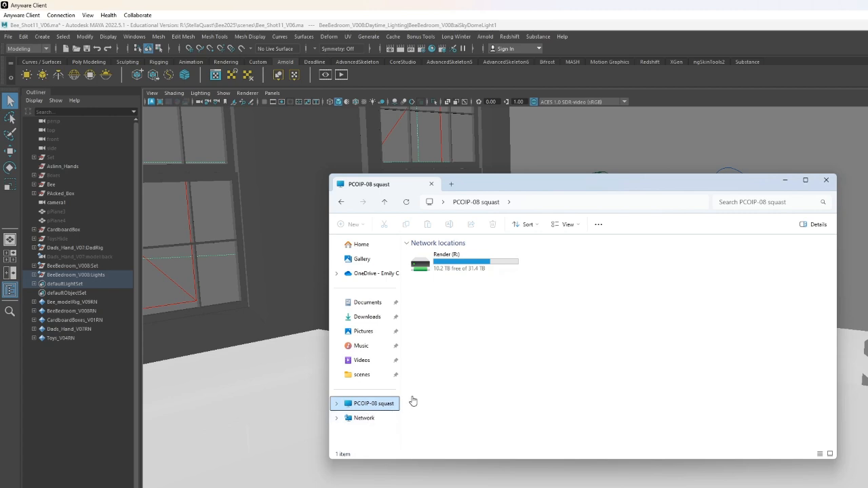
double_click(472, 263)
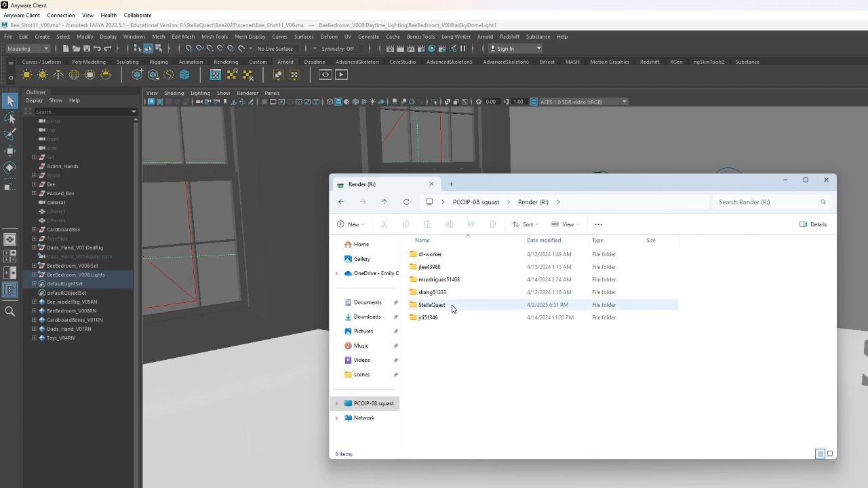
mouse_move(453, 310)
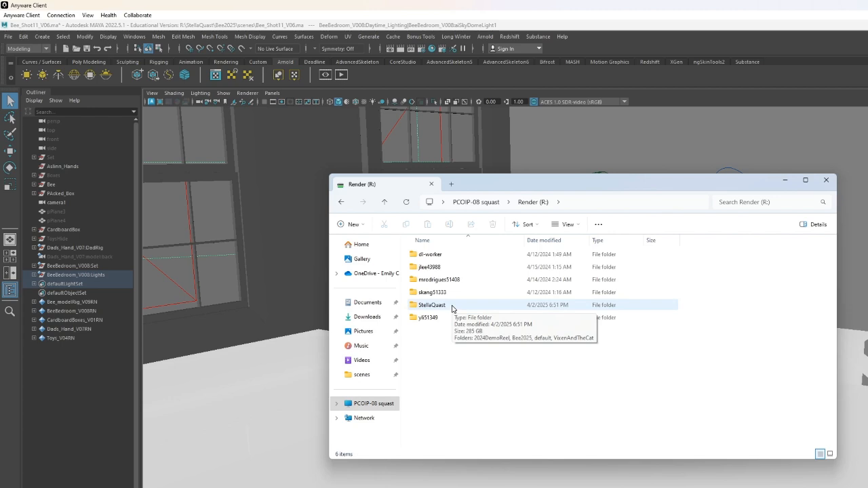
double_click(452, 310)
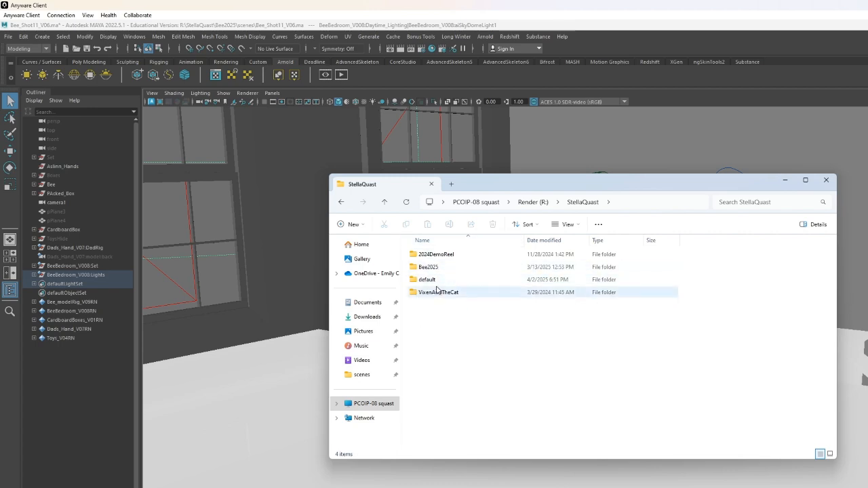
double_click(446, 279)
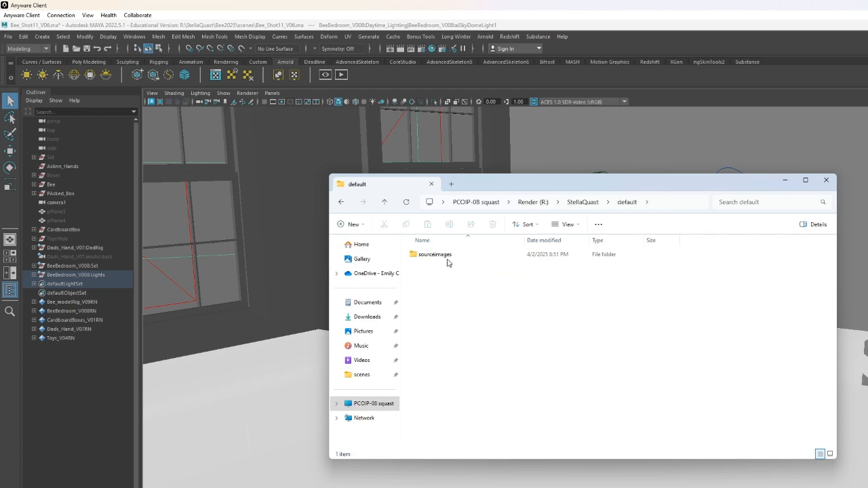
double_click(435, 254)
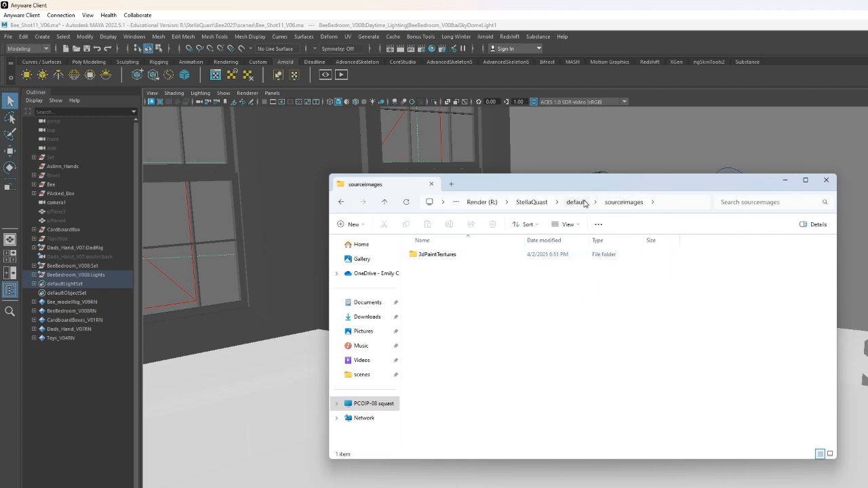
- Return to the StellaQuast folder and open the Bee2025 project's scenes folder
click(574, 203)
click(592, 202)
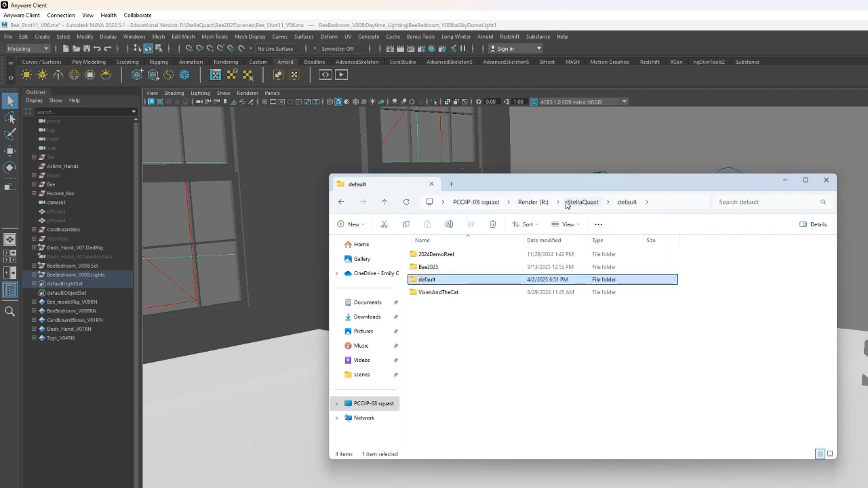
click(453, 297)
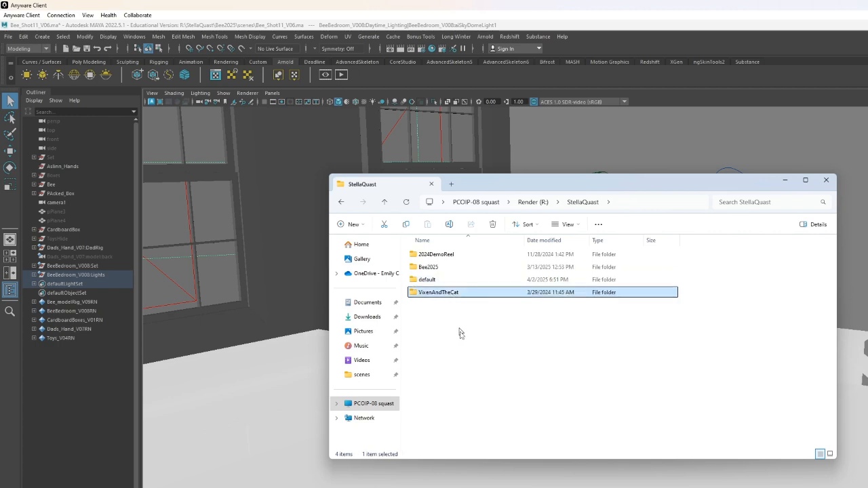
click(454, 256)
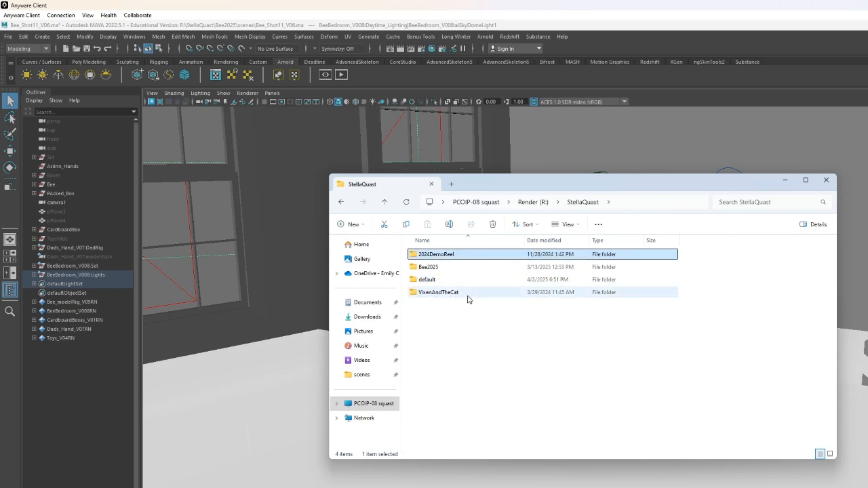
double_click(449, 269)
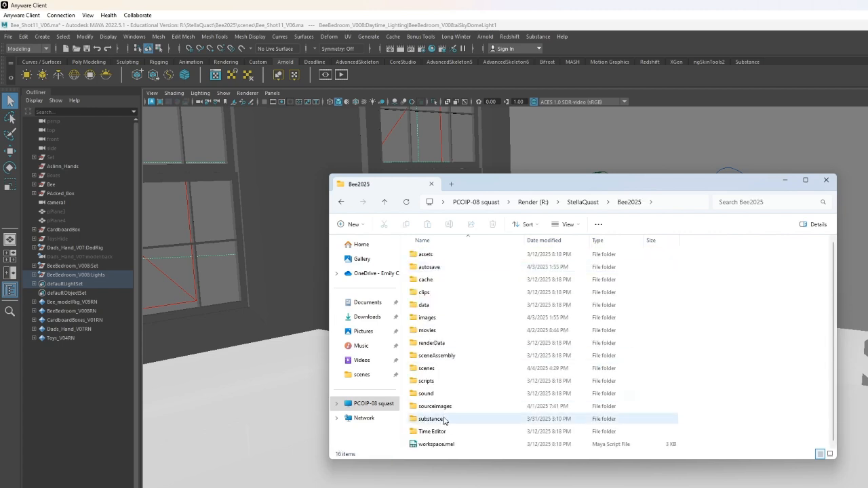
double_click(455, 368)
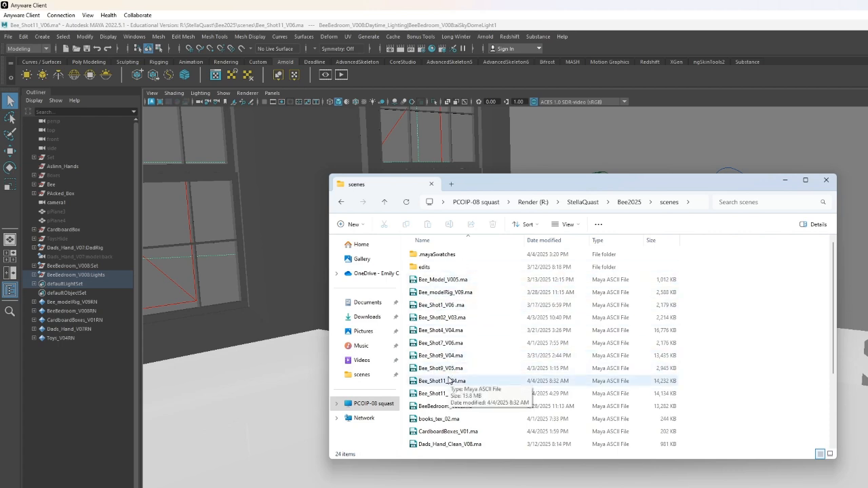
- Scroll through the list of Maya scene files in the scenes folder
scroll(484, 342, down, 3)
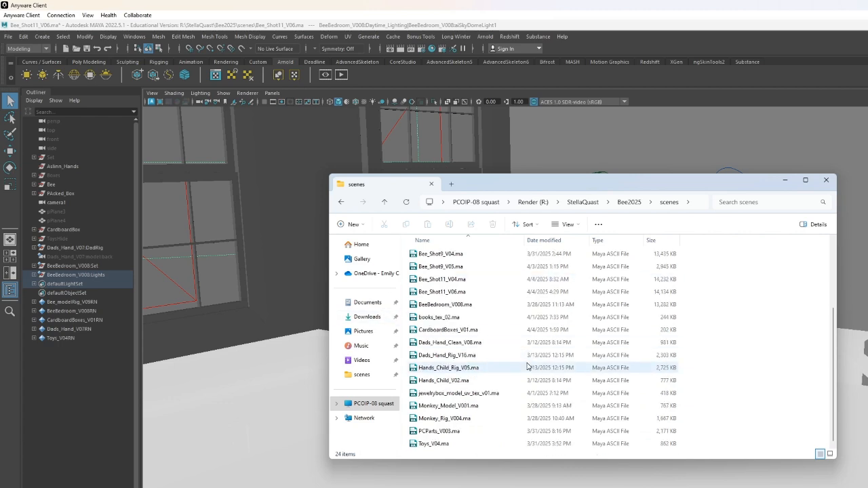
scroll(484, 343, up, 3)
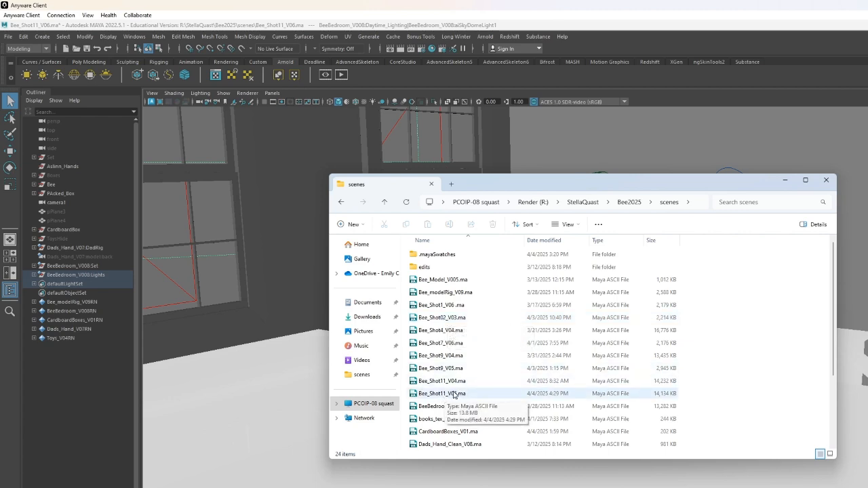
scroll(604, 357, down, 3)
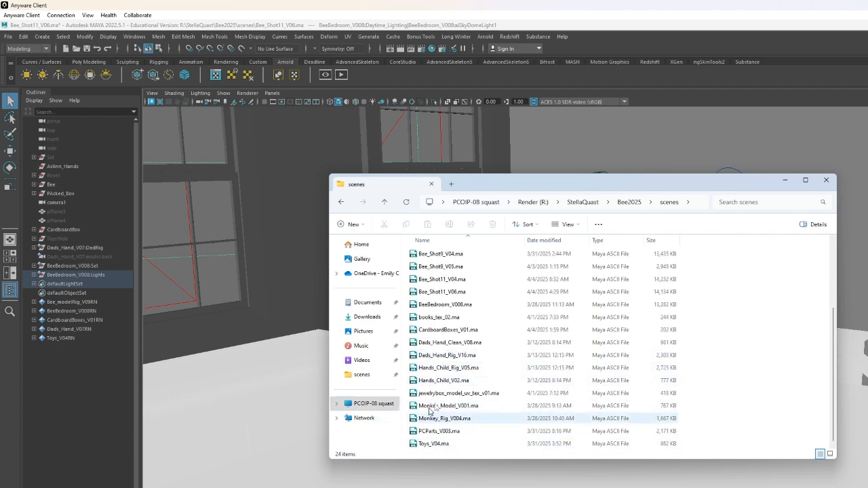
scroll(477, 339, up, 3)
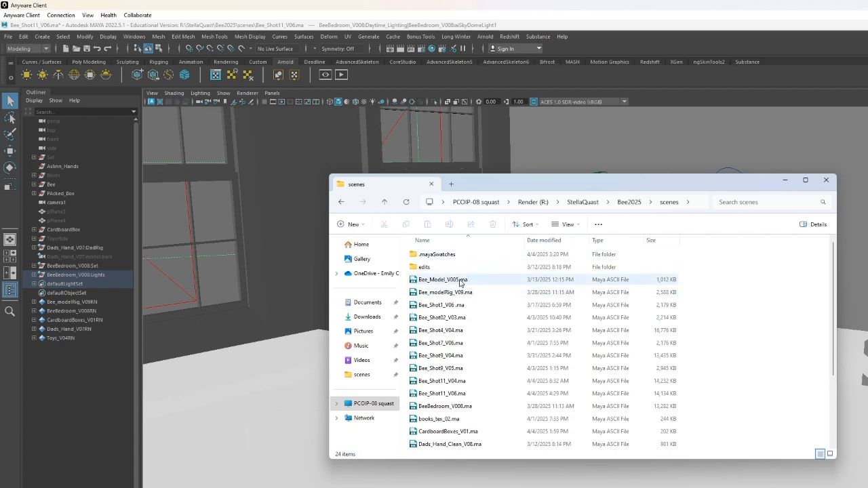
scroll(527, 318, down, 1)
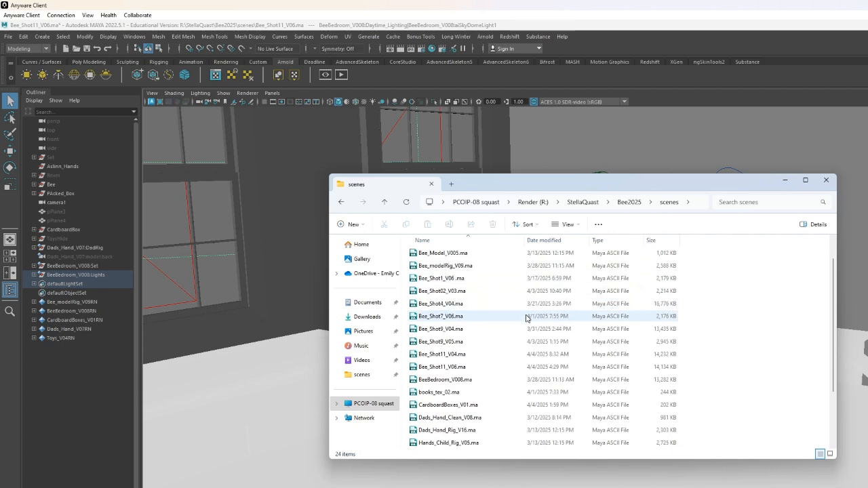
scroll(536, 291, up, 1)
- Go back to Bee2025 and open sourceimages, then its 3dPaintTextures folder
click(630, 201)
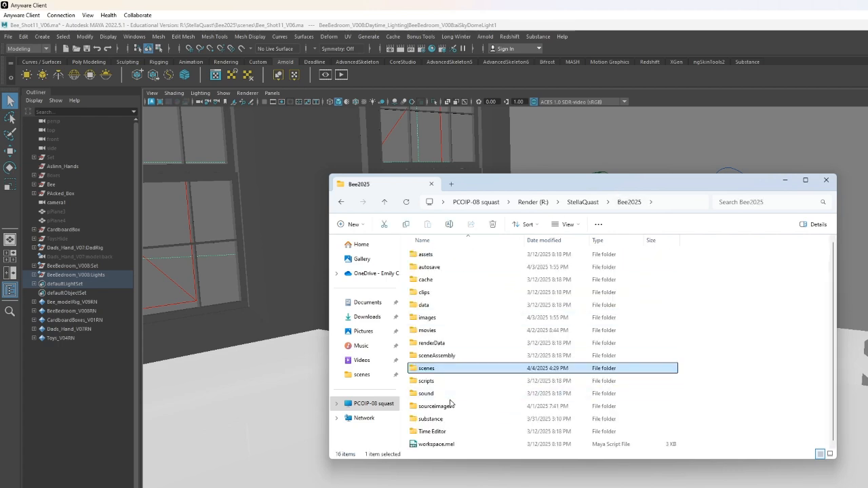
click(451, 407)
double_click(451, 407)
drag(452, 375, 440, 288)
click(465, 363)
click(455, 270)
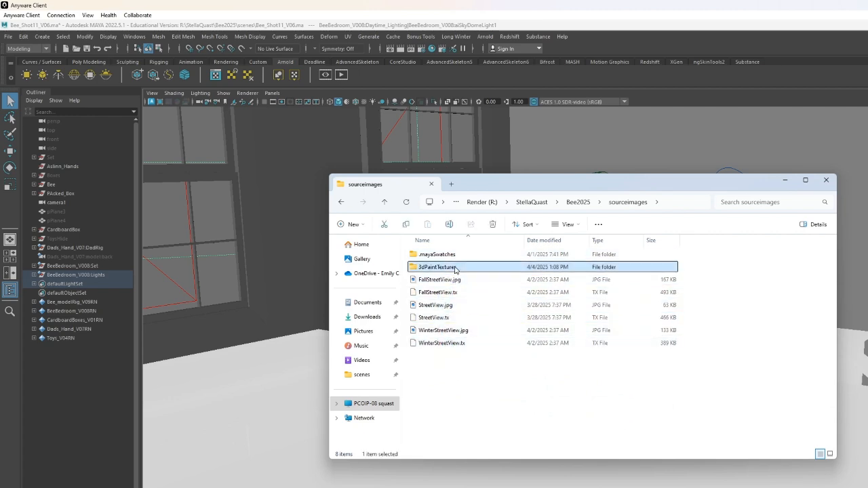
double_click(456, 269)
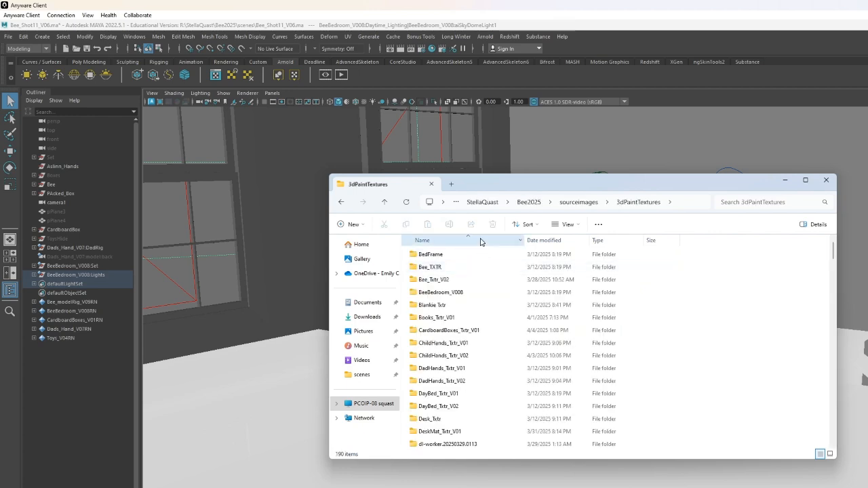
- Scroll through the texture folders inside 3dPaintTextures
scroll(479, 272, down, 9)
scroll(483, 272, down, 20)
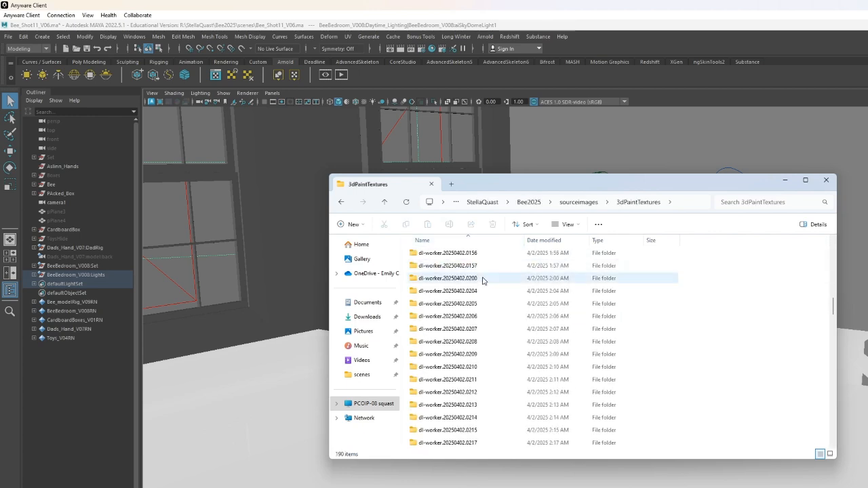
scroll(496, 309, down, 15)
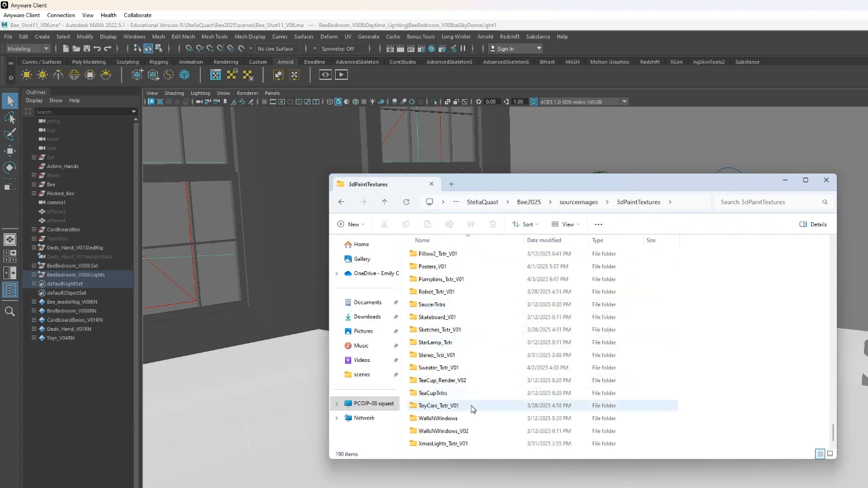
mouse_move(472, 408)
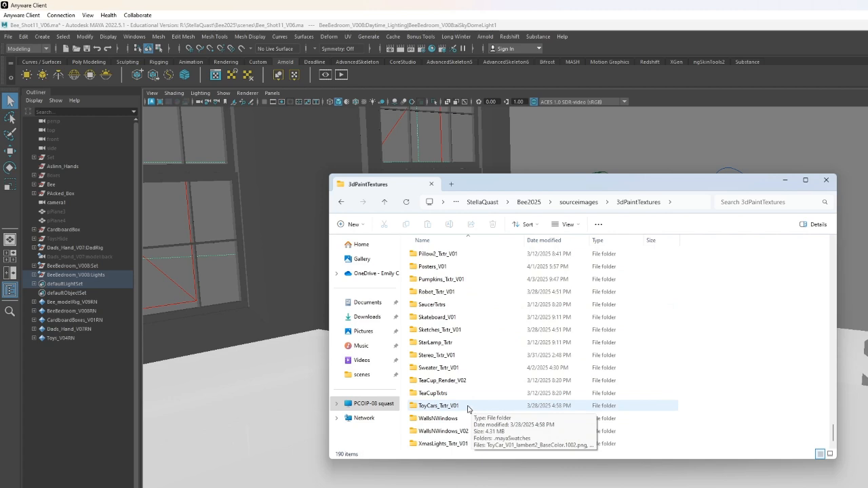
scroll(475, 380, up, 5)
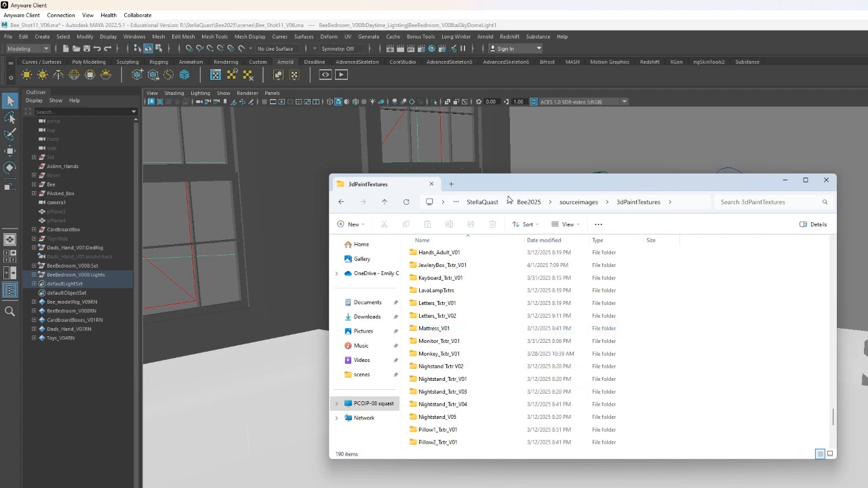
- Return to Bee2025 and open the Shot9 folder inside images
click(679, 202)
click(685, 249)
click(534, 207)
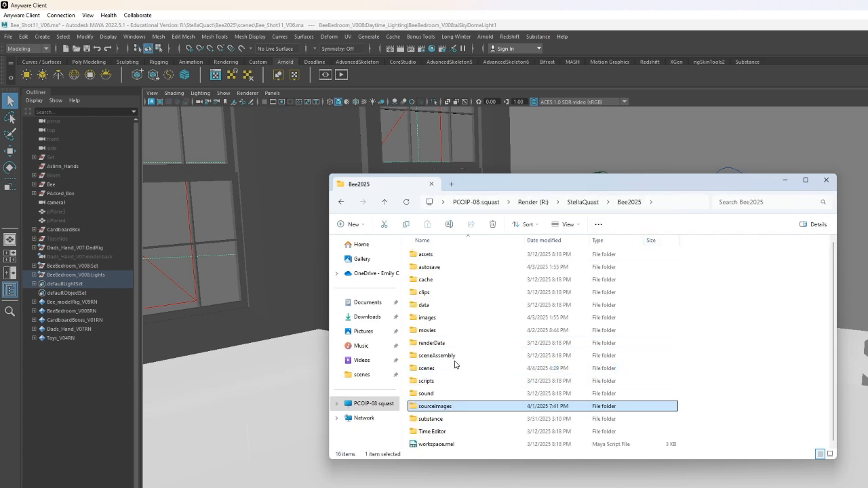
double_click(437, 318)
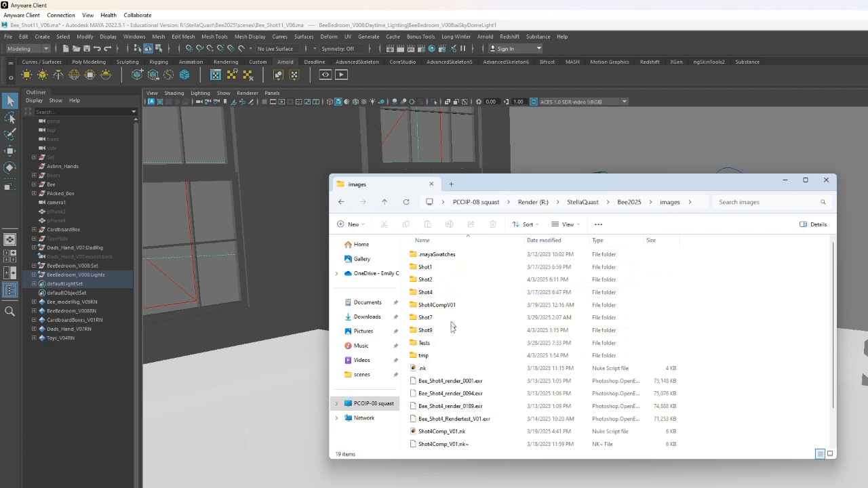
click(451, 332)
double_click(451, 332)
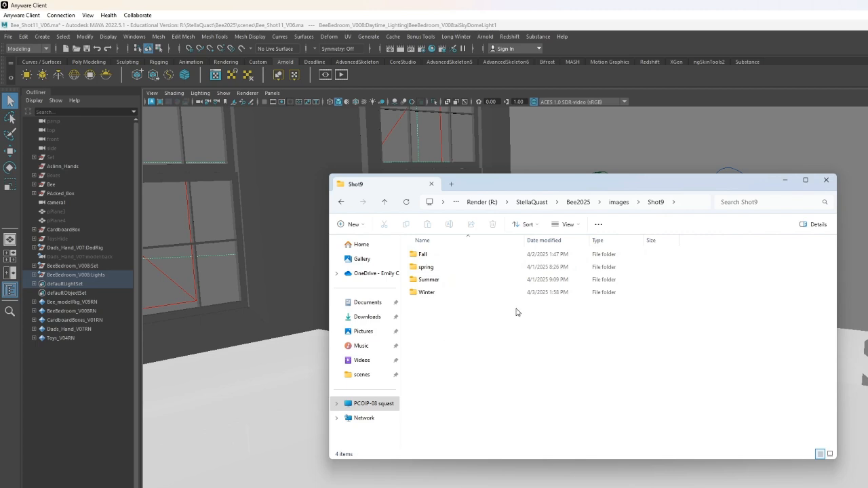
- Open the Summer folder and its Shot9 subfolder of rendered EXR frames
double_click(444, 280)
click(438, 262)
double_click(438, 261)
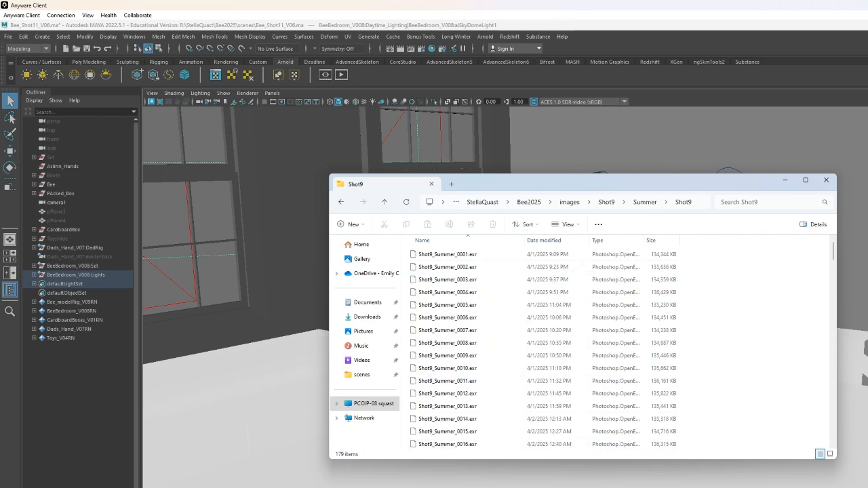
- Go back to the Bee2025 folder and close the file explorer
click(535, 203)
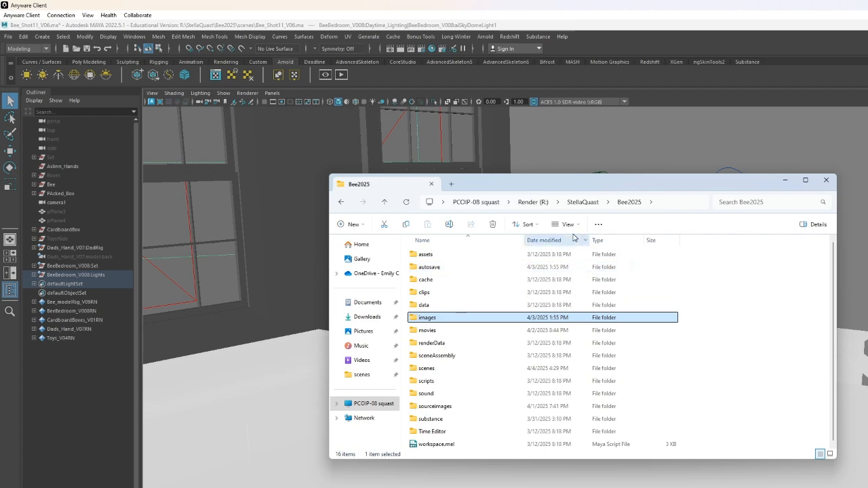
click(833, 185)
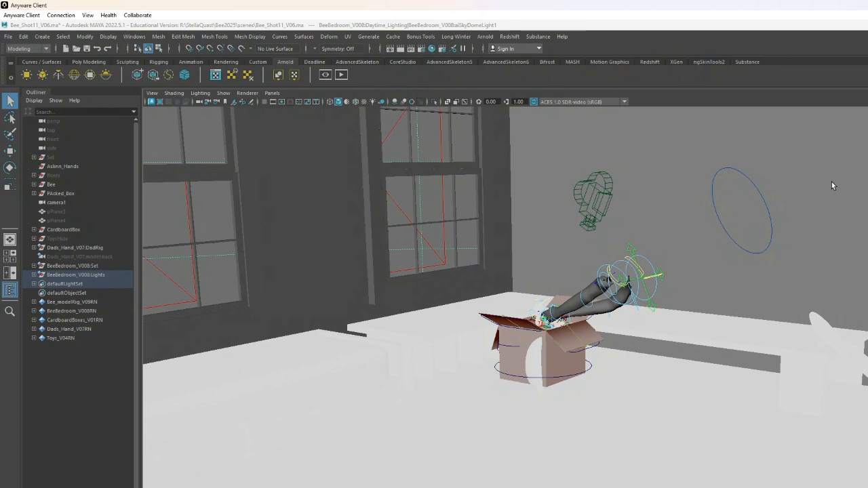
- Set the Maya project to the Bee2025 folder inside StellaQuast on the Render (R:) drive
click(523, 401)
click(391, 292)
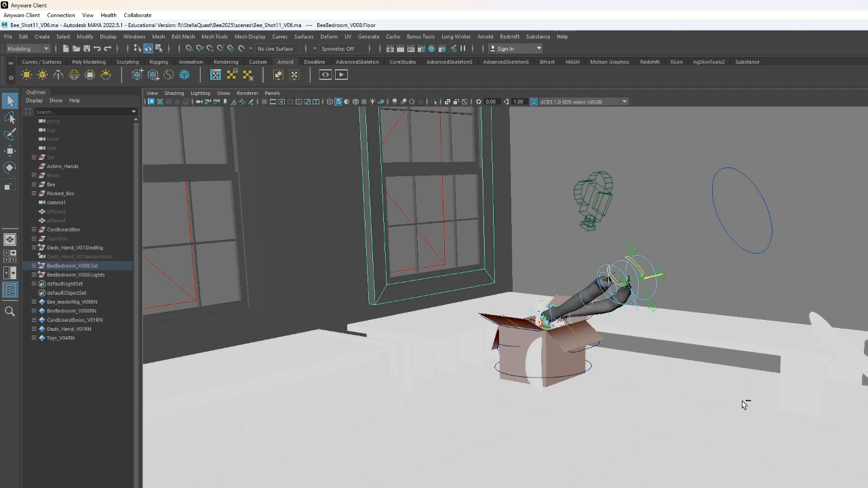
click(8, 38)
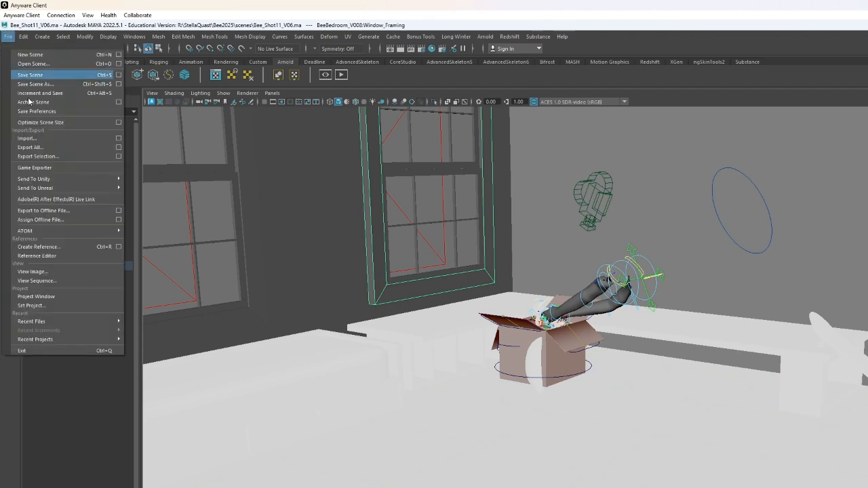
click(59, 309)
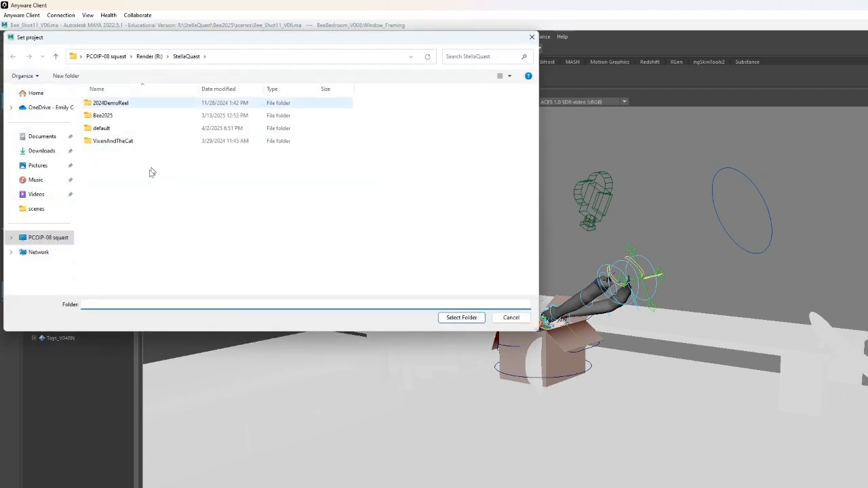
click(40, 238)
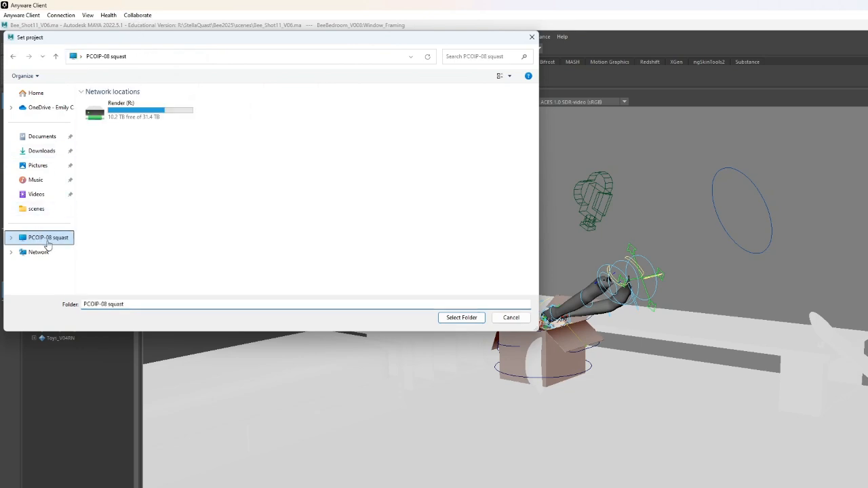
double_click(154, 116)
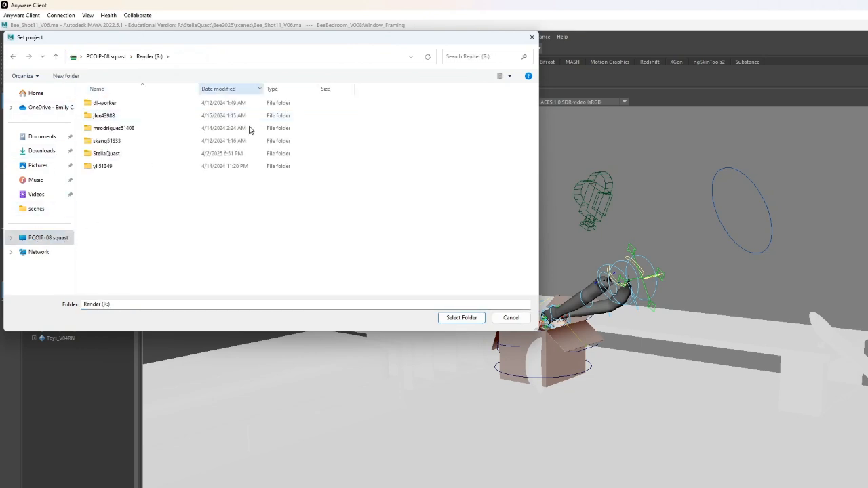
click(129, 158)
double_click(129, 158)
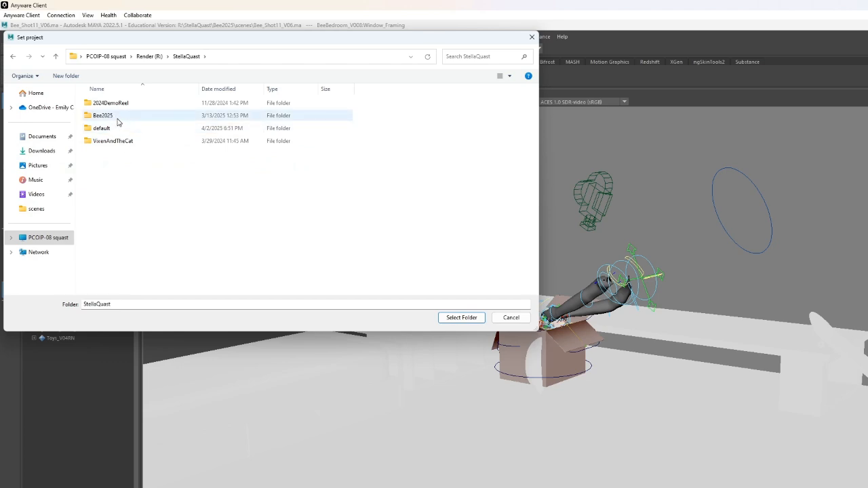
double_click(116, 120)
click(461, 317)
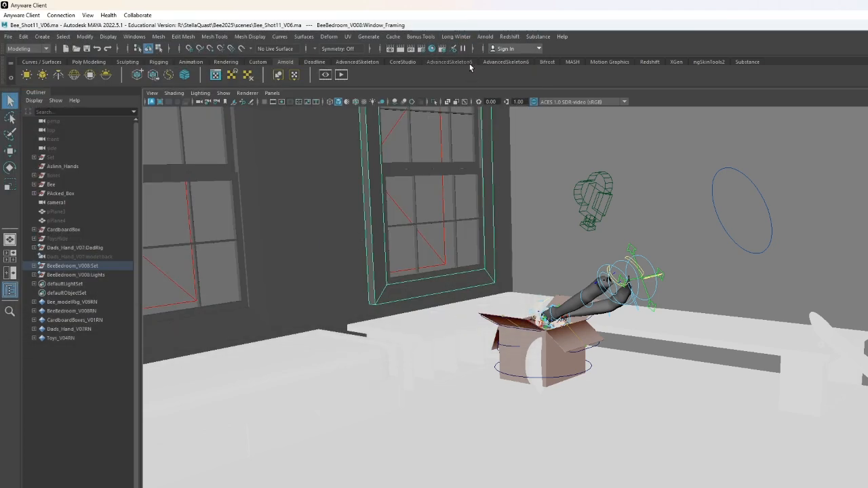
- Open the Hypershade material editor
scroll(565, 327, up, 7)
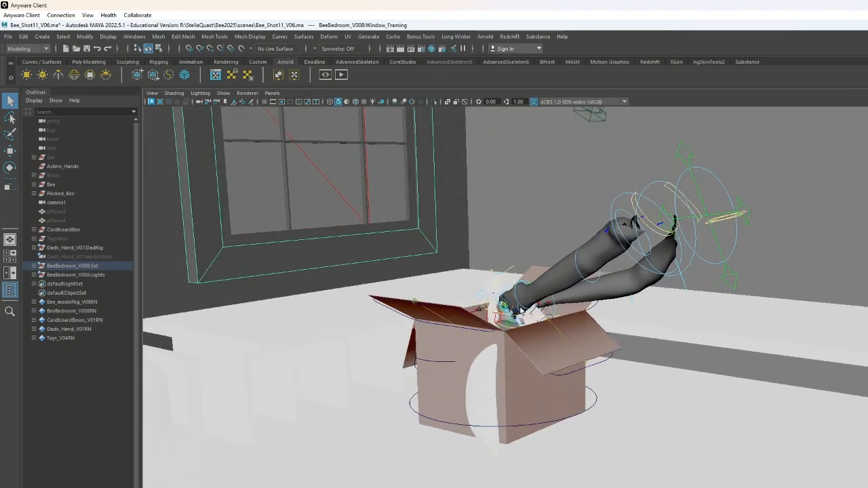
scroll(520, 309, up, 5)
alt+drag(519, 310, 330, 428)
scroll(416, 234, down, 6)
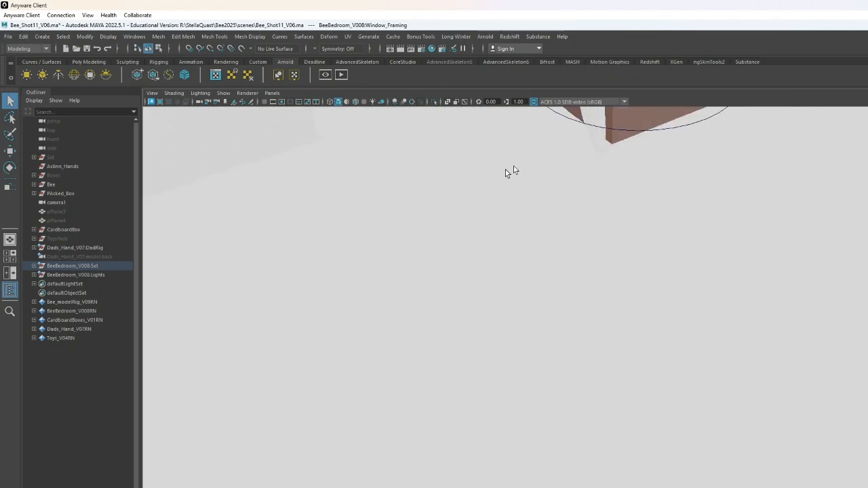
alt+middle_drag(460, 157, 364, 256)
alt+middle_drag(627, 382, 632, 487)
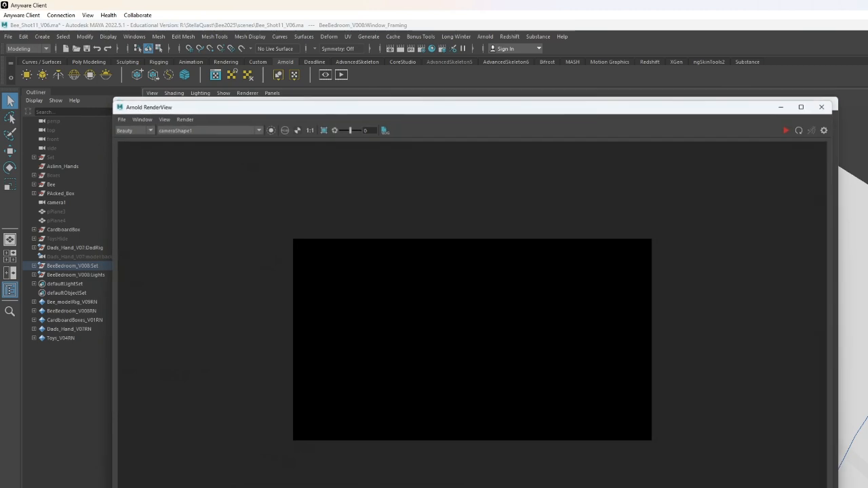
click(432, 49)
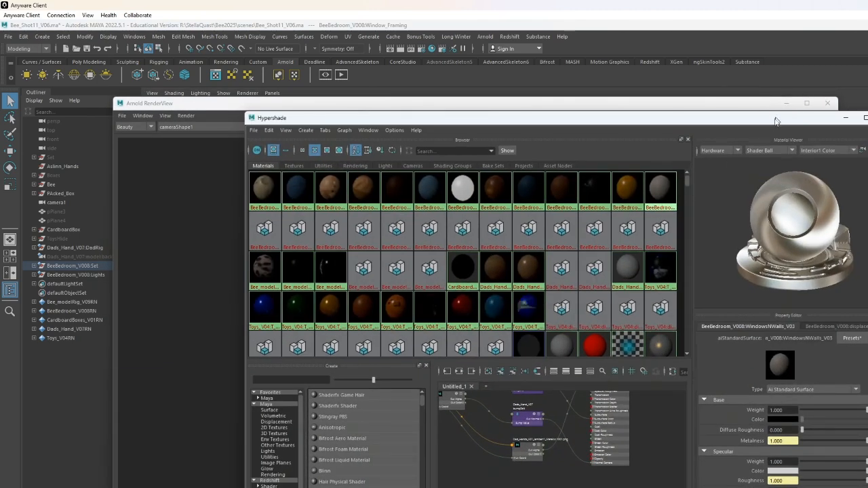
- Delete unused nodes from the Hypershade materials
scroll(514, 271, down, 2)
scroll(523, 271, up, 2)
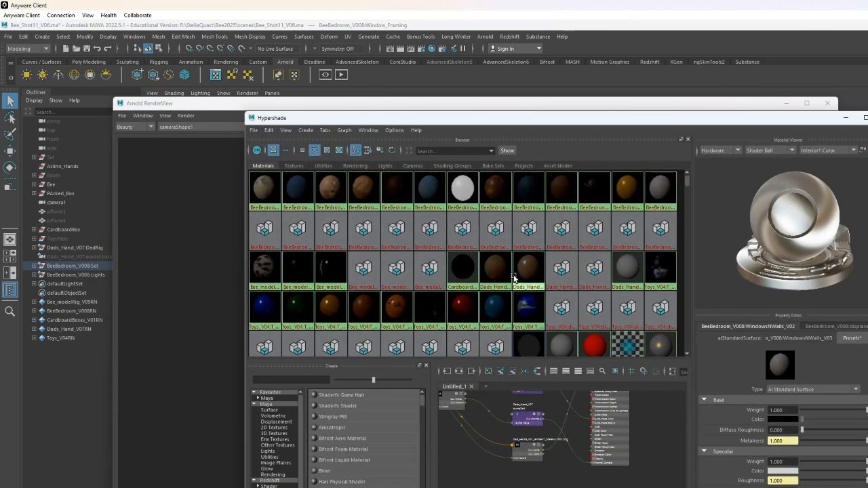
scroll(603, 299, down, 2)
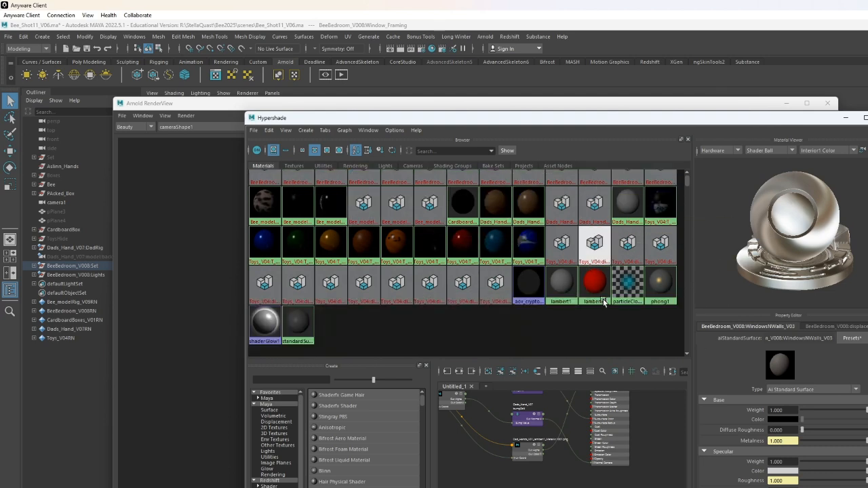
click(254, 130)
mouse_move(269, 131)
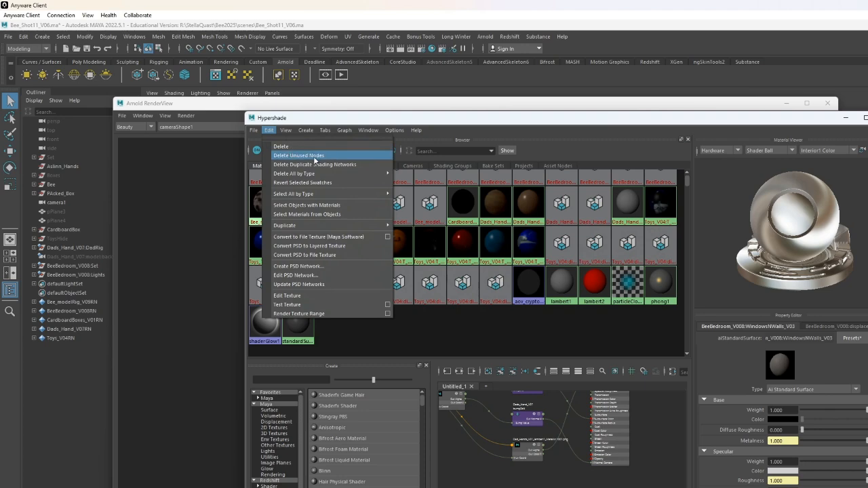
click(341, 160)
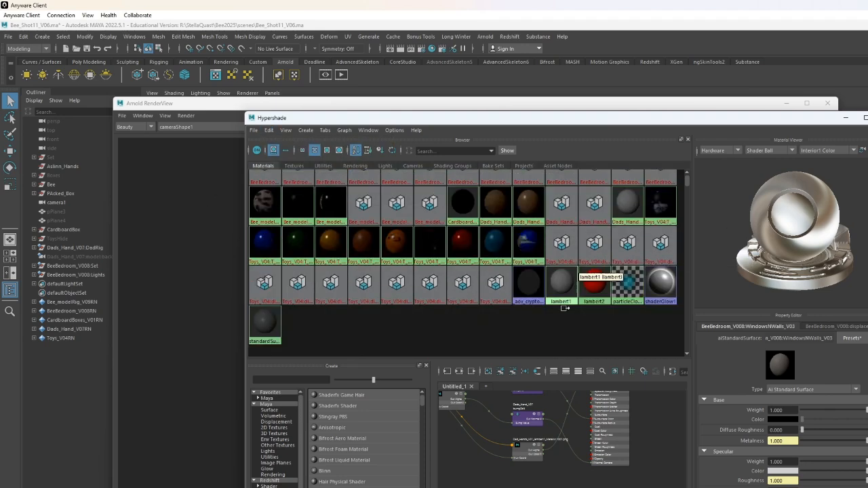
- Minimize the Hypershade, close the empty window and move the Arnold RenderView up into view
scroll(549, 330, up, 2)
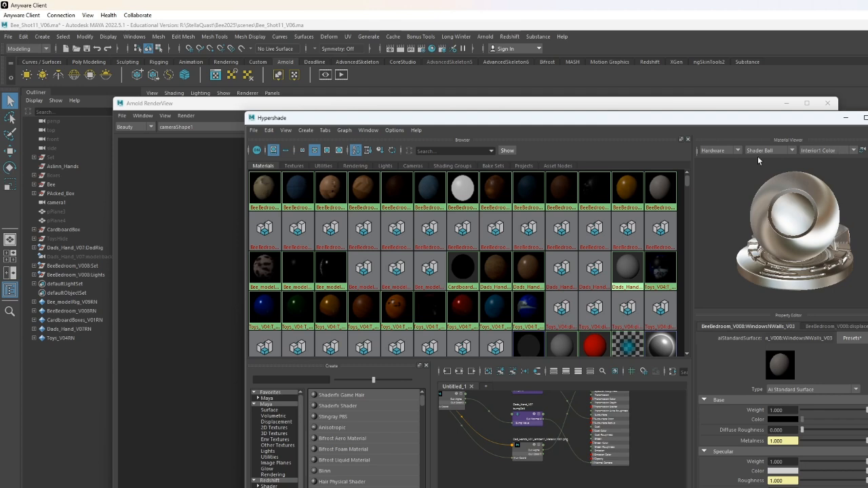
click(846, 117)
drag(720, 107, 855, 217)
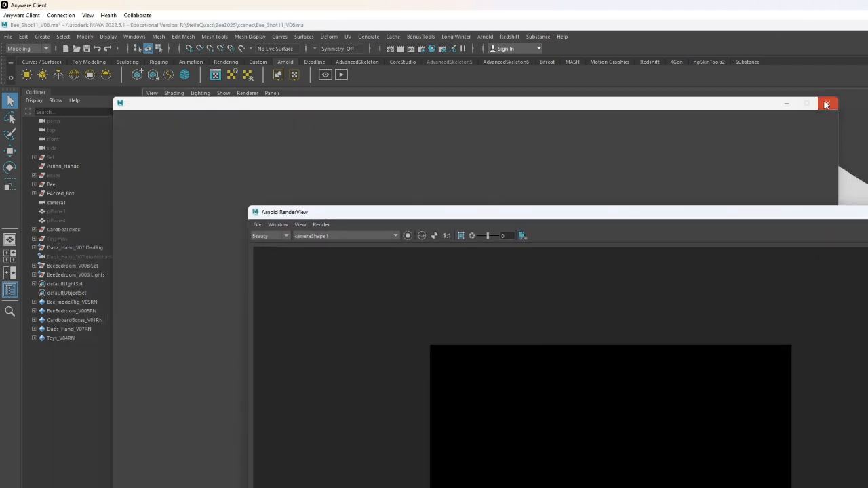
click(828, 104)
drag(742, 211, 689, 86)
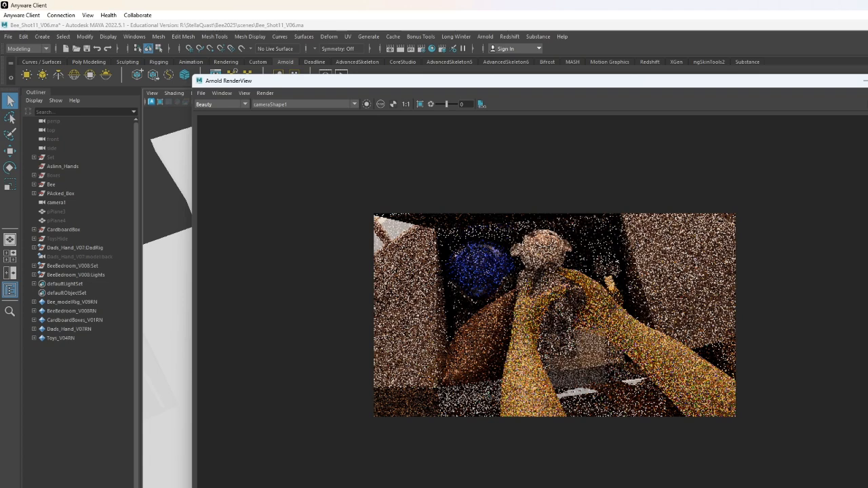
- Select the hand in the rendered image and inspect its material network in the Hypershade
click(709, 378)
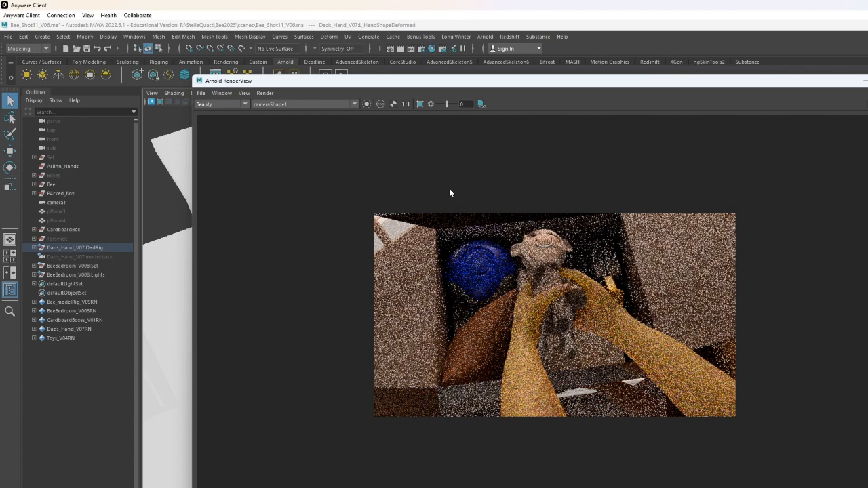
click(431, 48)
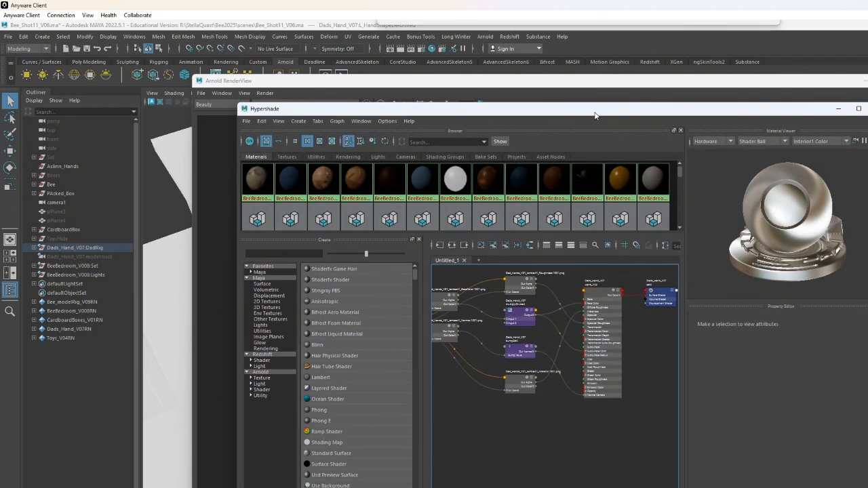
scroll(441, 202, down, 1)
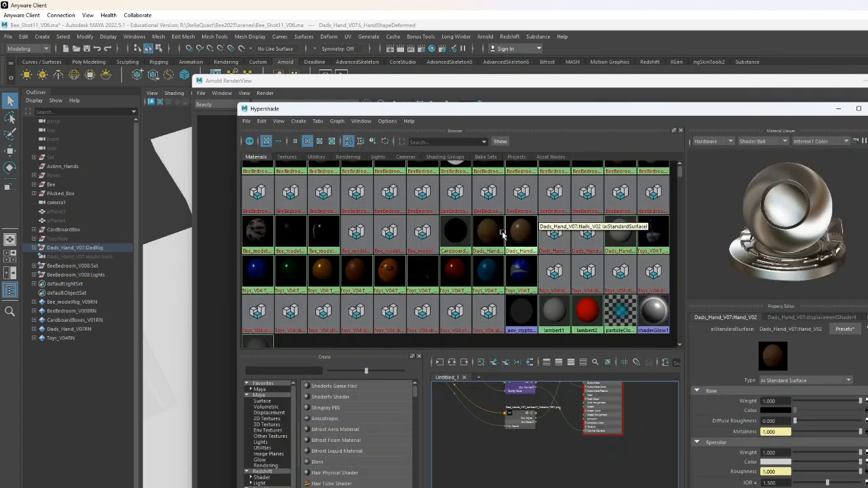
right_drag(491, 236, 492, 255)
scroll(627, 419, up, 3)
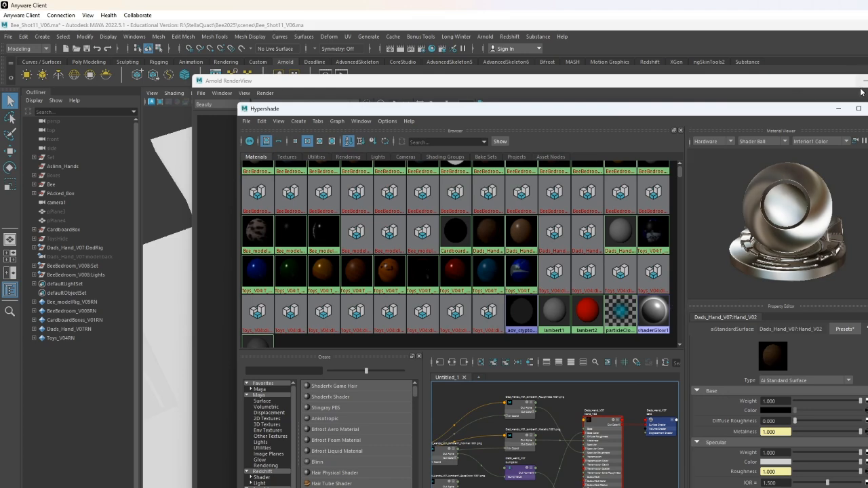
click(839, 108)
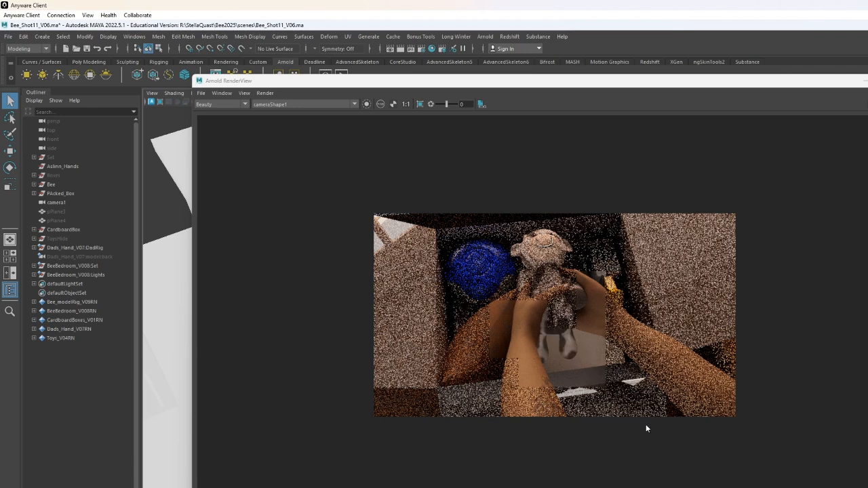
- Pick the bee and cardboard box in the render, then draw a render region over the image's left side
click(567, 348)
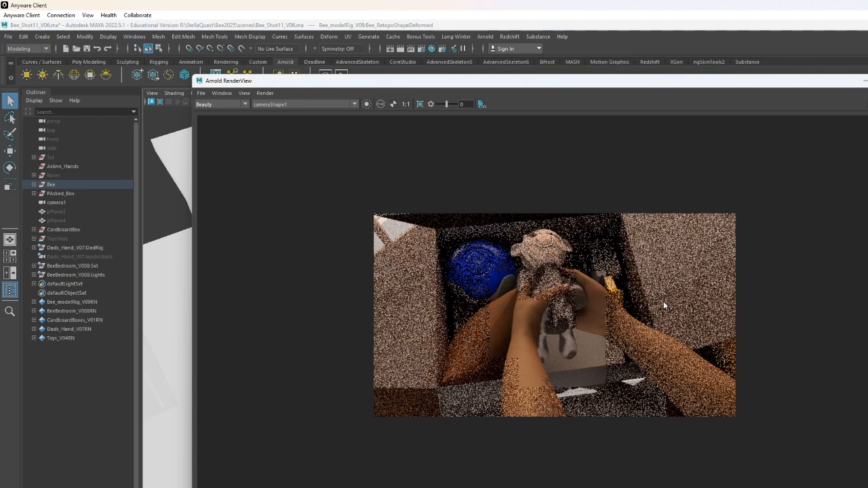
click(682, 292)
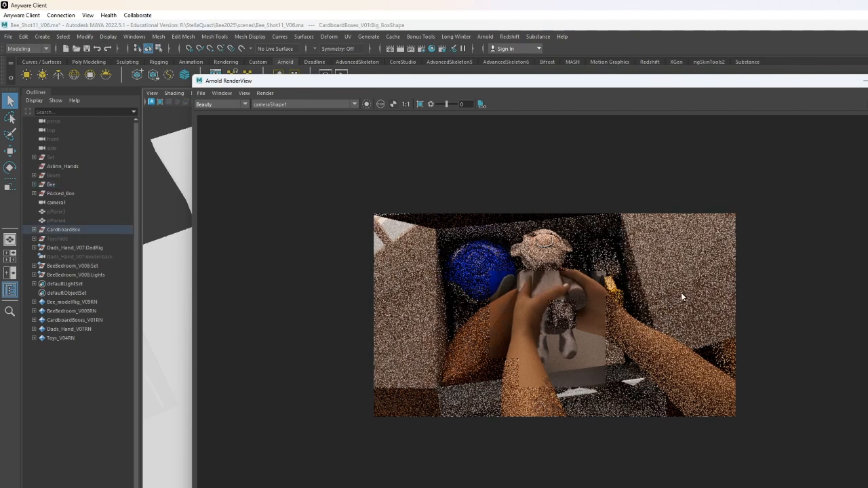
drag(355, 176, 432, 286)
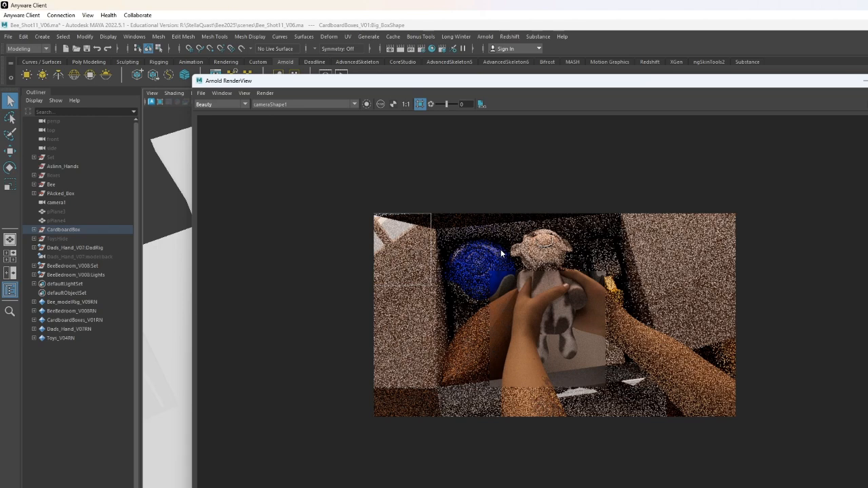
- Move the Arnold RenderView down and orbit the viewport around the cardboard box
drag(713, 81, 861, 272)
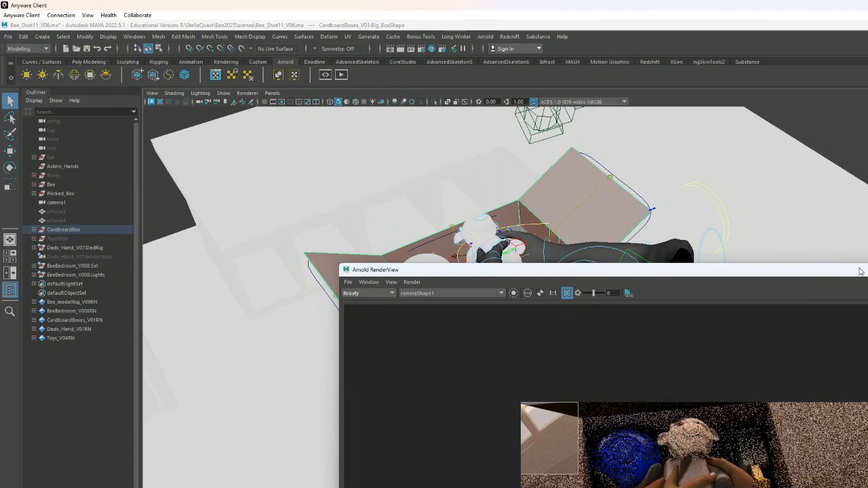
alt+drag(684, 210, 650, 200)
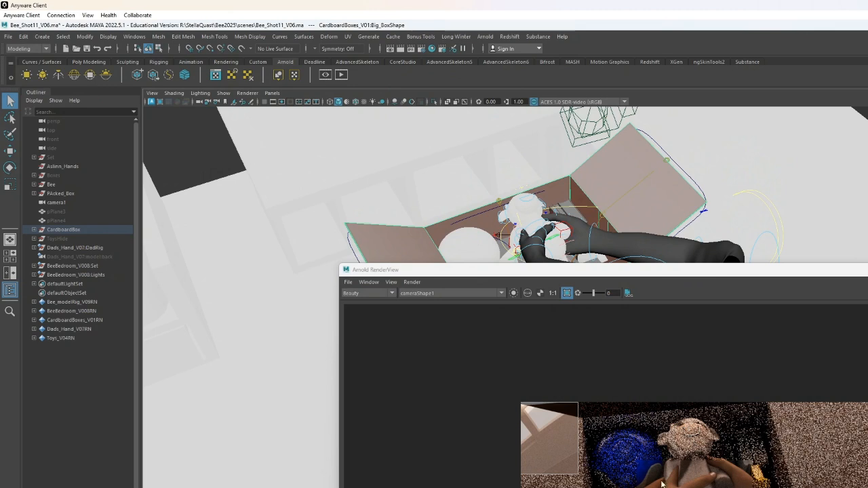
click(508, 379)
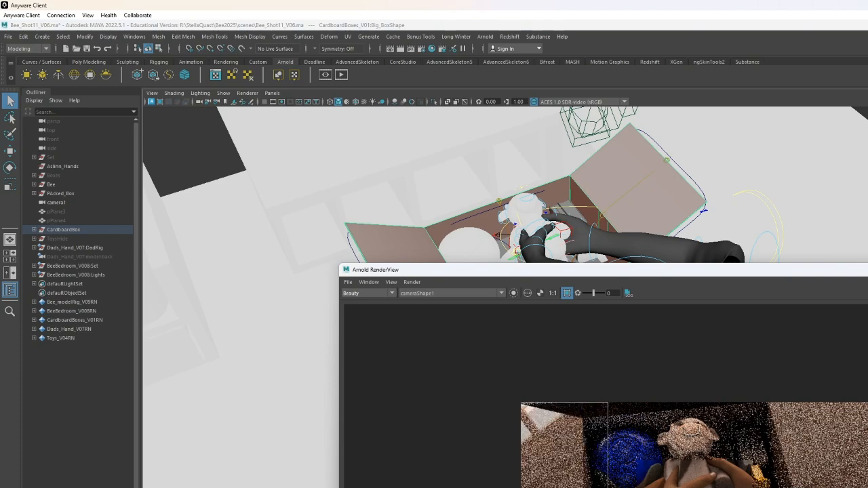
drag(867, 270, 857, 263)
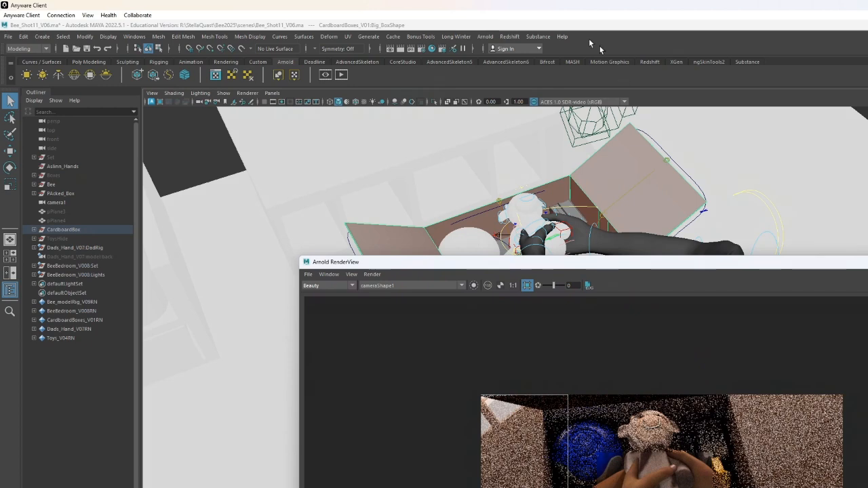
- Switch the viewport to look through camera1 and move the render view back up
click(272, 93)
mouse_move(332, 102)
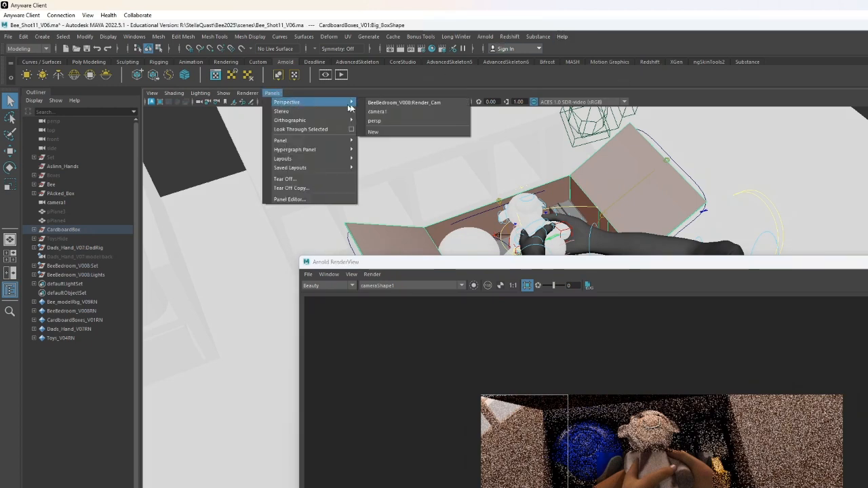
click(378, 111)
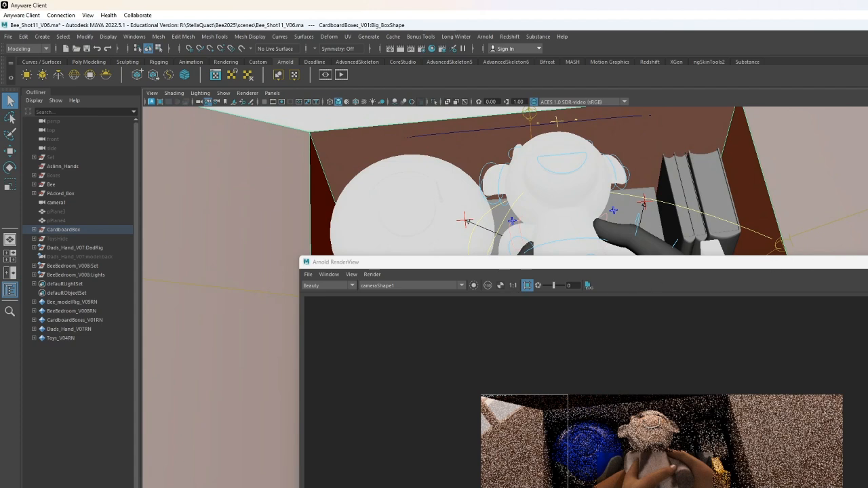
drag(867, 266, 840, 158)
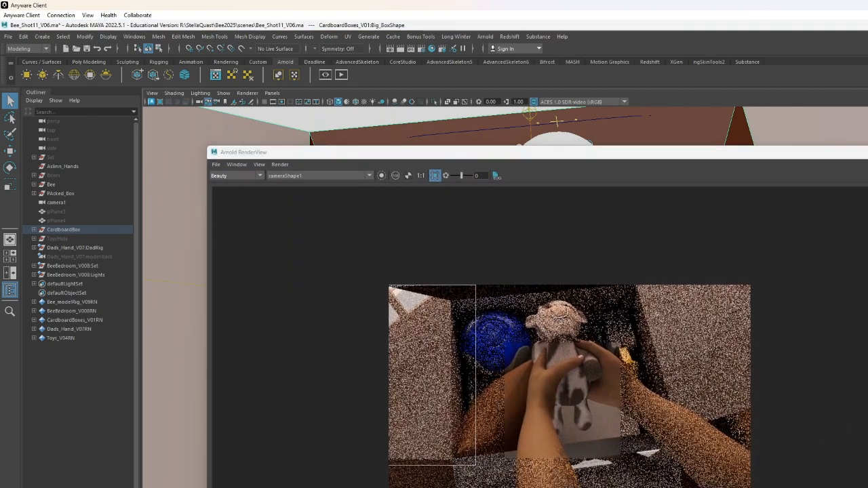
- Close the render view and select the books and box flap in the camera view to identify them
click(867, 152)
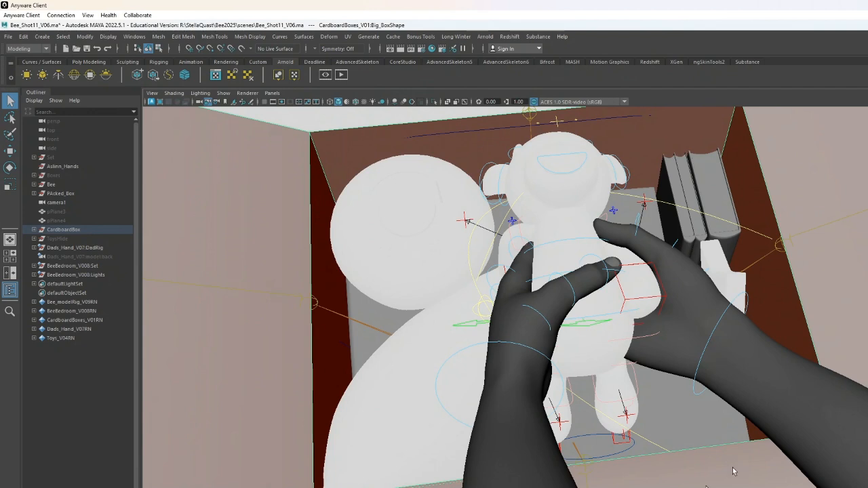
drag(721, 402, 257, 284)
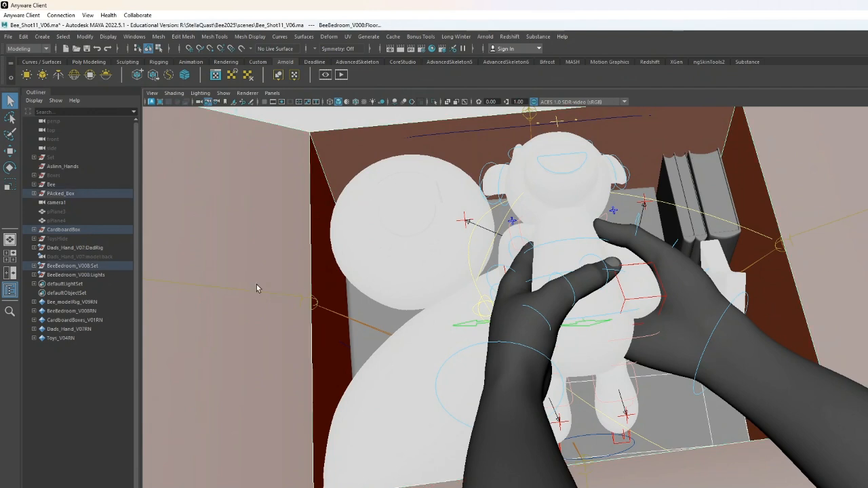
click(360, 308)
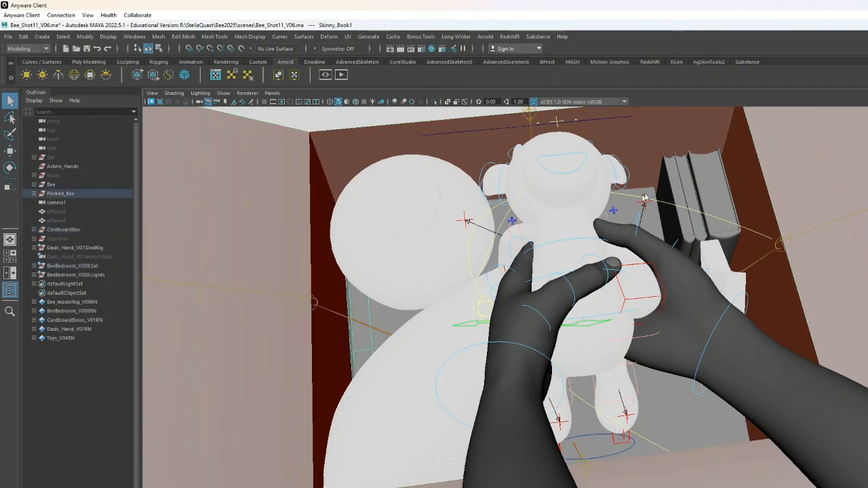
click(702, 182)
click(778, 249)
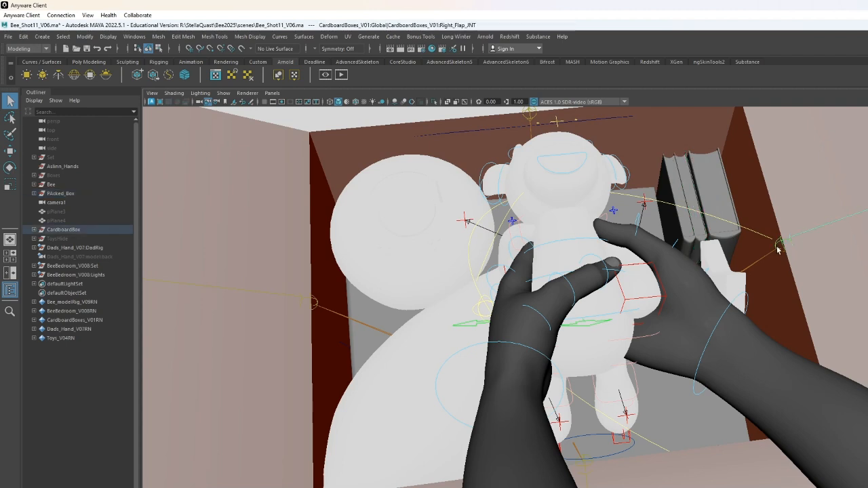
- Switch the viewport to a perspective view, select the cardboard box's Global control and hide it
click(272, 93)
mouse_move(313, 102)
click(392, 123)
alt+drag(523, 303, 682, 380)
click(596, 384)
click(597, 385)
click(465, 101)
click(655, 412)
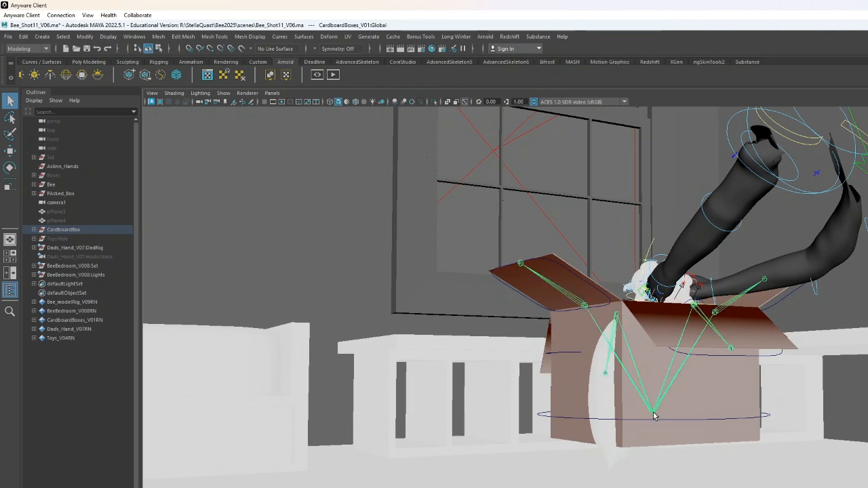
key(ctrl+h)
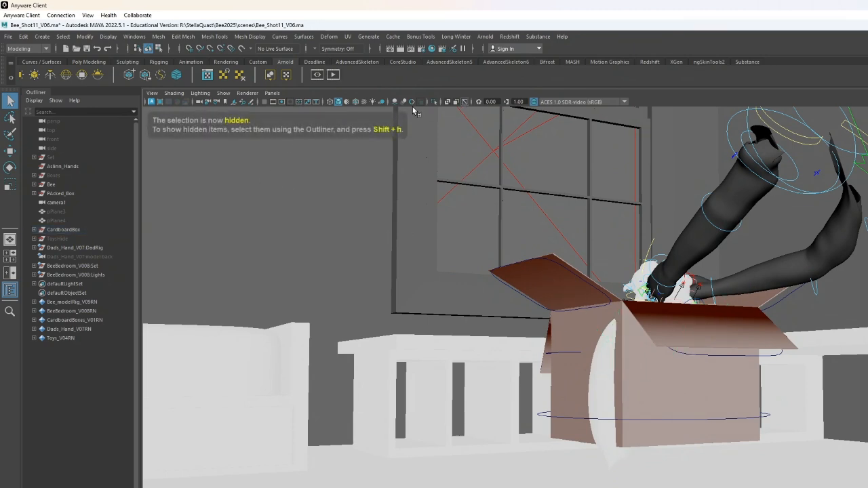
- Examine the desk and cardboard box area from different angles in the perspective view
scroll(597, 276, down, 4)
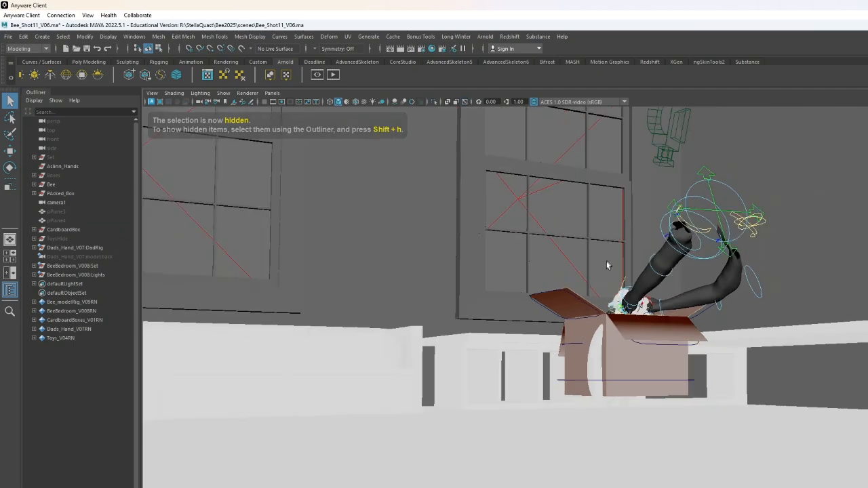
alt+drag(611, 260, 607, 290)
alt+middle_drag(606, 290, 601, 428)
alt+drag(601, 428, 613, 413)
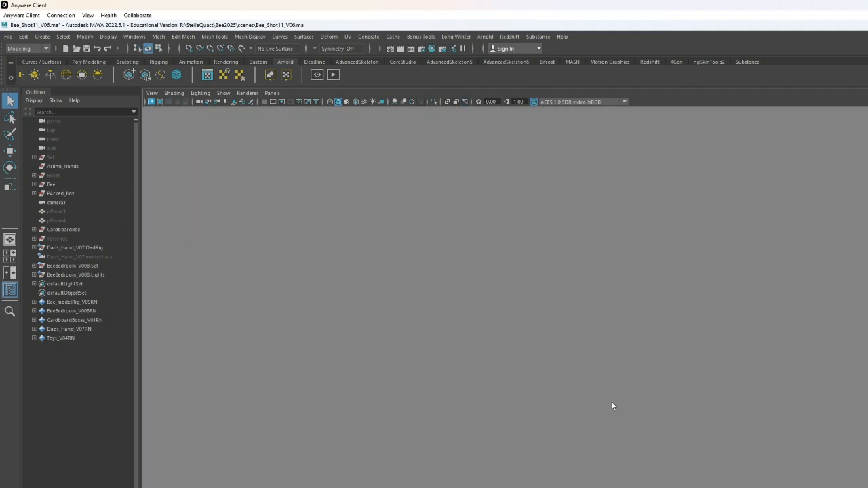
alt+middle_drag(612, 413, 582, 275)
alt+middle_drag(579, 333, 560, 305)
scroll(570, 308, up, 1)
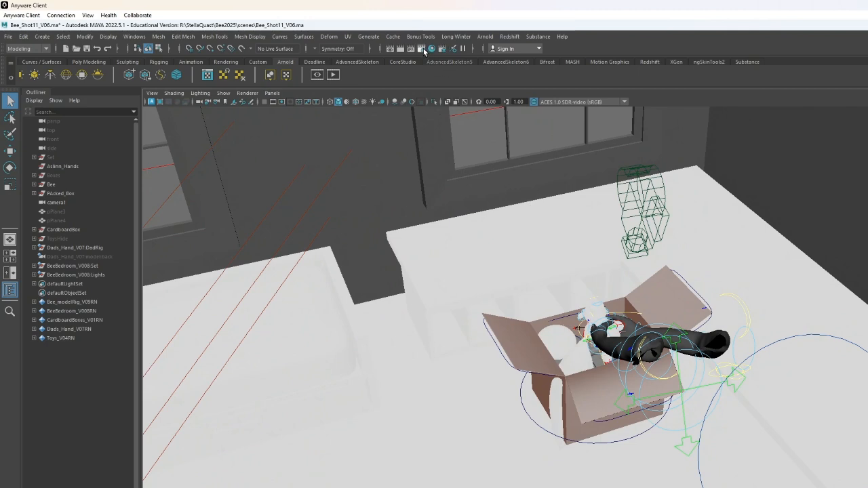
- Open Render Settings, review the Arnold AOVs, and enable Merge AOVs in the file output options
click(423, 50)
drag(240, 106, 442, 107)
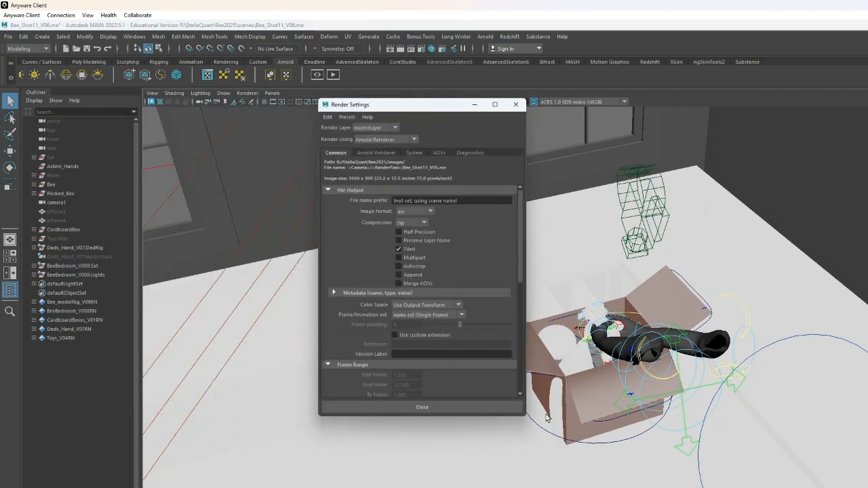
drag(526, 415, 581, 468)
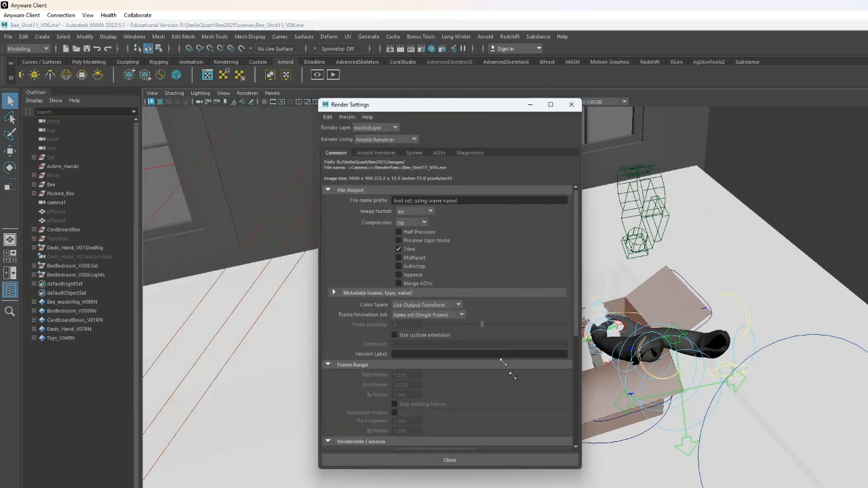
click(439, 153)
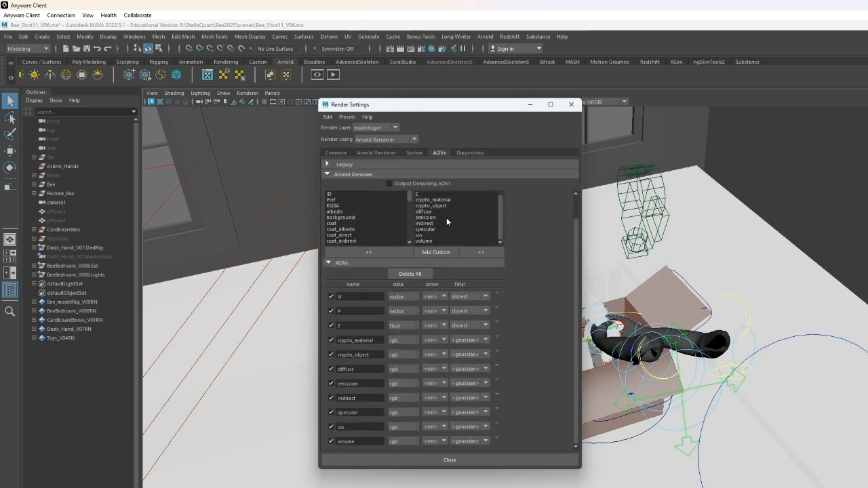
click(337, 153)
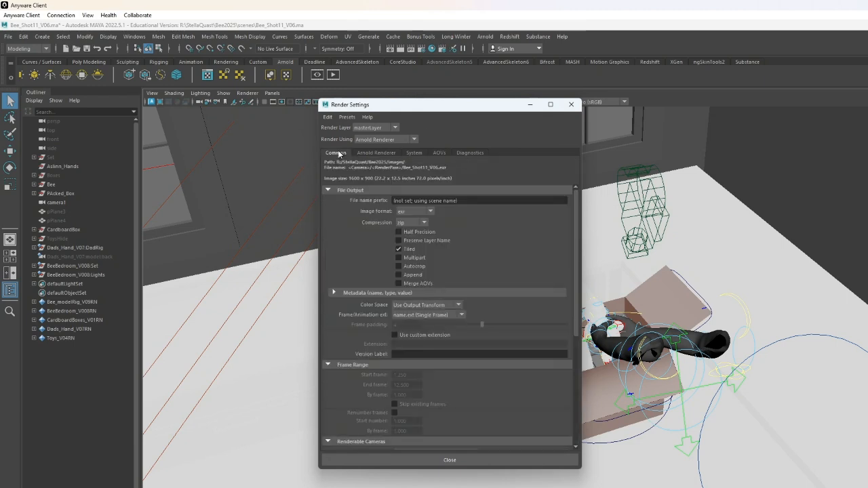
click(399, 283)
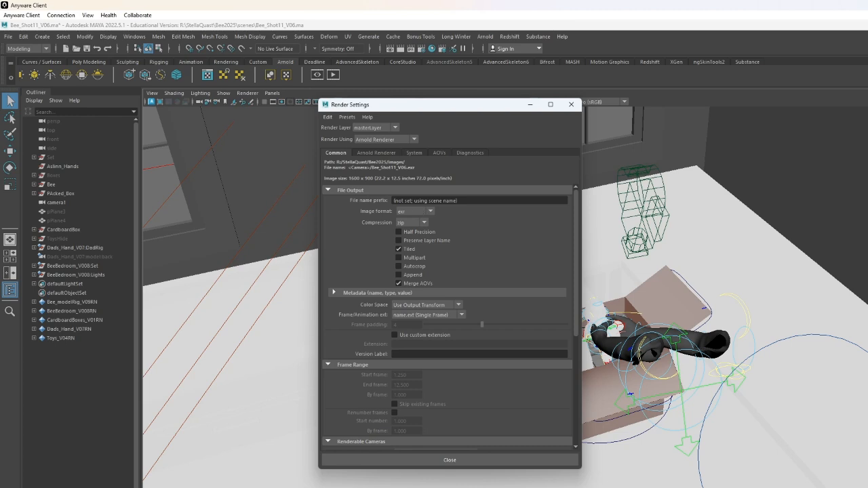
key(alt+Tab)
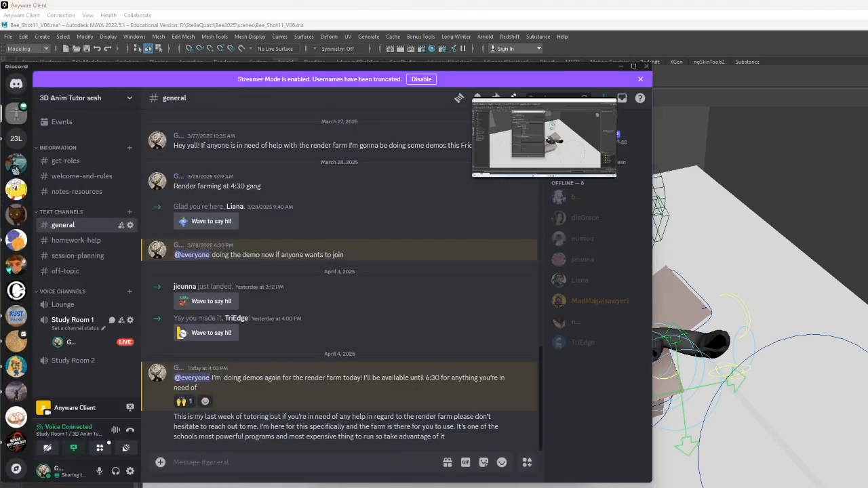
click(621, 66)
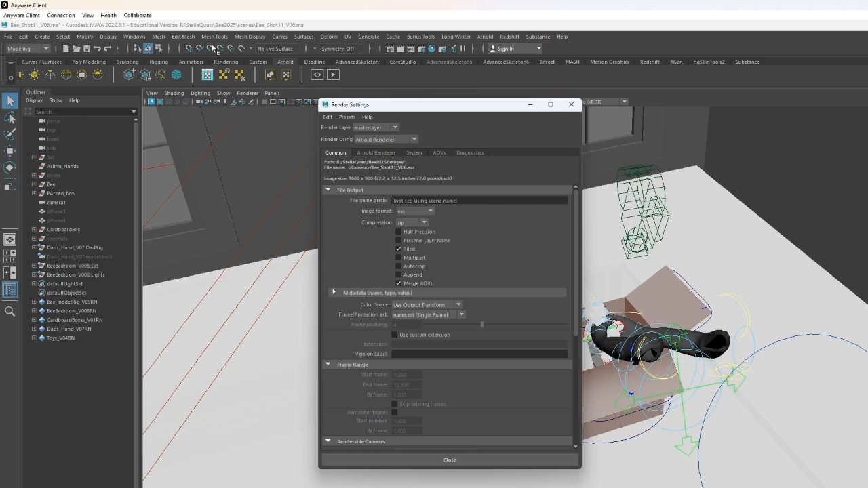
- Set the file name prefix to FarmDemo_V02
click(466, 200)
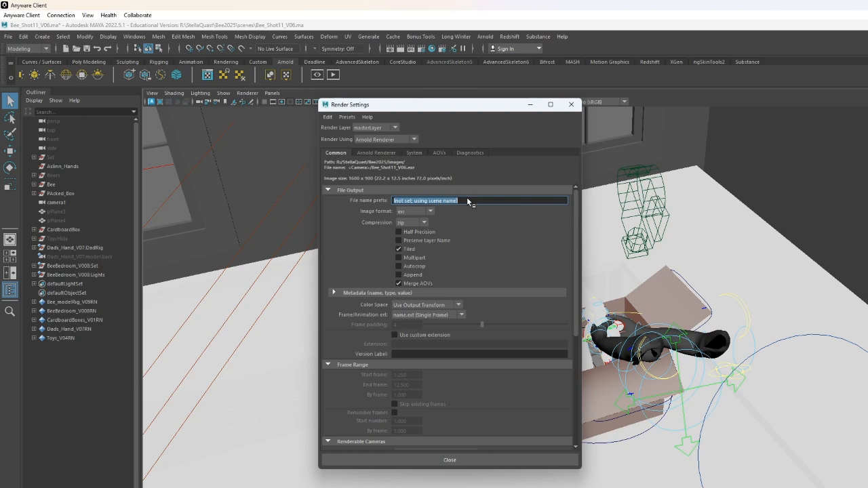
text(FarmDemo_V02)
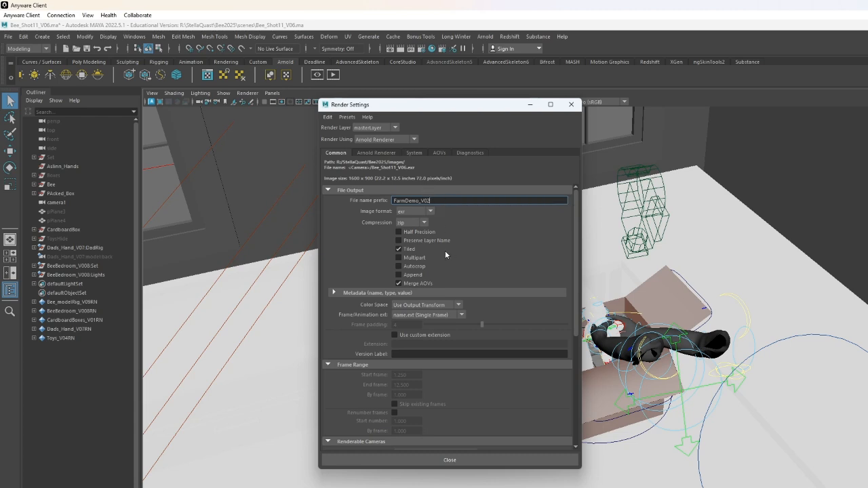
- Set the frame/animation extension to name_#.ext
scroll(471, 269, down, 1)
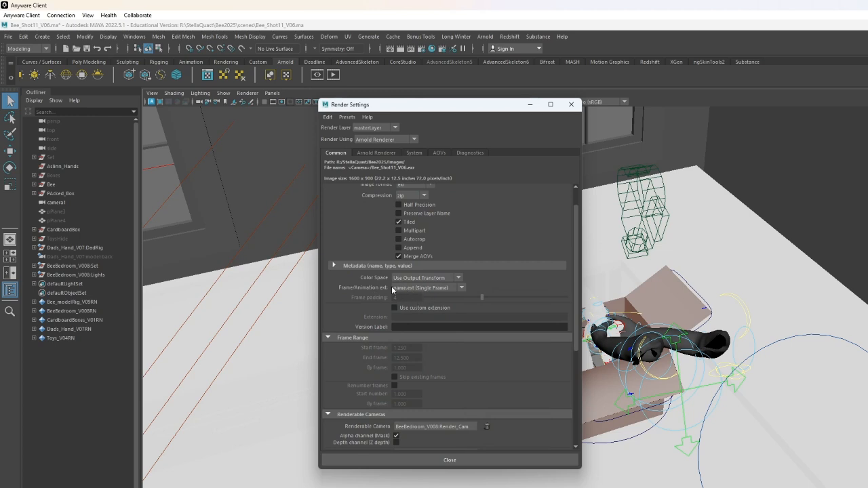
click(411, 287)
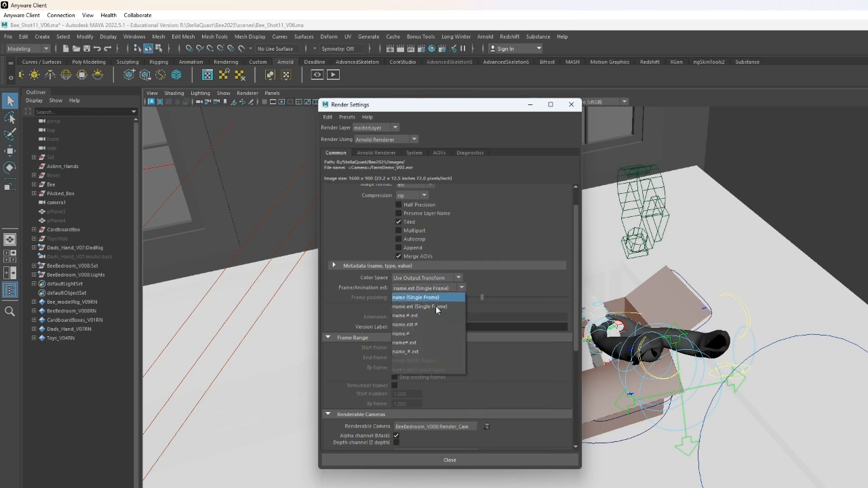
click(424, 353)
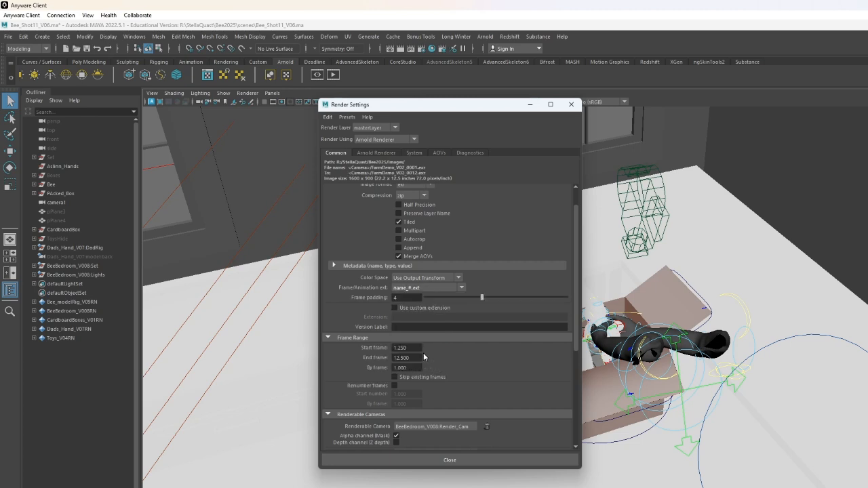
click(437, 287)
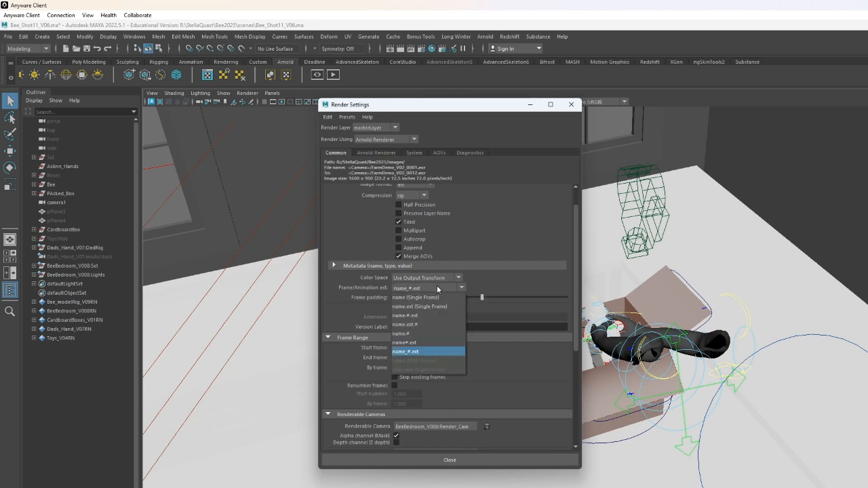
click(416, 351)
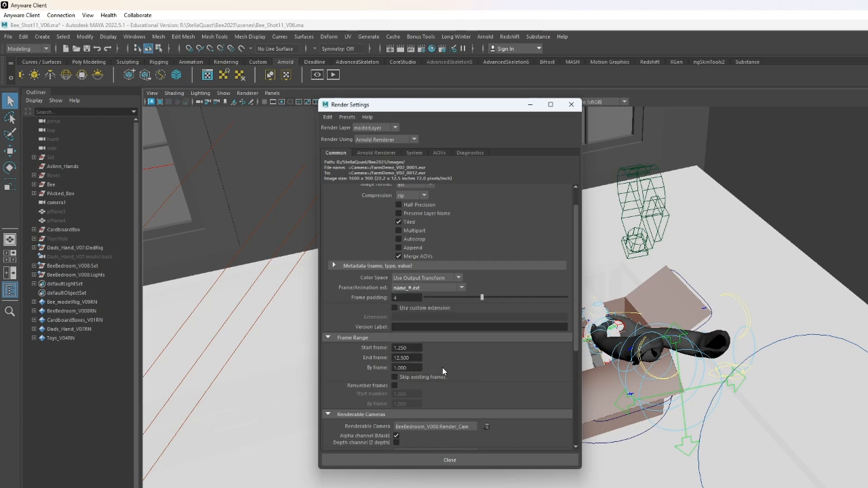
- Set the render frame range to start at 1 and end at 400
double_click(410, 348)
text(1)
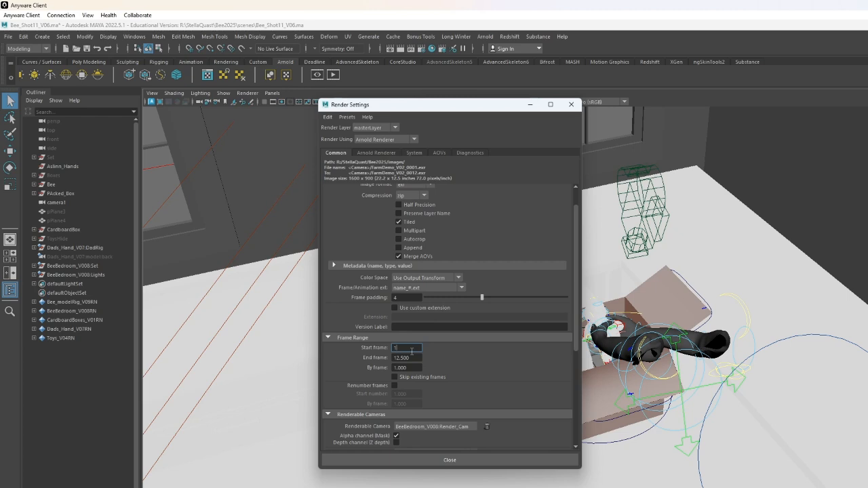
key(Tab)
text(400)
key(Return)
- Remove BeeBedroom_V008:Render_Cam from the renderable cameras
scroll(512, 393, down, 2)
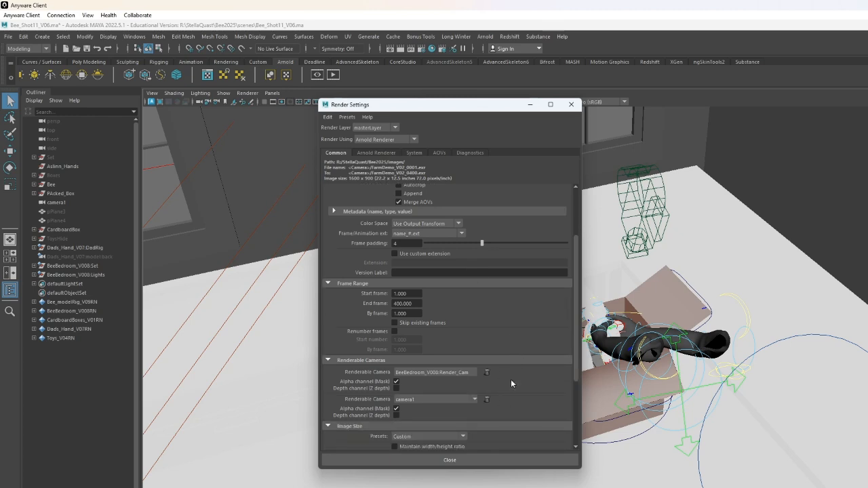
click(461, 374)
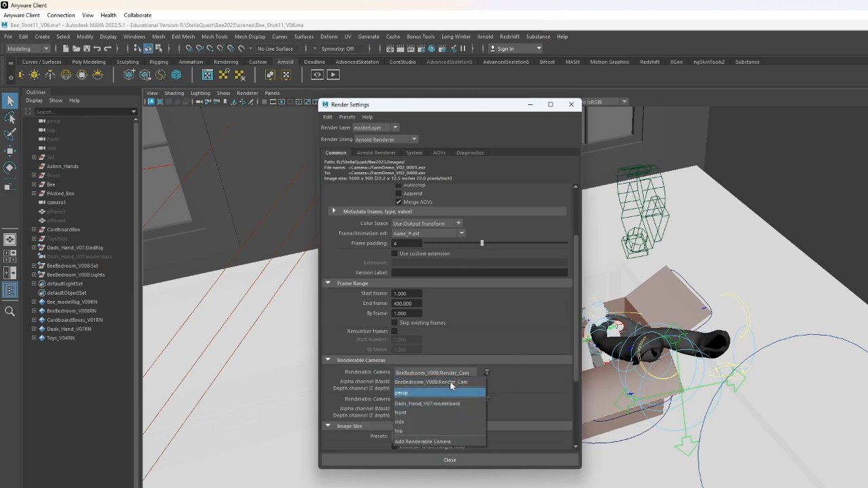
click(502, 375)
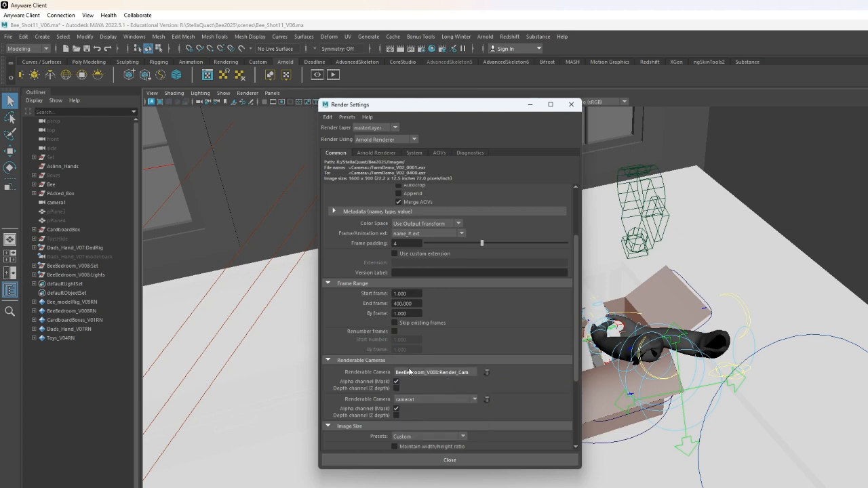
click(487, 373)
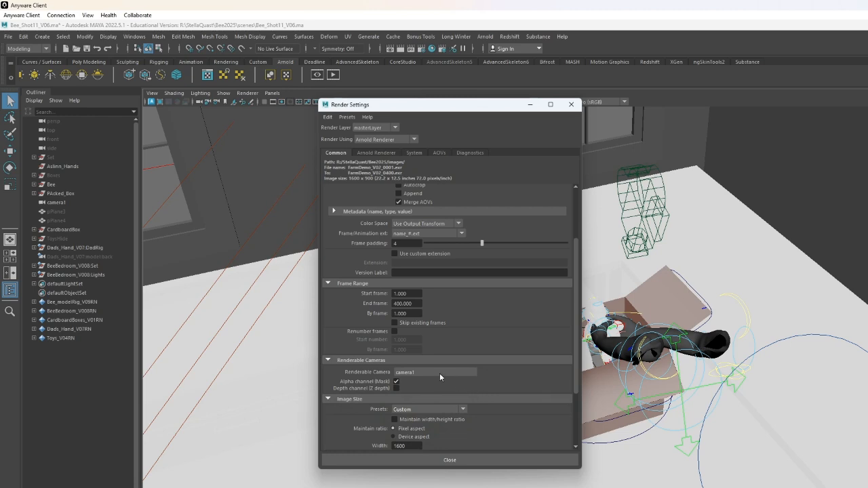
- Rename camera1 to Shot11 in the Outliner
scroll(500, 377, down, 1)
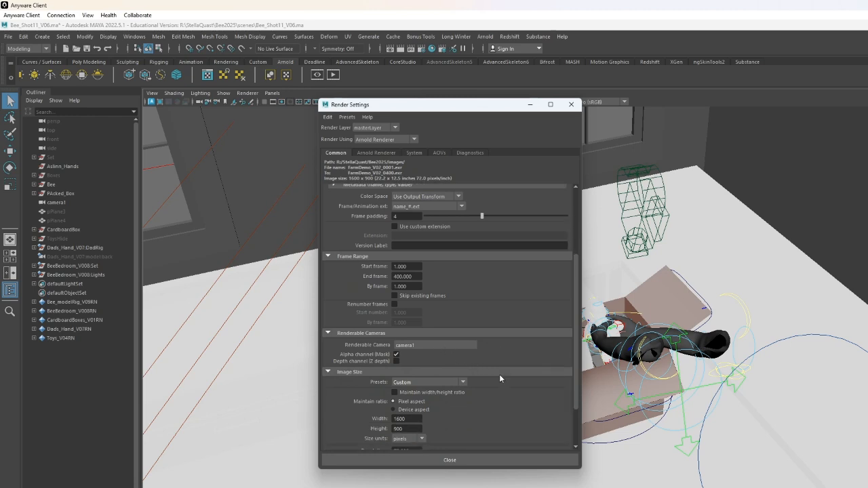
double_click(78, 204)
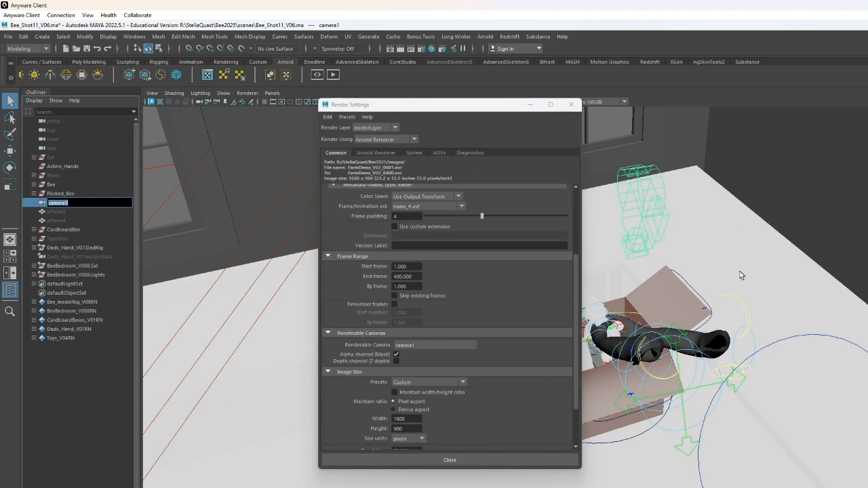
text(Shot11)
key(Return)
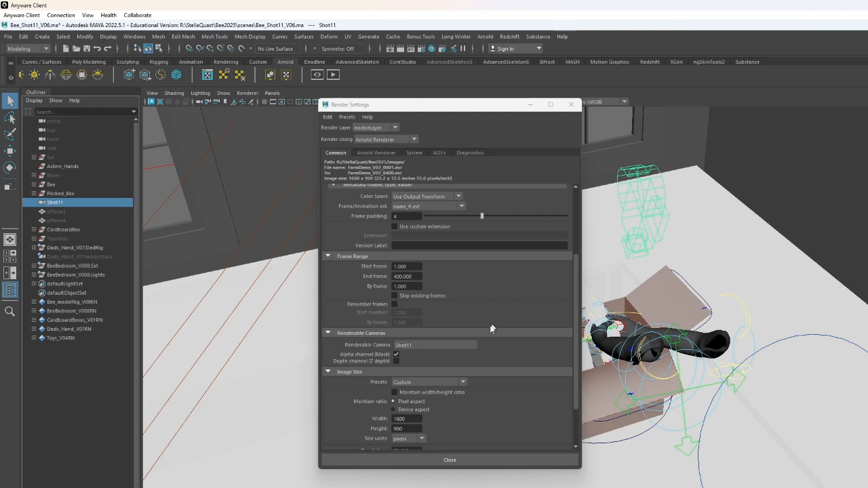
- Set the image size preset to HD_1080
scroll(534, 355, down, 2)
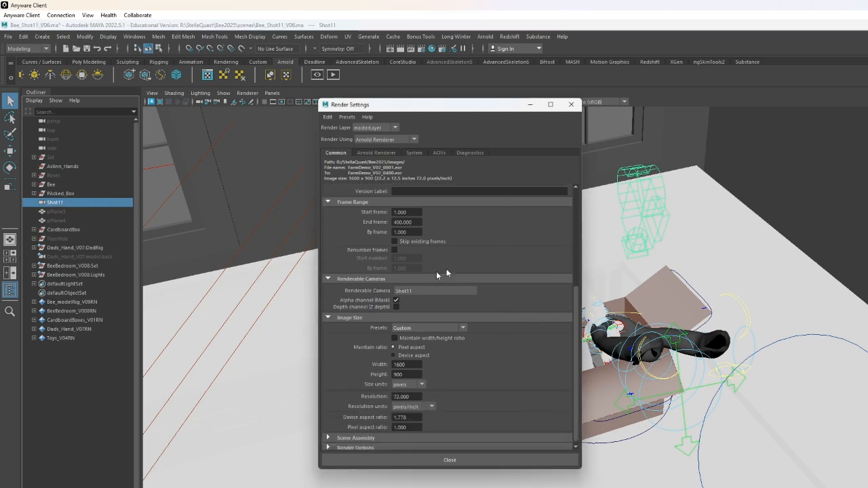
click(424, 329)
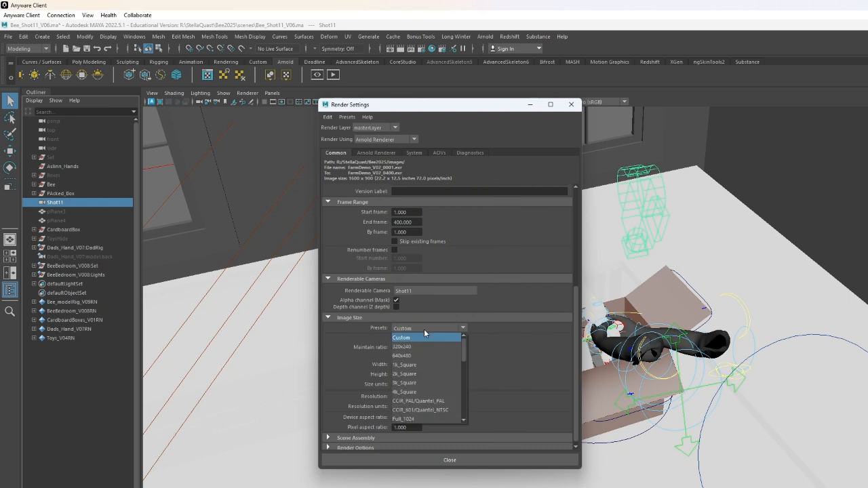
scroll(431, 390, down, 3)
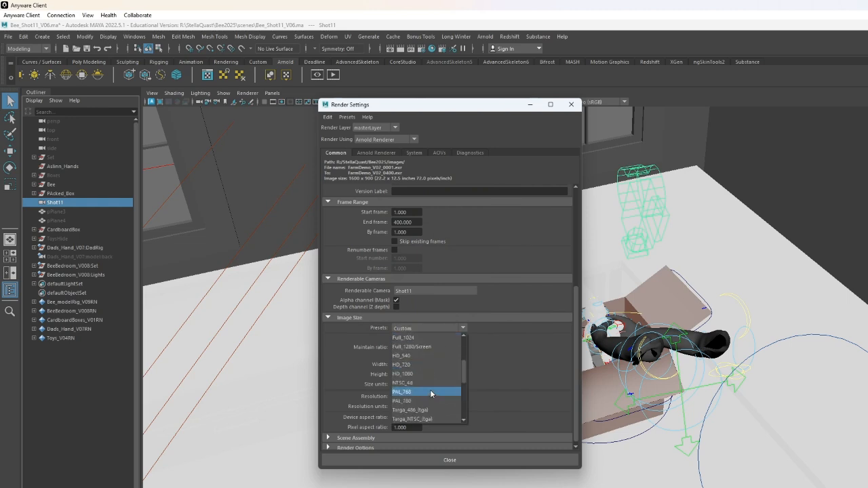
click(422, 373)
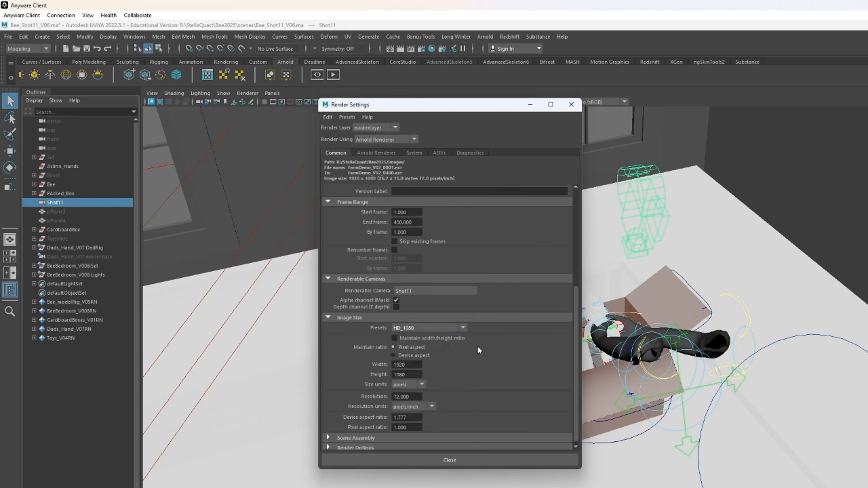
click(462, 328)
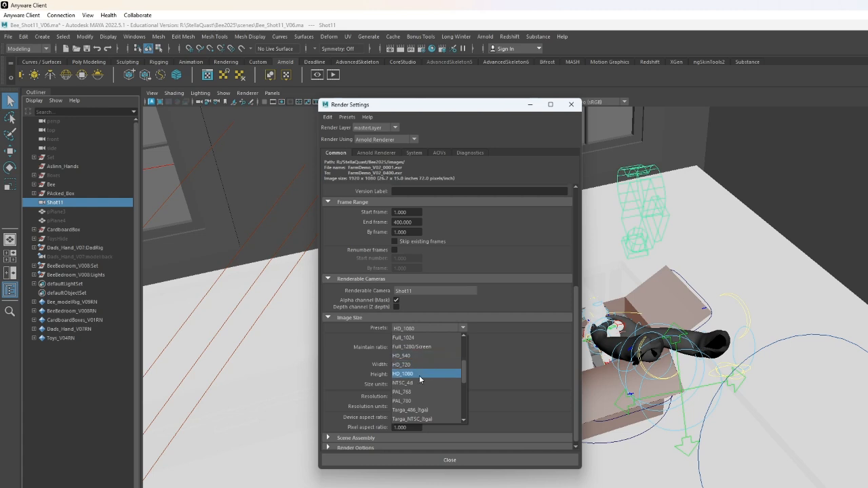
- Apply the HD_1080 image size preset and lower the Arnold Camera (AA) samples to 5
click(422, 375)
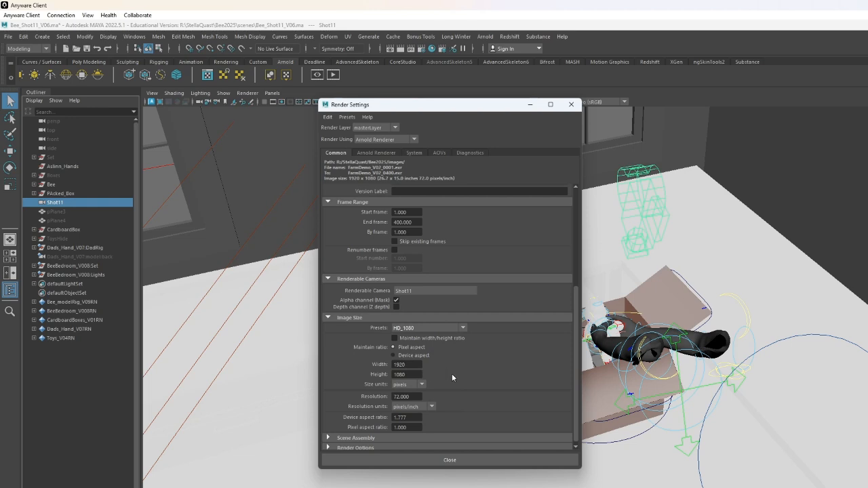
scroll(453, 376, down, 1)
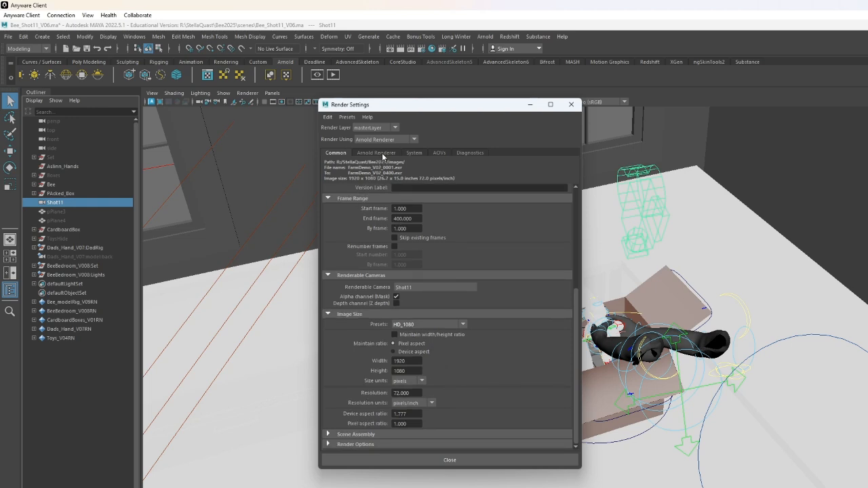
click(382, 153)
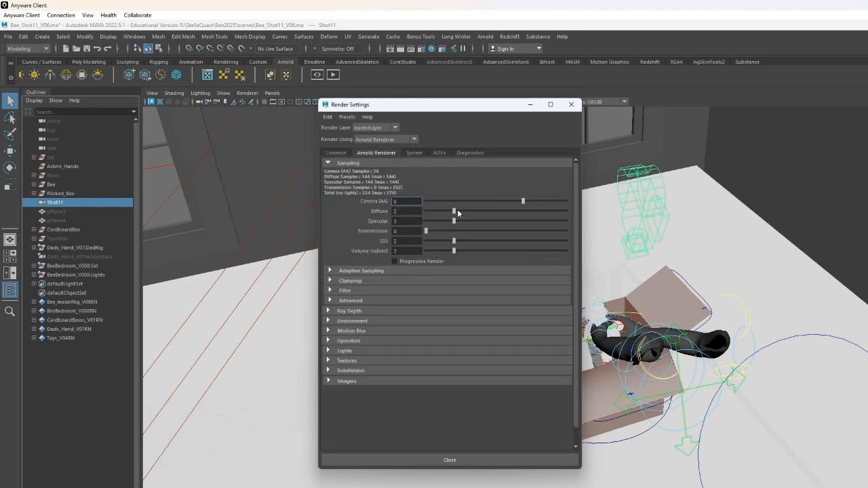
drag(512, 198, 507, 200)
- Inspect the render device and render settings on the System tab
click(415, 153)
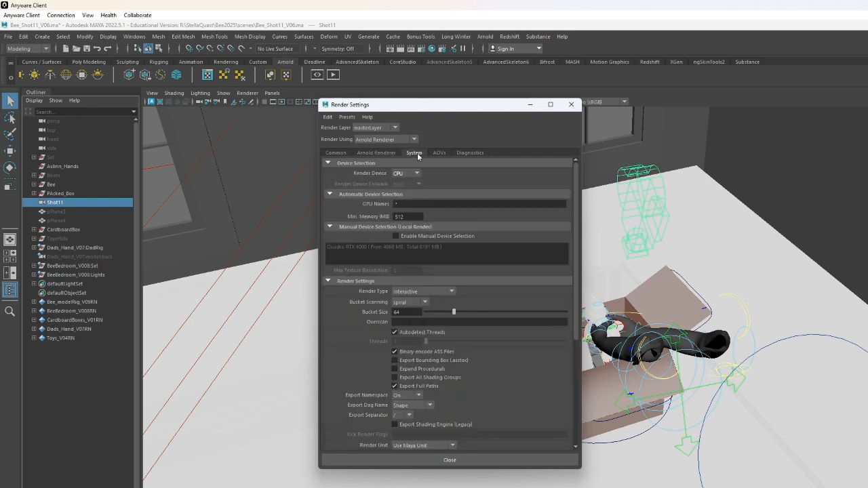
click(415, 174)
click(419, 175)
scroll(513, 241, down, 5)
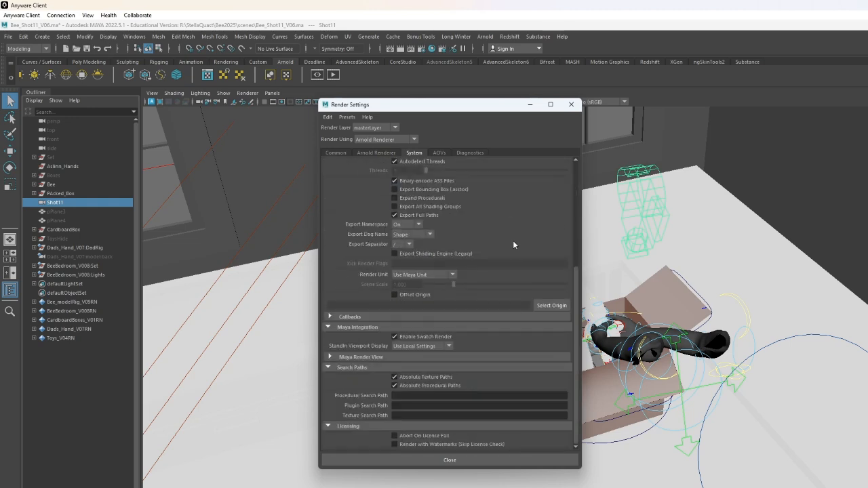
scroll(482, 257, up, 5)
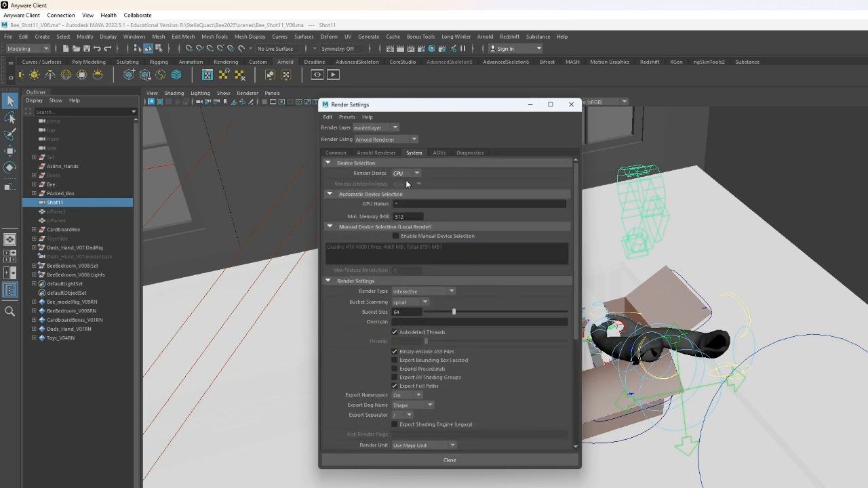
- Check the render layer and renderer selections on the Arnold Renderer settings
click(376, 151)
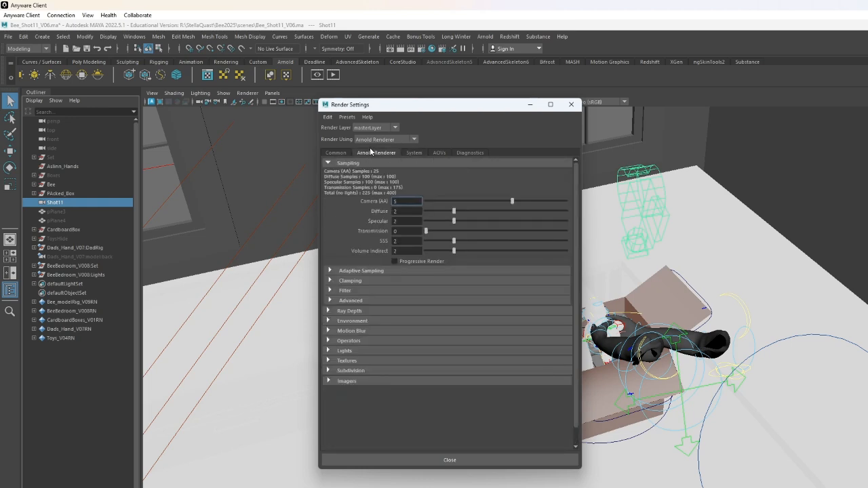
click(380, 128)
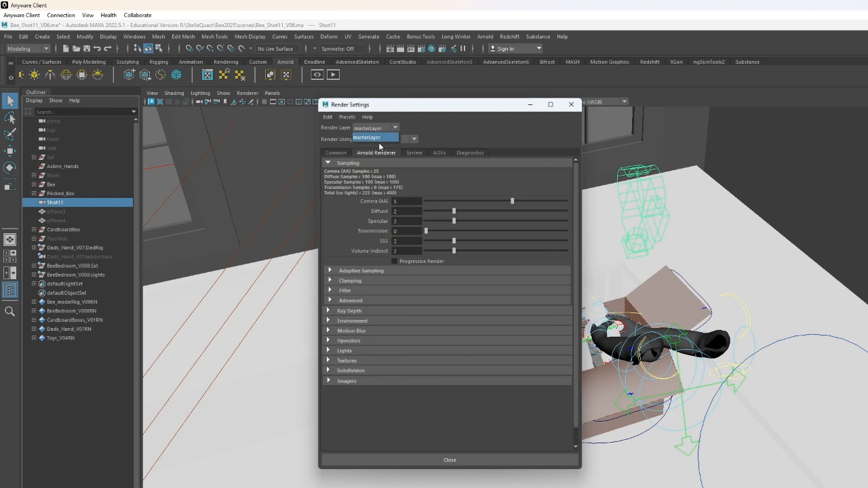
click(394, 137)
click(405, 140)
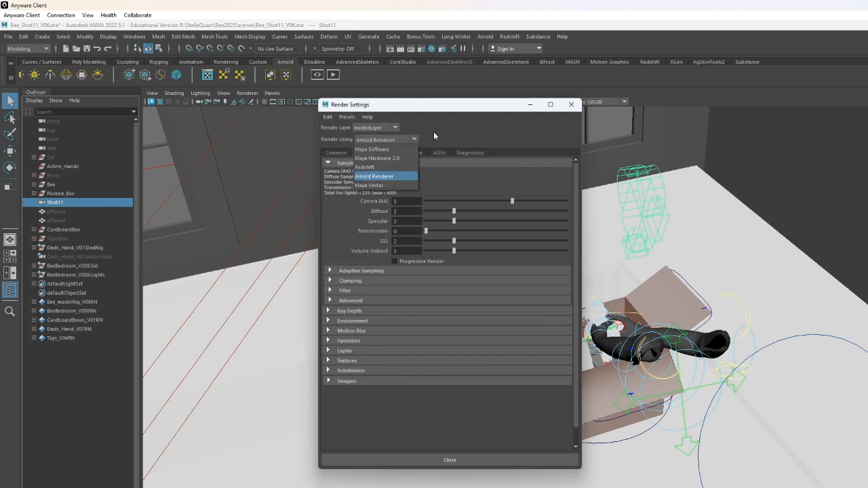
click(433, 136)
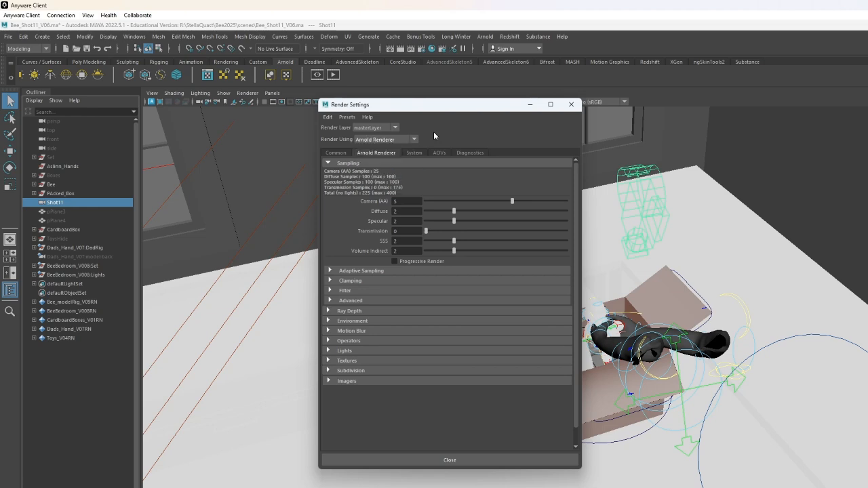
- Review the Common settings and close the Render Settings window
click(341, 152)
scroll(455, 264, up, 5)
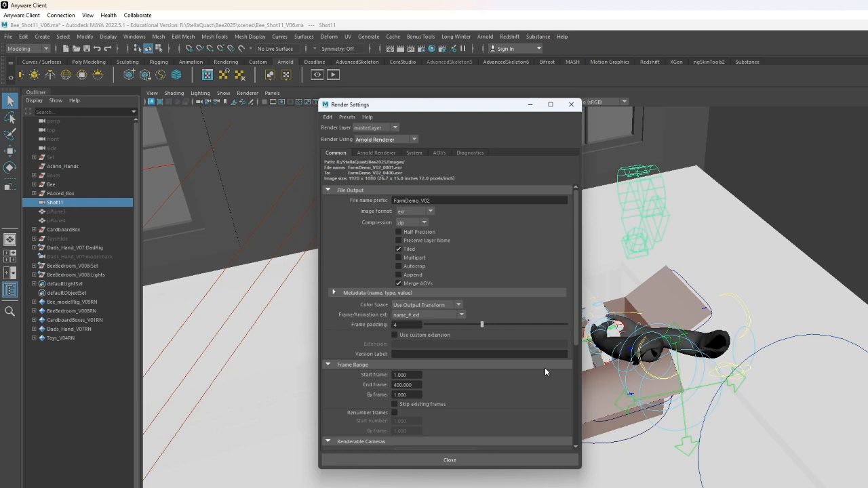
scroll(545, 368, down, 5)
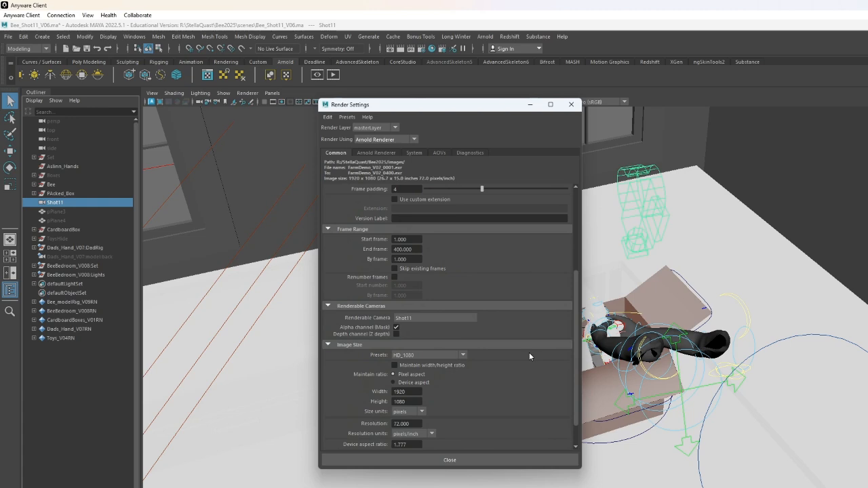
scroll(530, 357, down, 1)
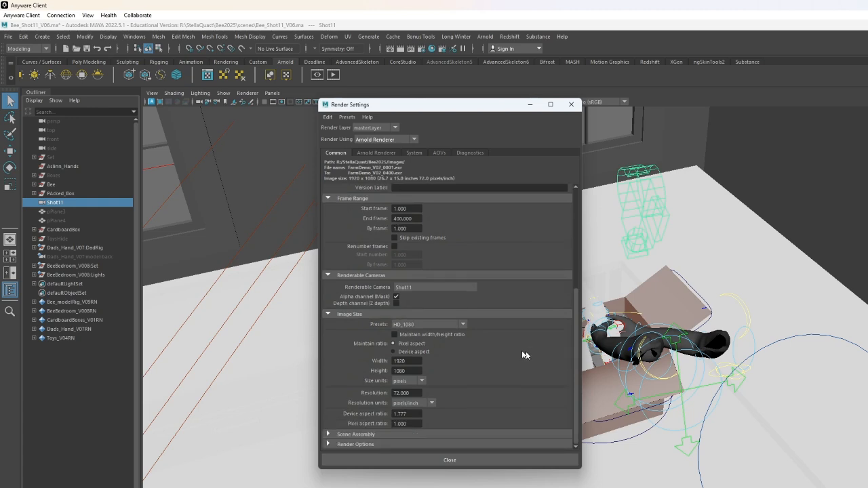
click(571, 107)
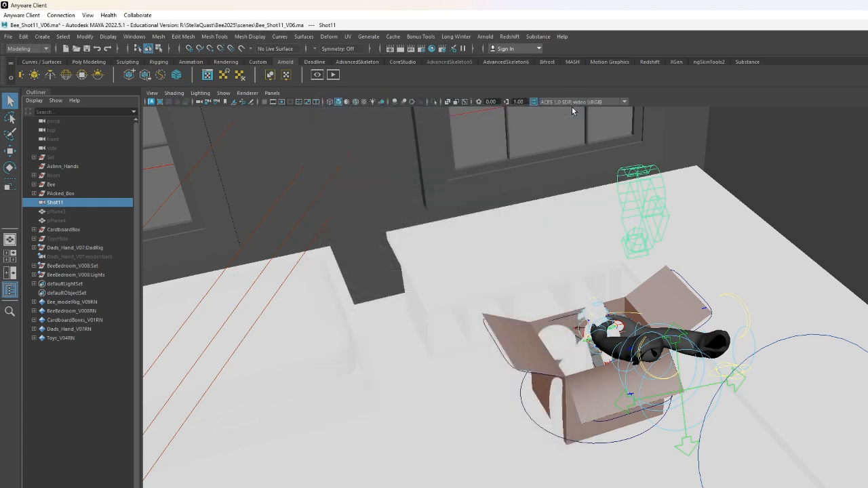
click(521, 210)
click(464, 141)
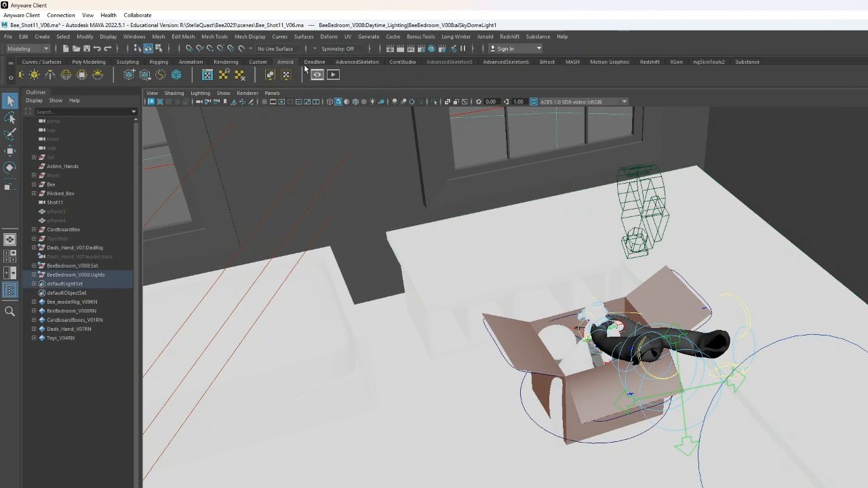
click(170, 50)
click(216, 49)
click(94, 329)
click(88, 367)
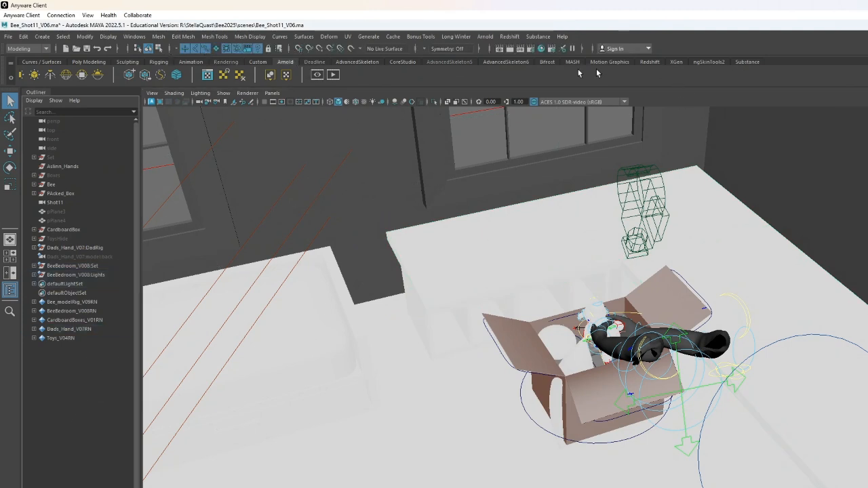
- Open the Deadline job submission dialog from the Deadline shelf
click(531, 48)
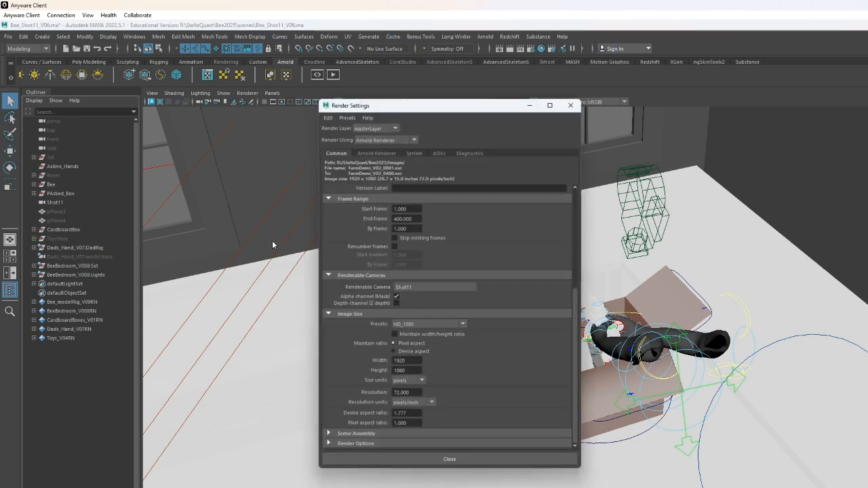
click(570, 105)
click(320, 62)
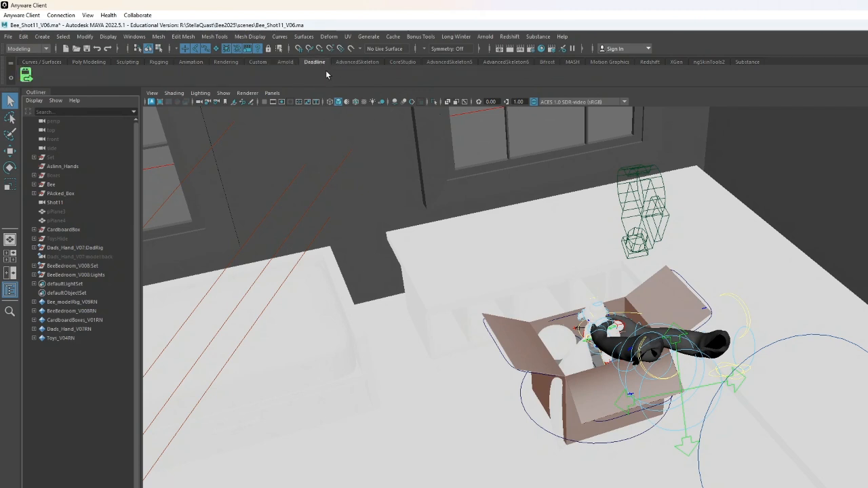
click(28, 80)
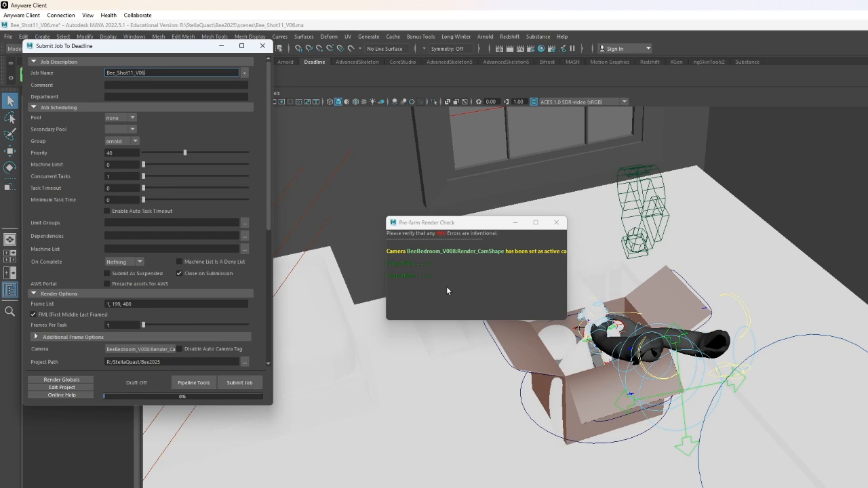
- Move the submission dialog aside and recheck the render settings' file output before closing them
drag(193, 49, 703, 115)
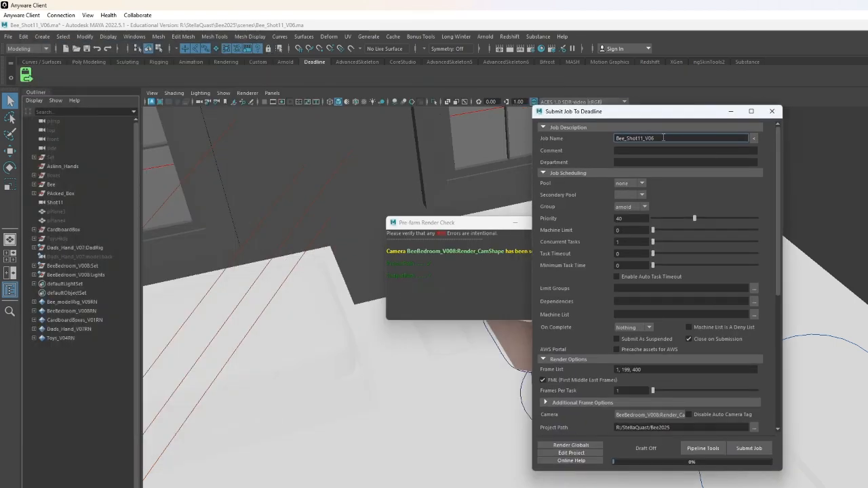
click(531, 49)
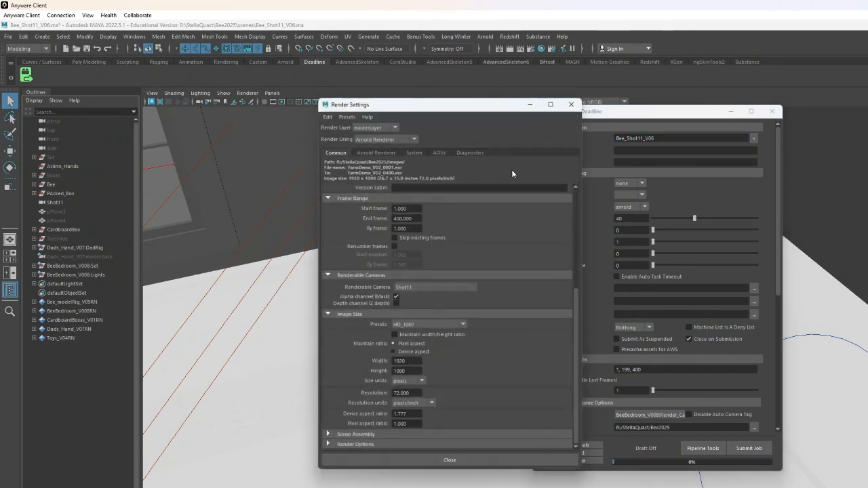
scroll(411, 214, up, 5)
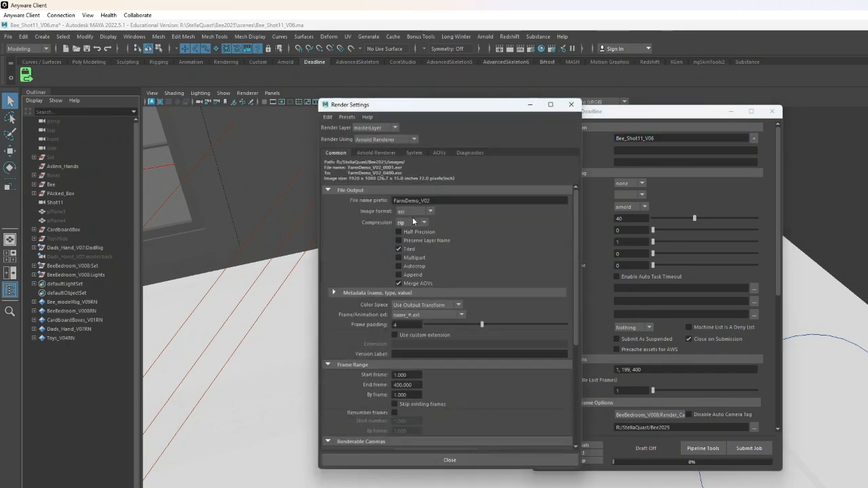
click(571, 105)
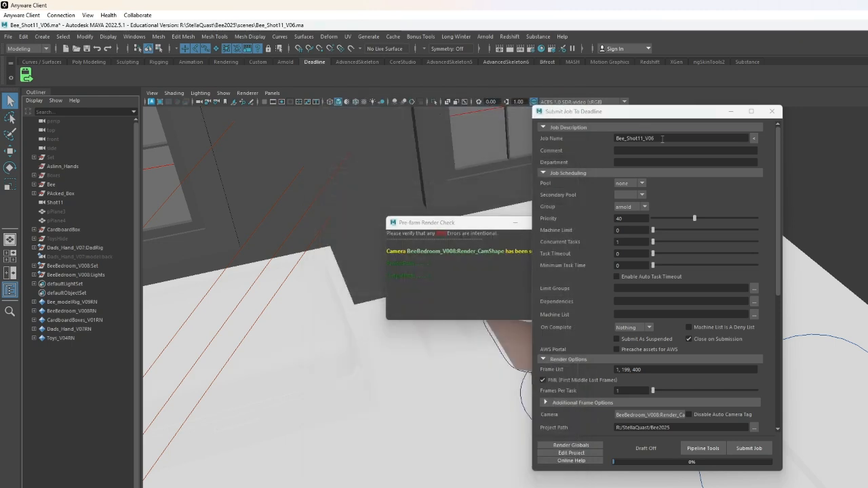
- Name the Deadline job FarmDemo_V02
double_click(663, 138)
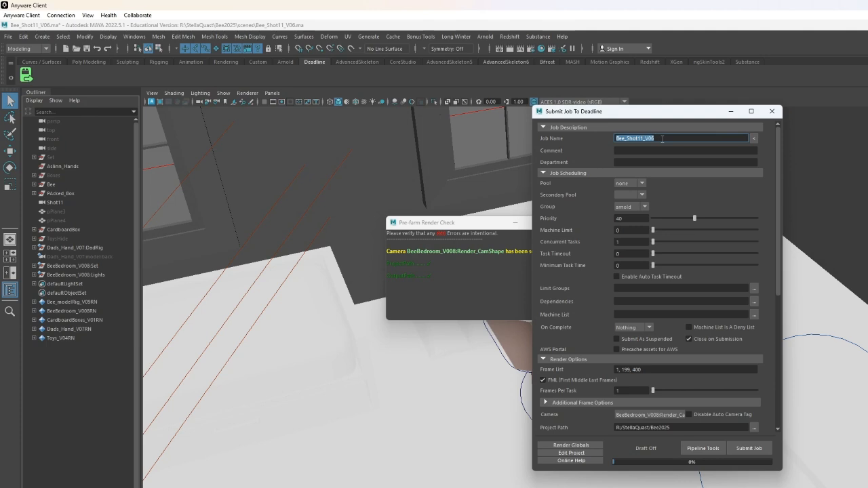
text(BeeShot11)
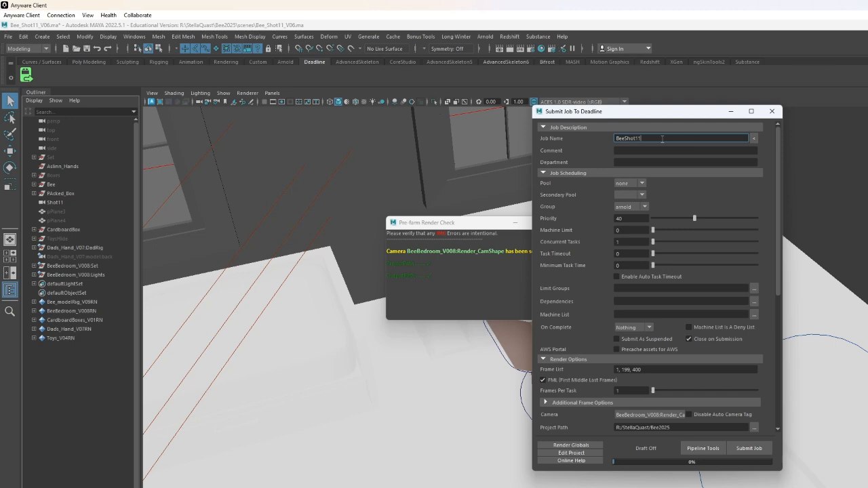
text(_V)
key(BackSpace)
key(BackSpace)
key(BackSpace)
key(BackSpace)
key(BackSpace)
key(BackSpace)
key(BackSpace)
key(BackSpace)
key(BackSpace)
key(BackSpace)
key(BackSpace)
text(FarmDemo_V02)
- Set the job pool to year4 and raise the priority to 50
click(641, 184)
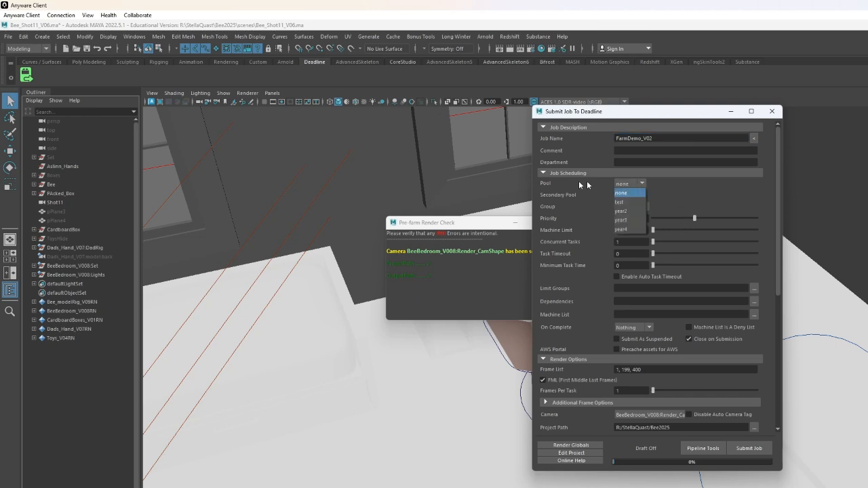
click(640, 234)
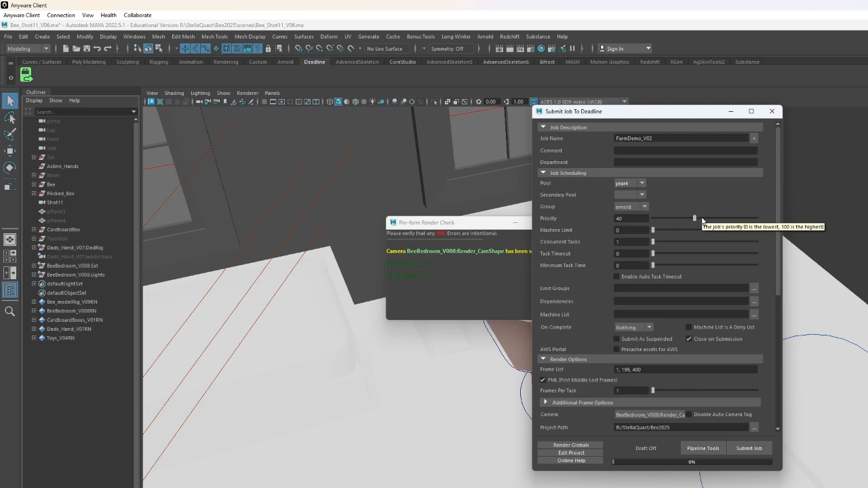
click(702, 218)
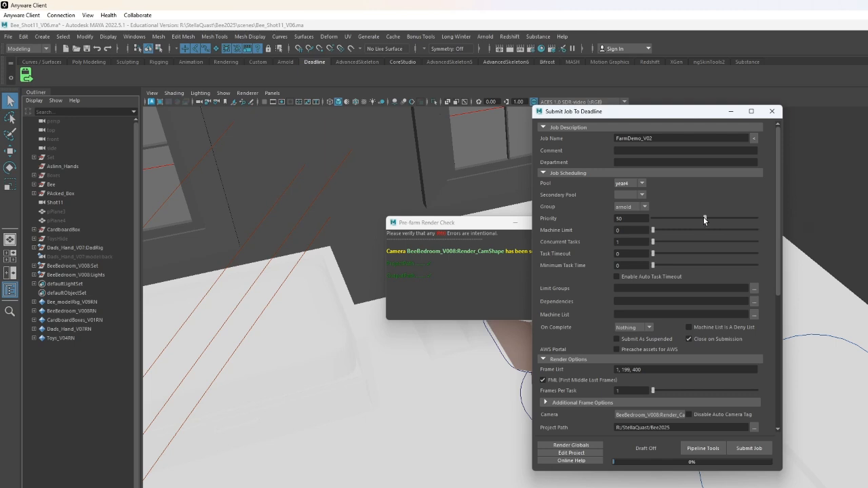
- Disable Close on Submission and set the job's camera to Shot11
click(689, 339)
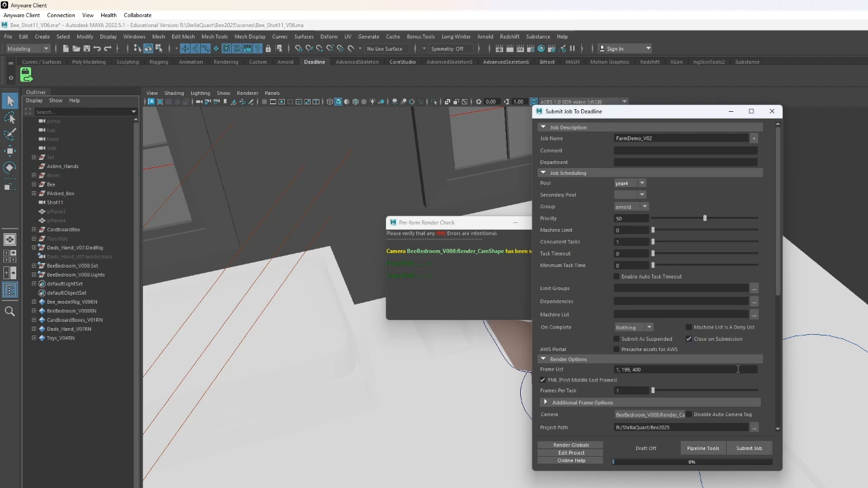
scroll(738, 366, down, 3)
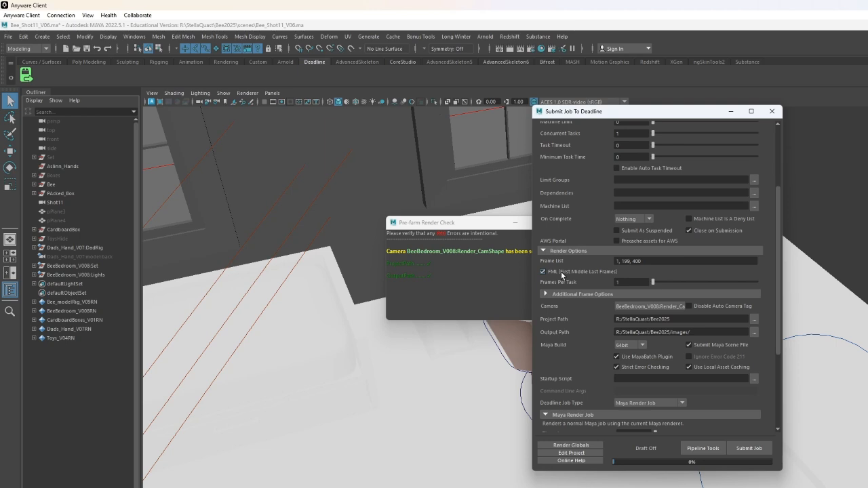
click(562, 274)
click(574, 271)
click(665, 306)
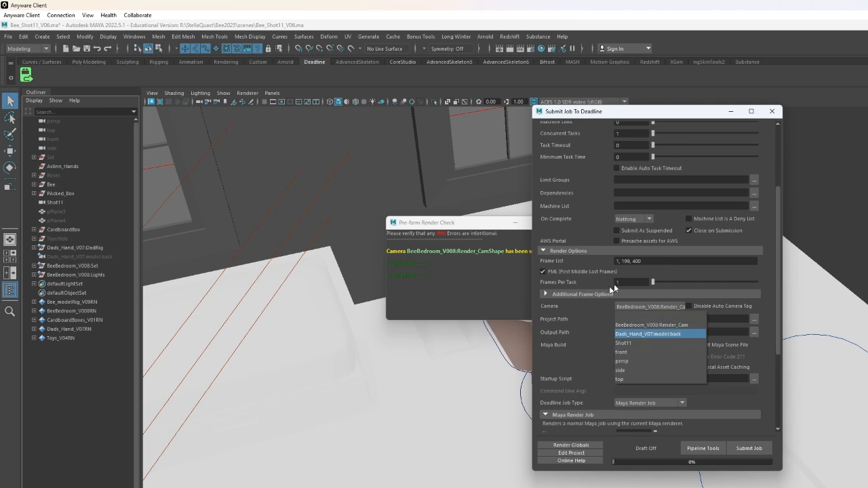
click(665, 344)
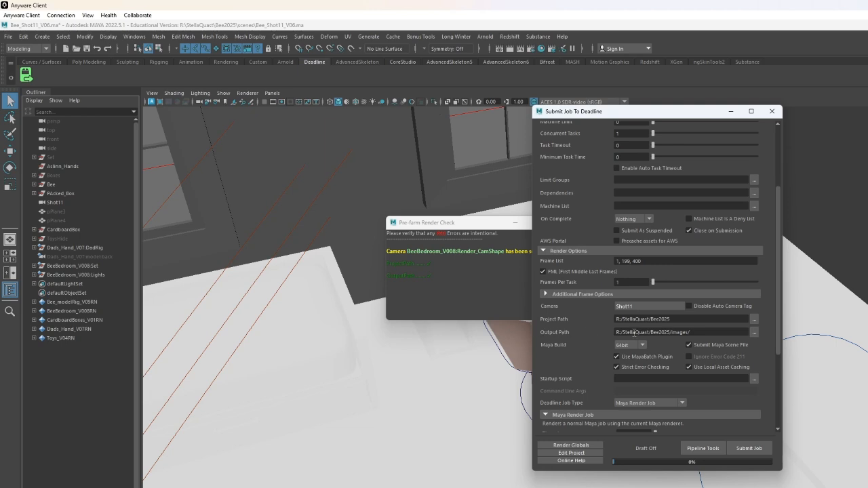
- Set the output path to the Tests folder inside the project's images folder
click(756, 333)
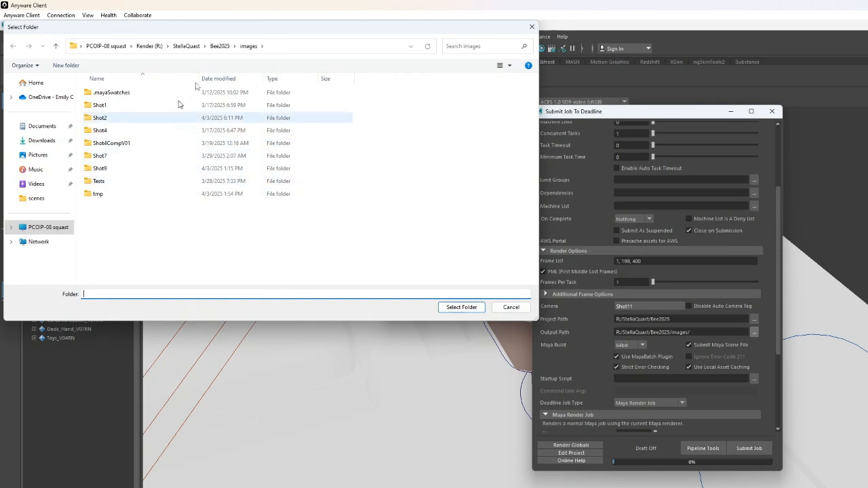
double_click(140, 181)
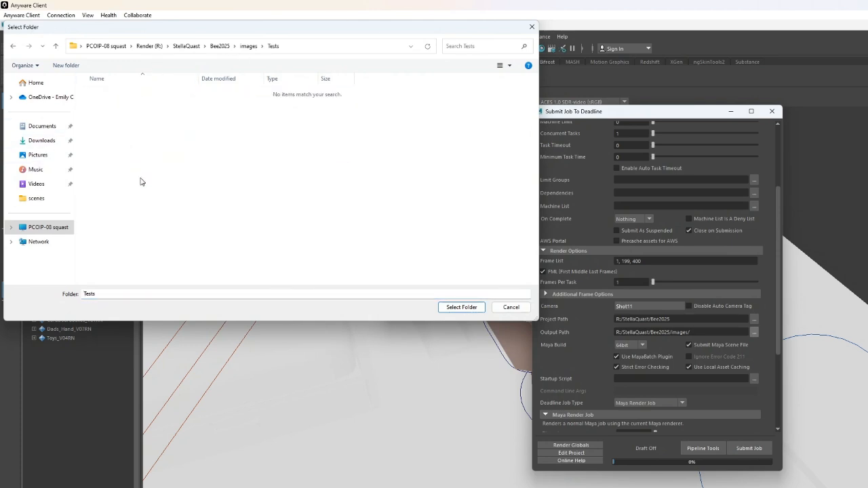
click(460, 307)
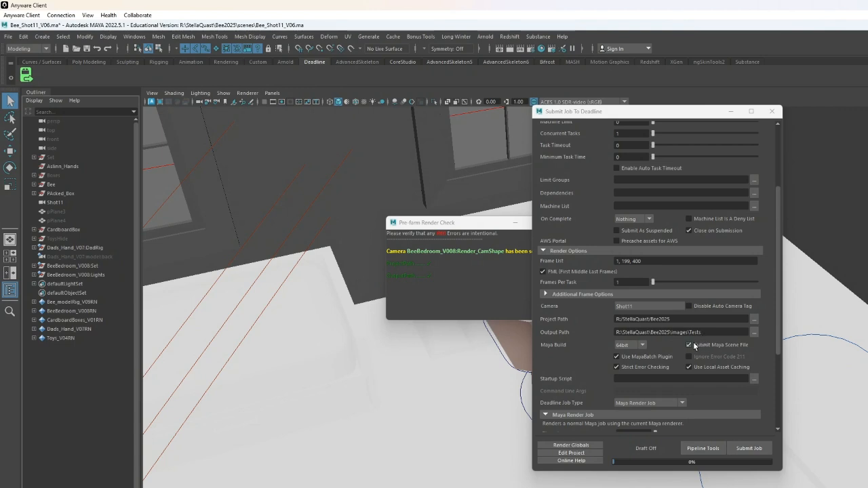
- Review the Deadline job type options in the submission dialog, keeping Maya Render Job
scroll(752, 383, down, 4)
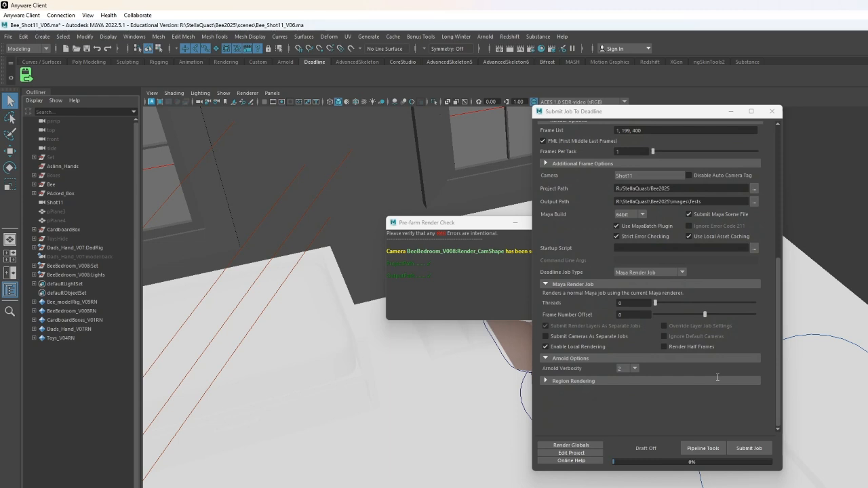
scroll(718, 377, up, 7)
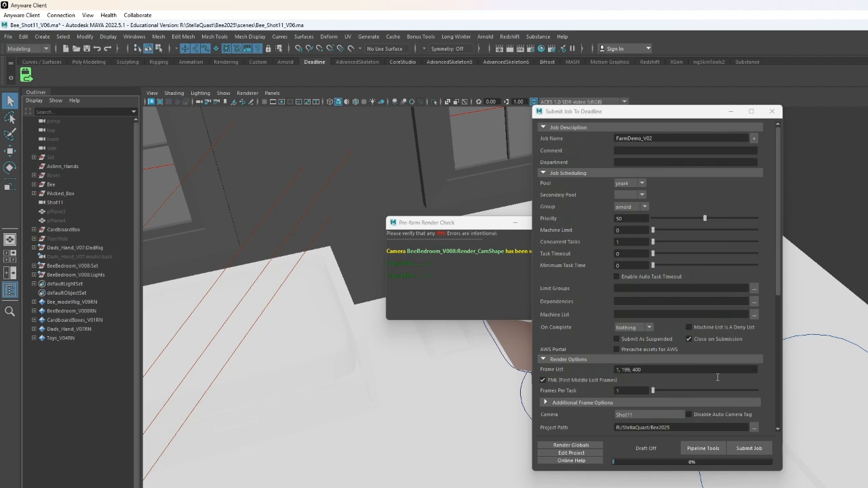
scroll(718, 377, down, 7)
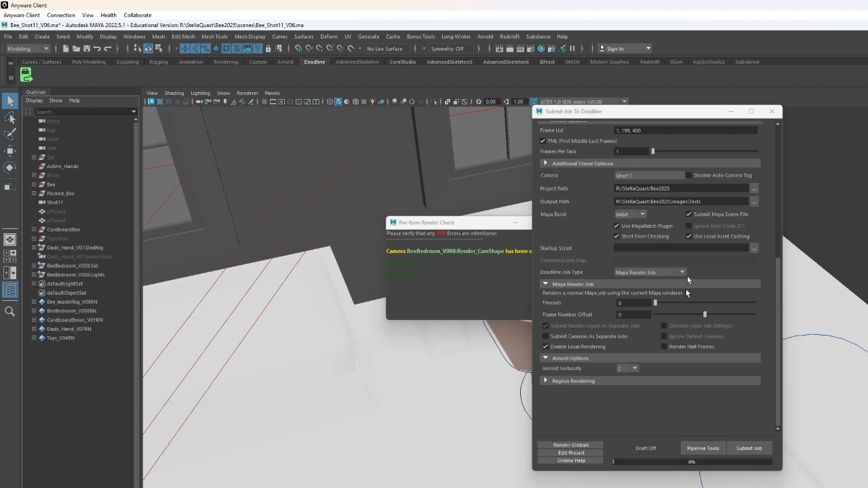
click(644, 273)
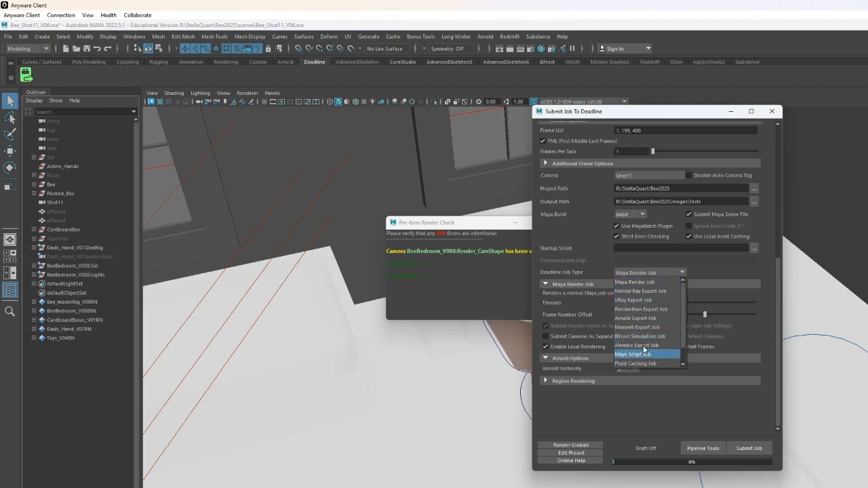
click(655, 283)
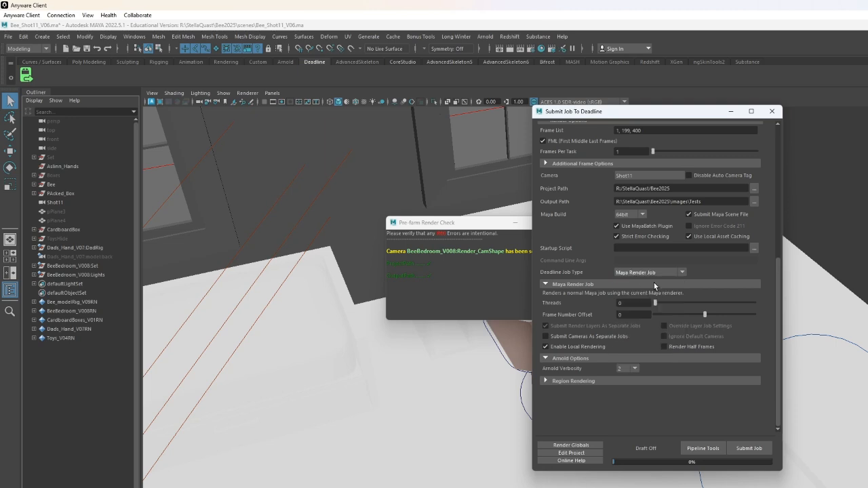
click(661, 272)
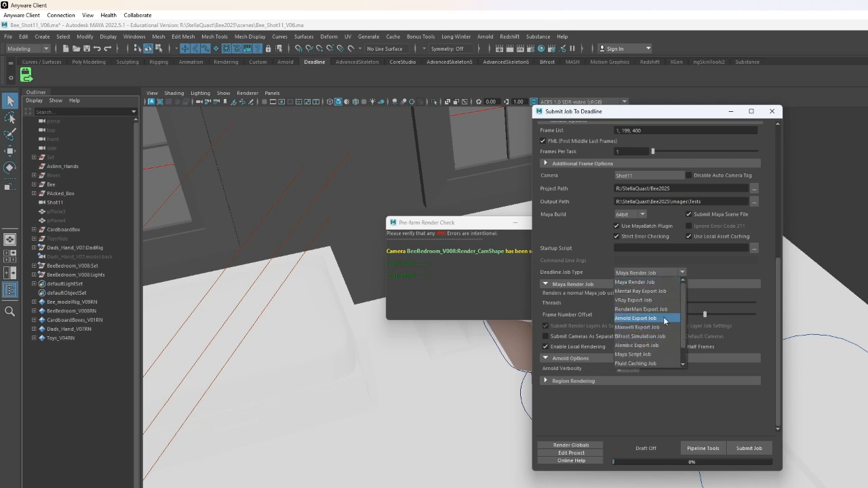
click(645, 283)
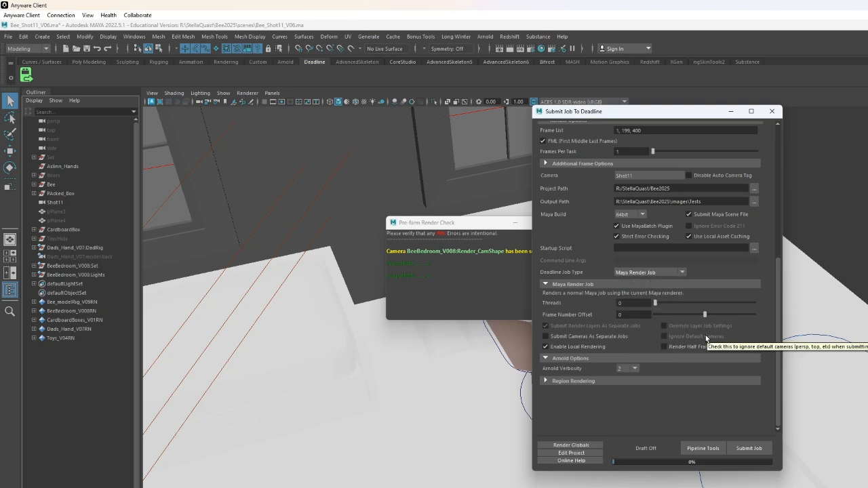
- Submit the FarmDemo_V02 job to Deadline and dismiss the submission results
scroll(706, 337, up, 3)
scroll(706, 335, up, 3)
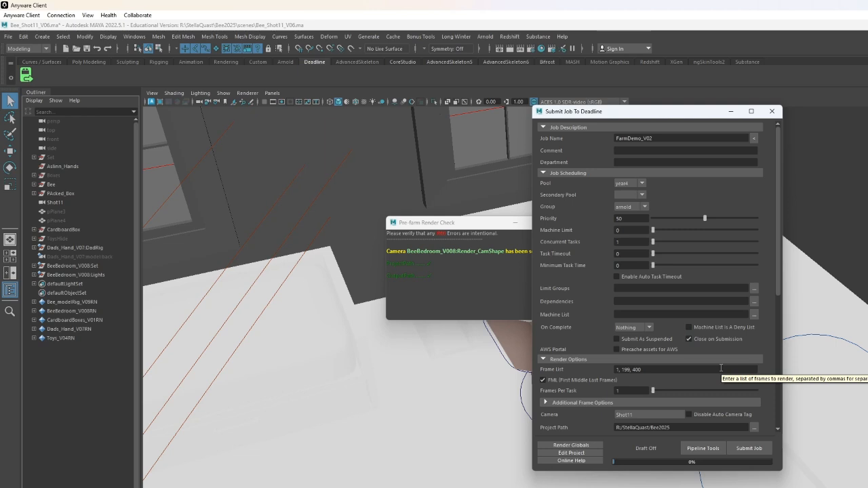
click(749, 449)
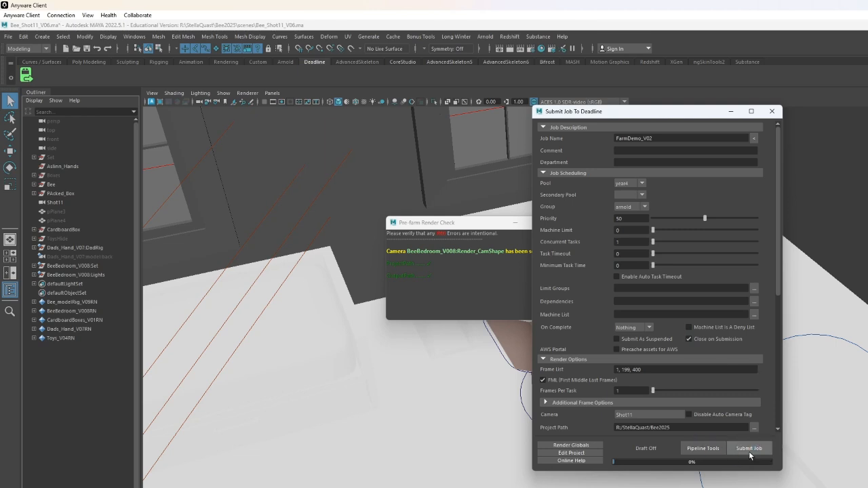
click(748, 450)
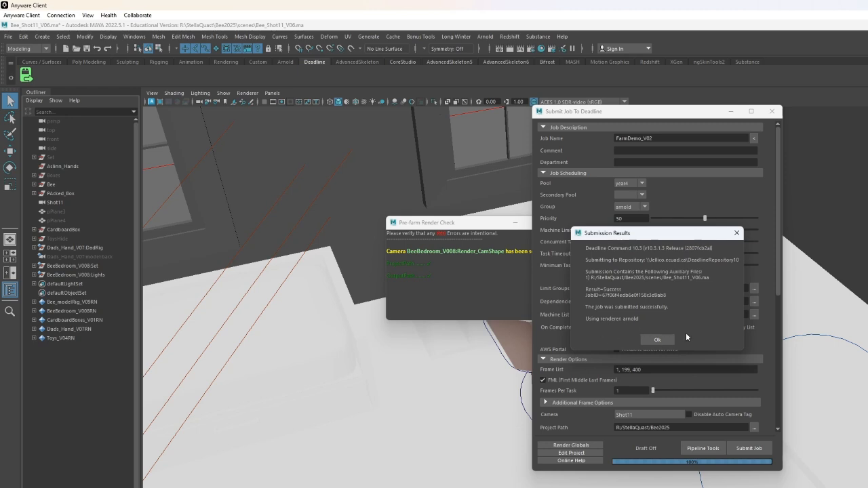
click(658, 340)
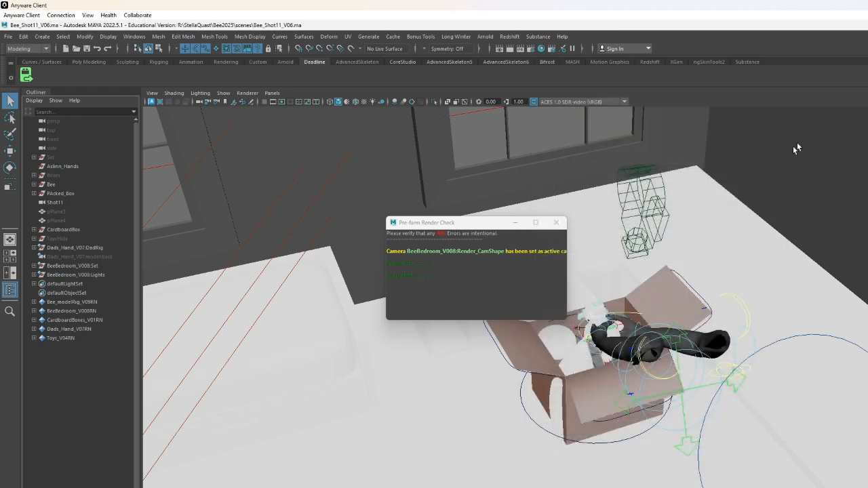
- Close the pre-farm render check window and launch Deadline Monitor 10 from the system search
click(556, 223)
key(super)
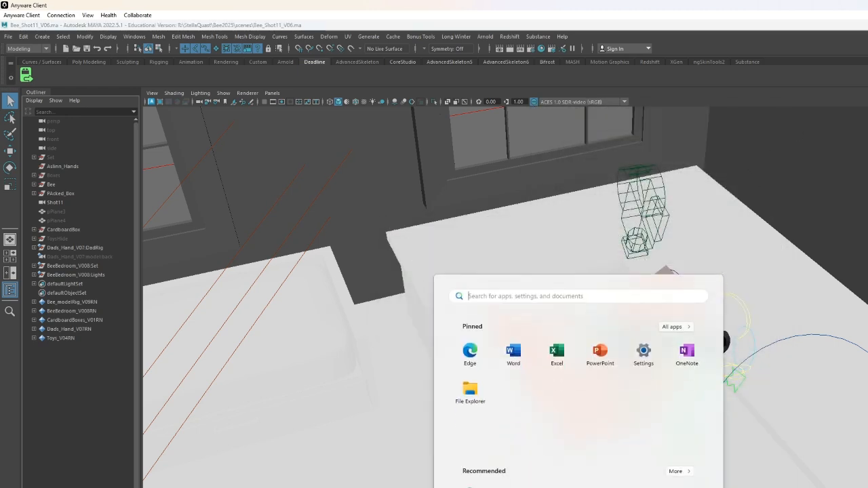
text(ead)
key(BackSpace)
key(BackSpace)
key(BackSpace)
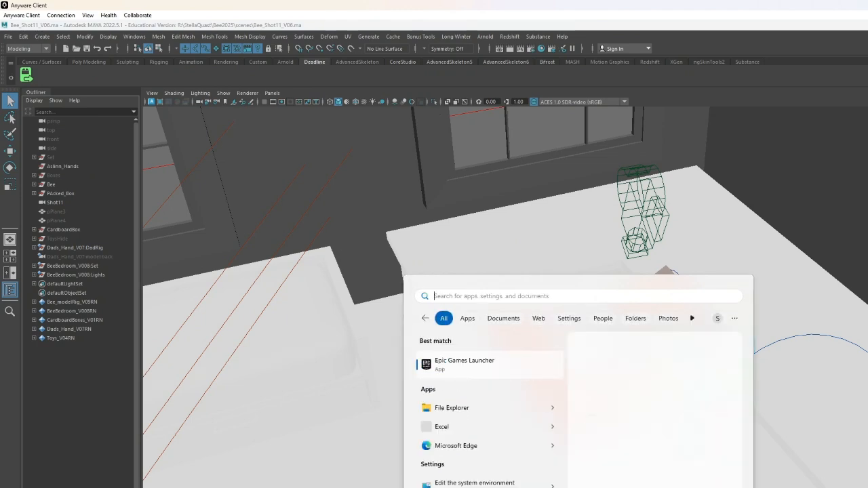
text(deadline)
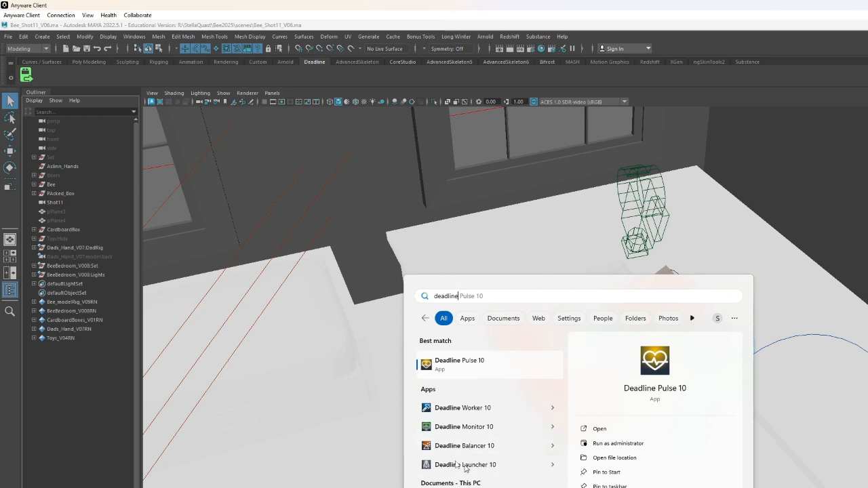
click(489, 427)
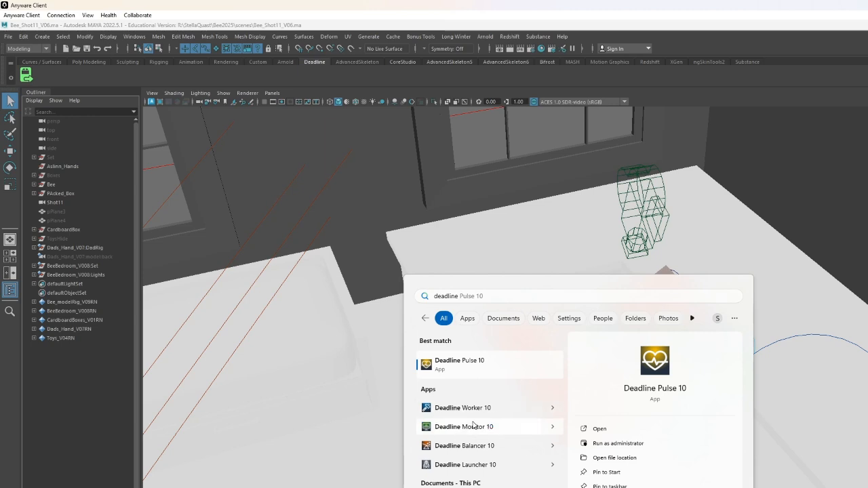
click(491, 427)
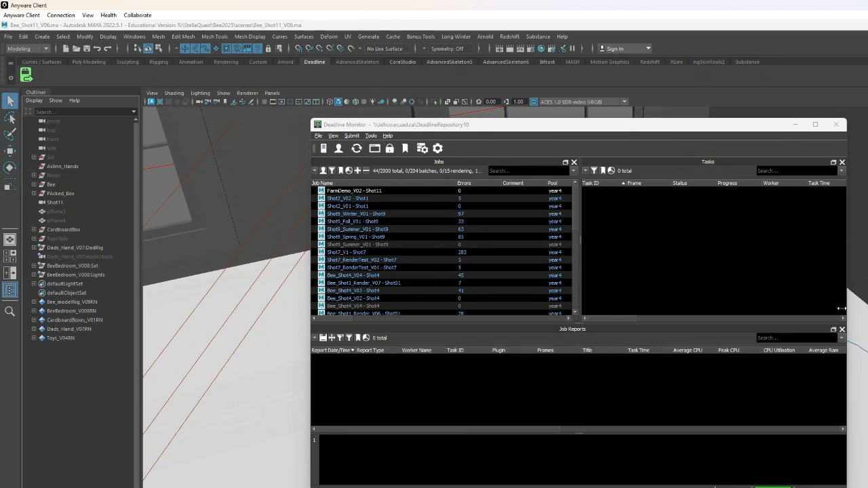
- Maximize the monitor and select the FarmDemo_V02 job to view its queued tasks
click(809, 125)
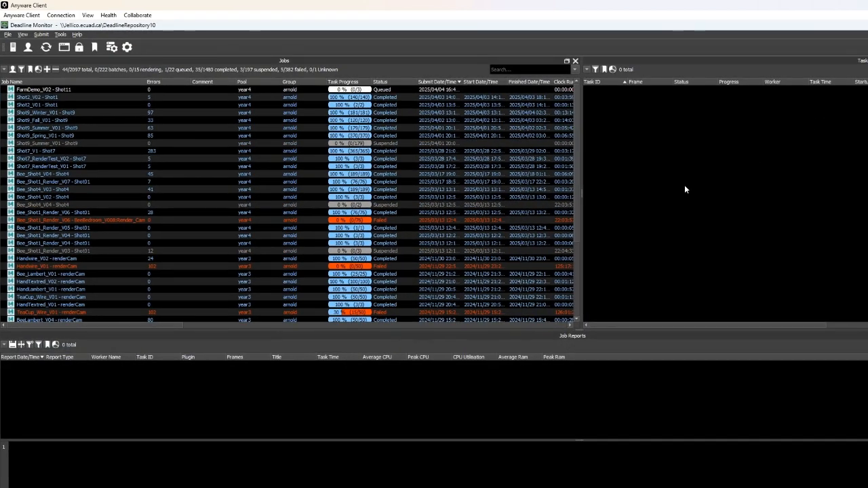
click(405, 89)
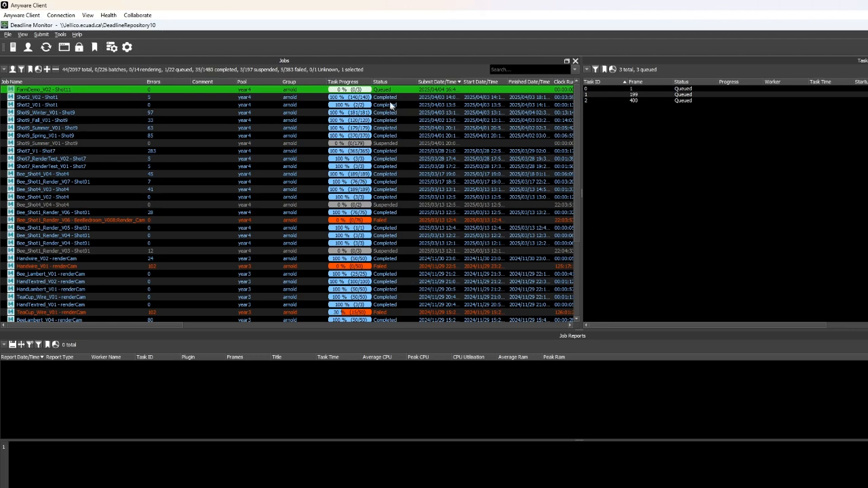
scroll(389, 159, down, 5)
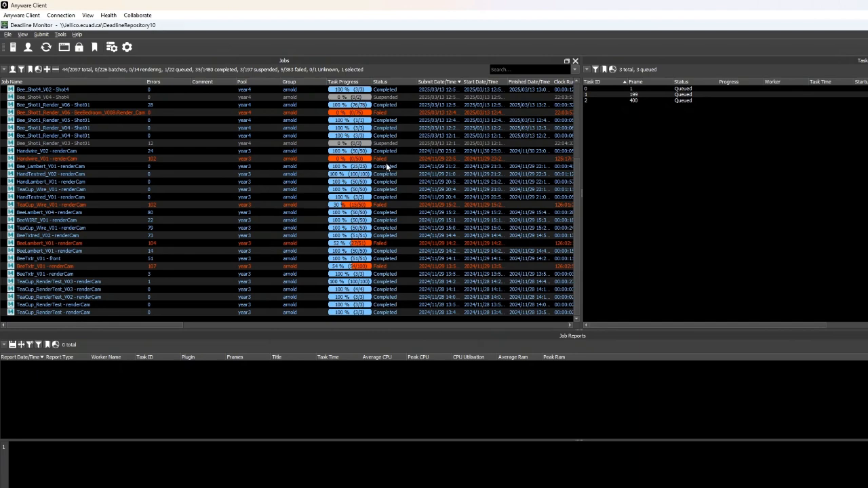
scroll(390, 173, up, 5)
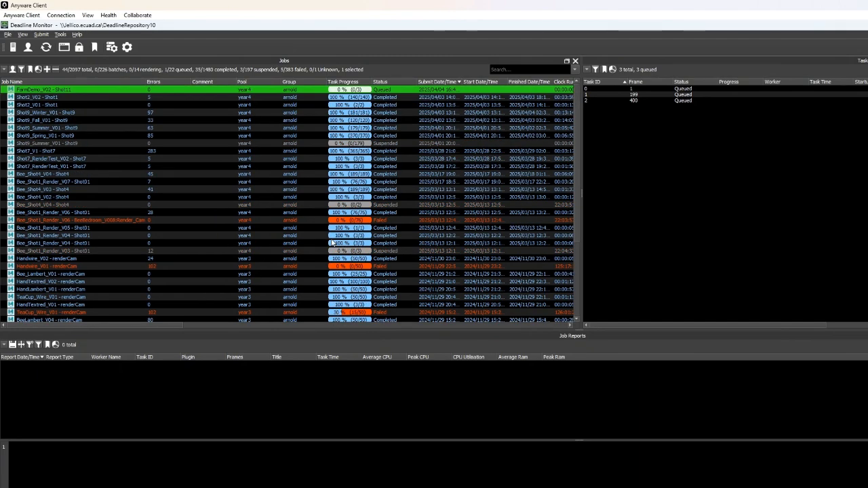
- Inspect the tasks and requeue reports of suspended jobs before reselecting the FarmDemo_V02 job
click(401, 144)
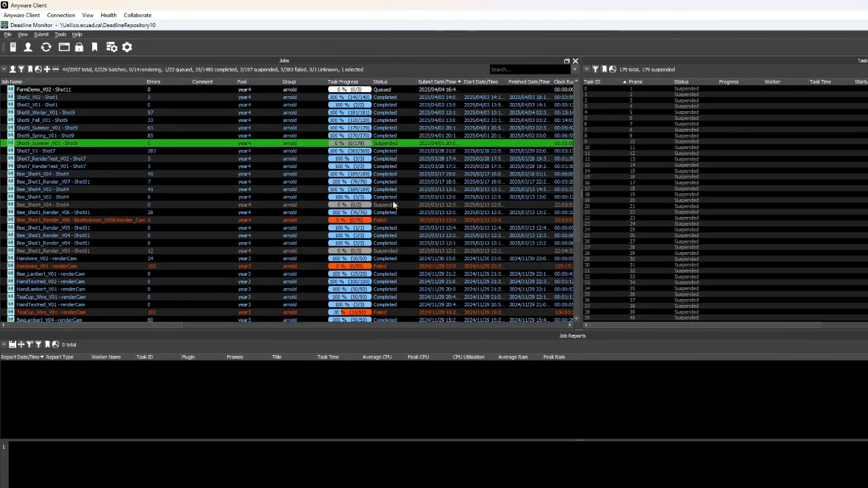
click(394, 204)
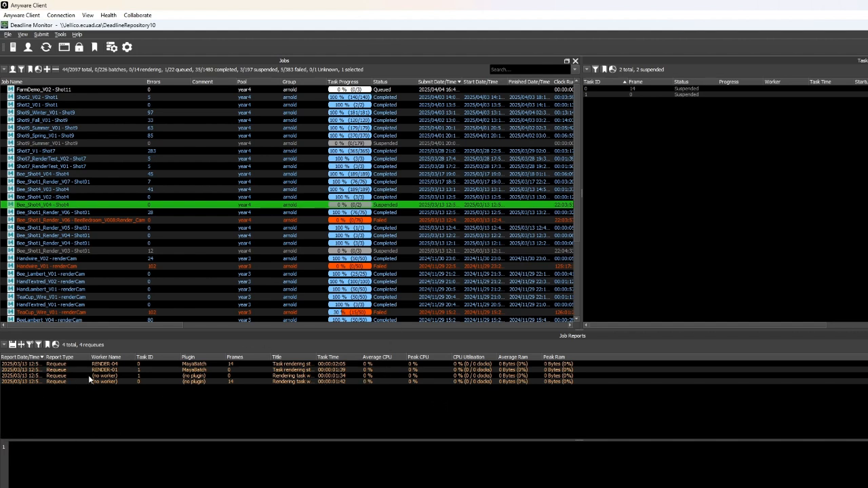
click(108, 382)
click(126, 371)
click(131, 365)
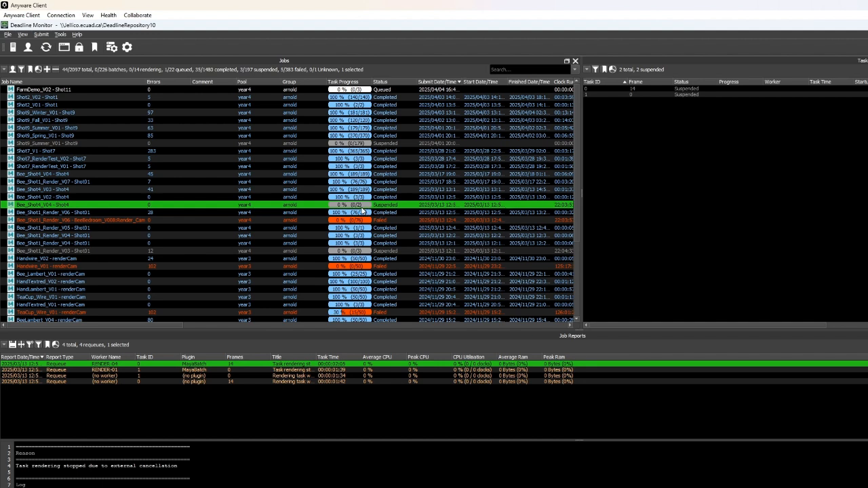
click(384, 90)
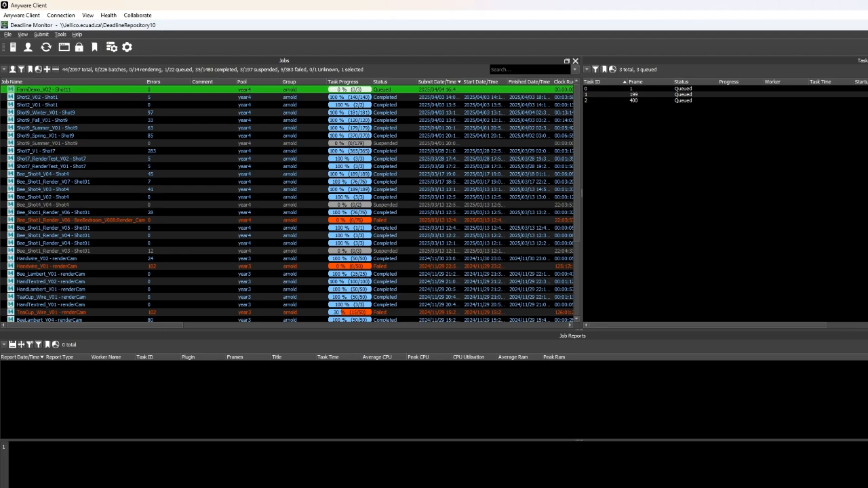
key(alt+Tab)
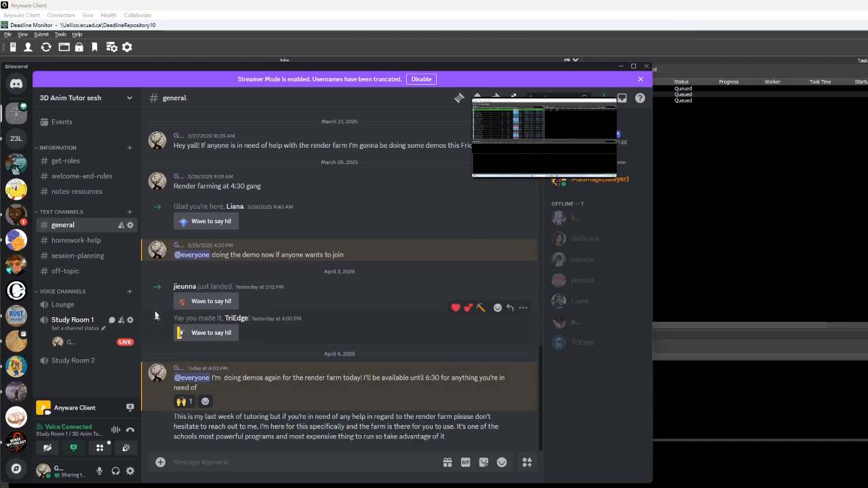
click(621, 66)
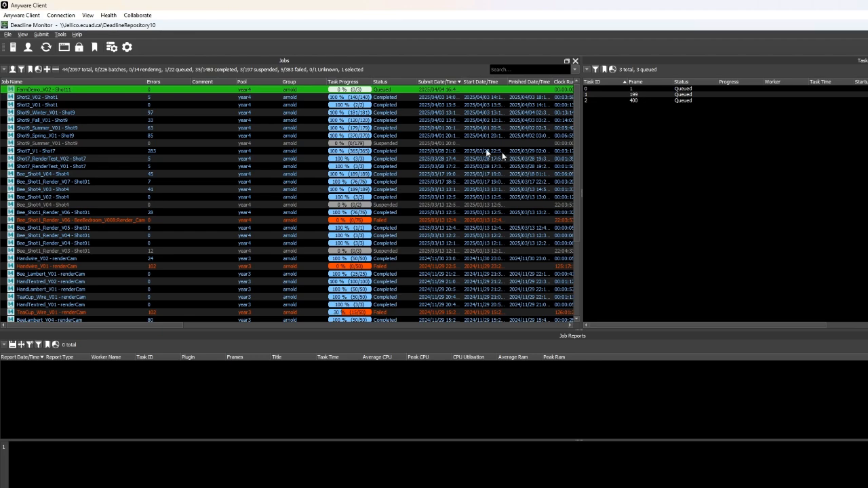
- Select the completed Shot2_V02 job and browse through its task list
click(380, 98)
scroll(811, 154, down, 7)
scroll(811, 153, down, 20)
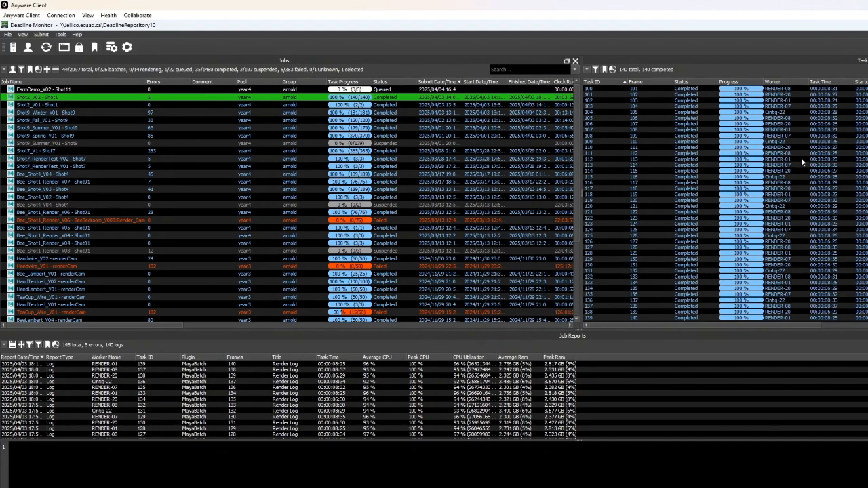
scroll(801, 158, up, 12)
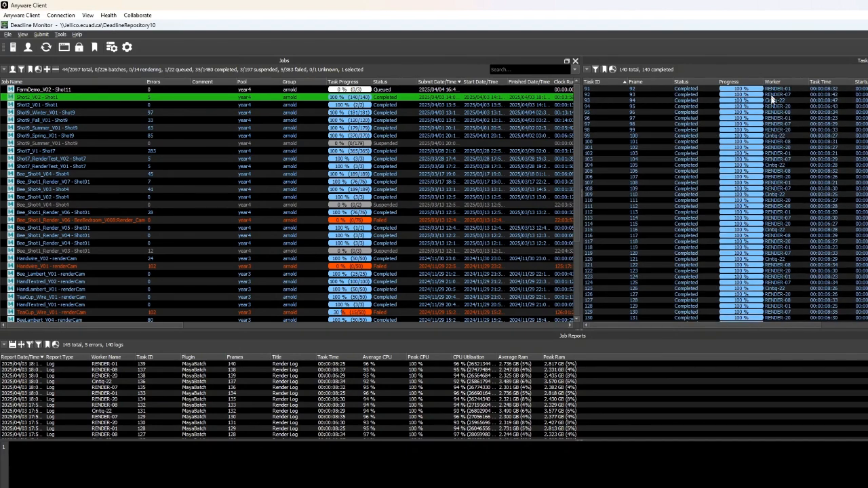
scroll(791, 178, up, 20)
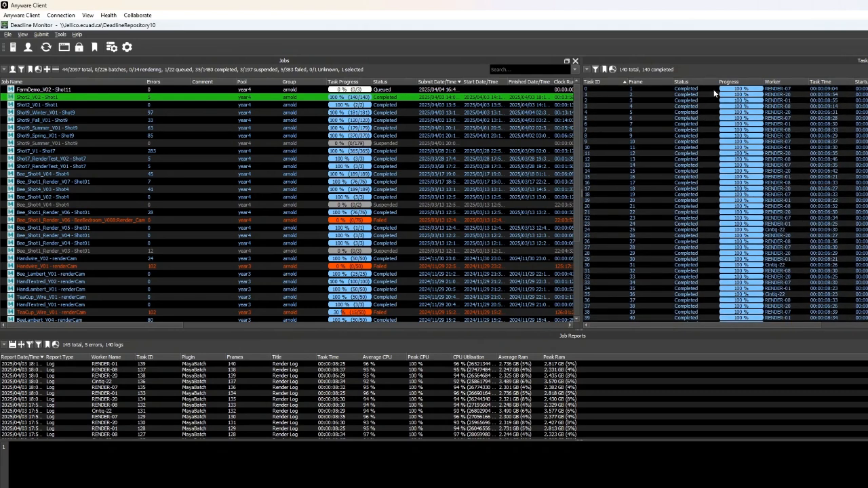
scroll(747, 112, down, 11)
scroll(771, 136, down, 7)
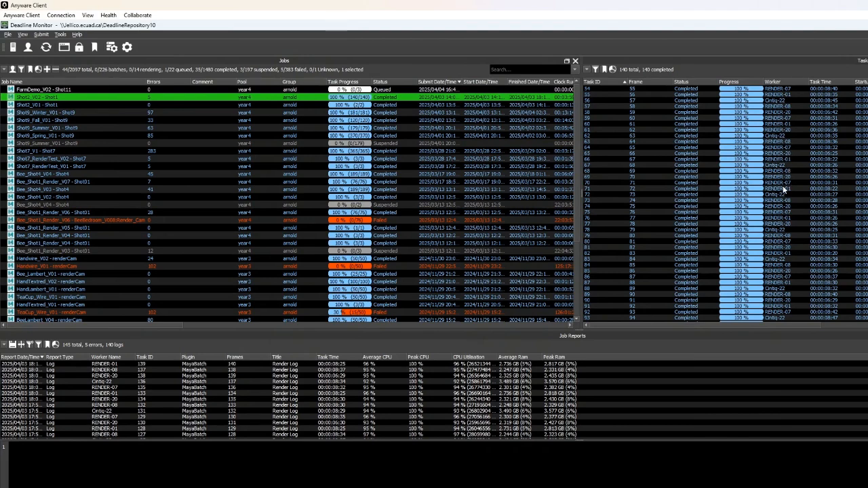
scroll(775, 247, down, 7)
scroll(779, 234, down, 8)
scroll(794, 125, up, 6)
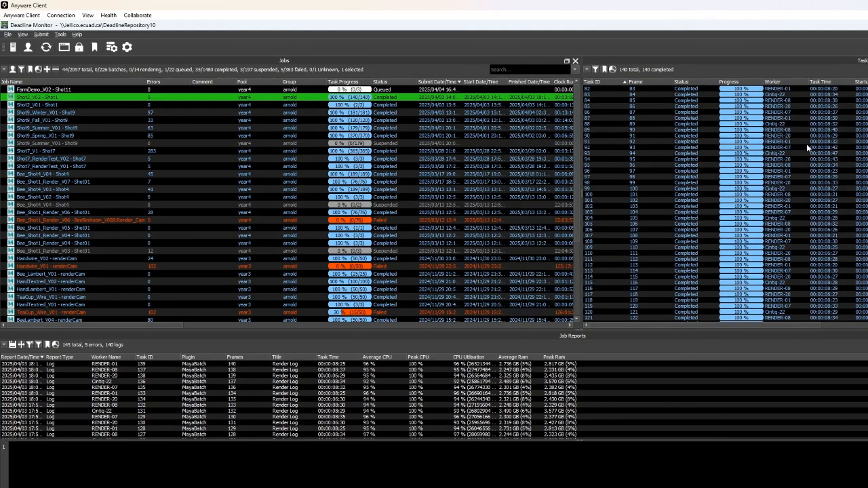
scroll(807, 143, up, 8)
scroll(804, 144, up, 7)
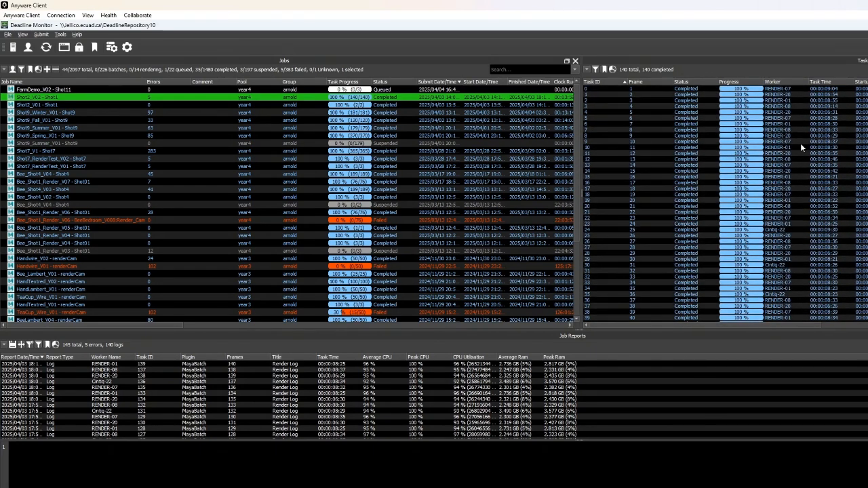
scroll(798, 142, down, 20)
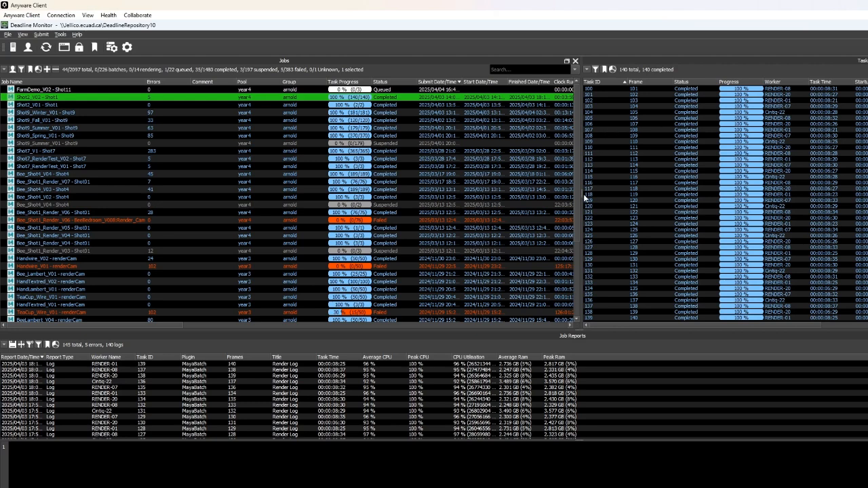
- Widen the jobs list and select the failed Bee_Shot1_Render_V06 job to view its failed tasks
drag(581, 193, 672, 189)
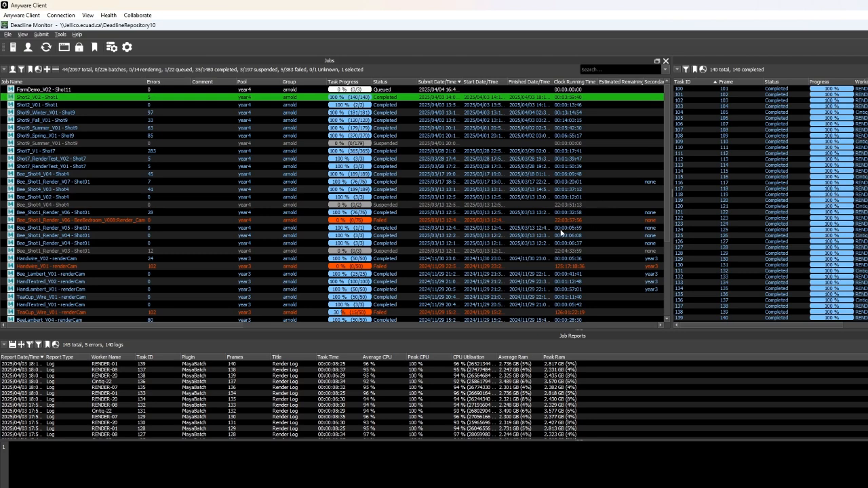
click(543, 221)
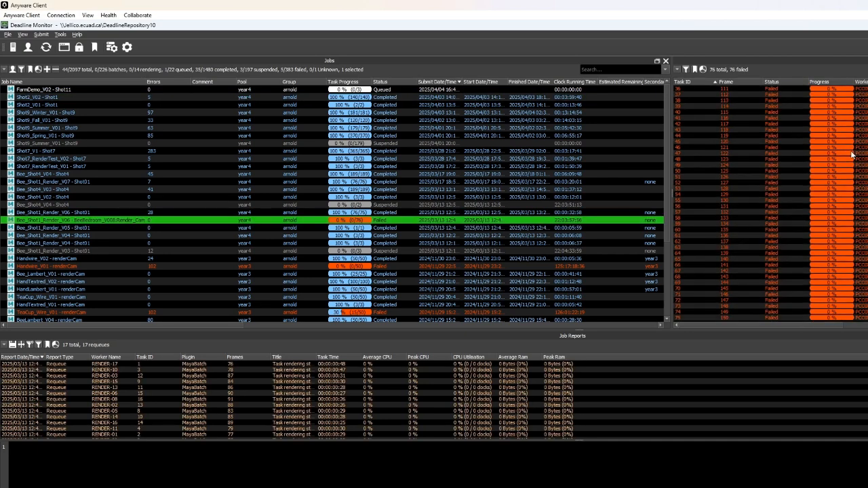
- Inspect the failed Bee_Shot1_Render_V06 job's tasks and requeue reports, selecting reports to read their reasons
click(589, 381)
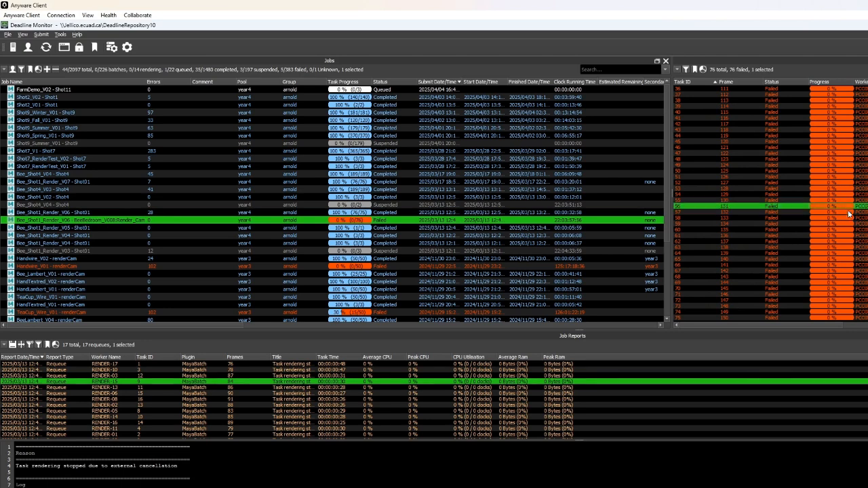
click(860, 255)
click(825, 294)
click(827, 304)
click(831, 270)
click(853, 214)
click(858, 189)
click(860, 141)
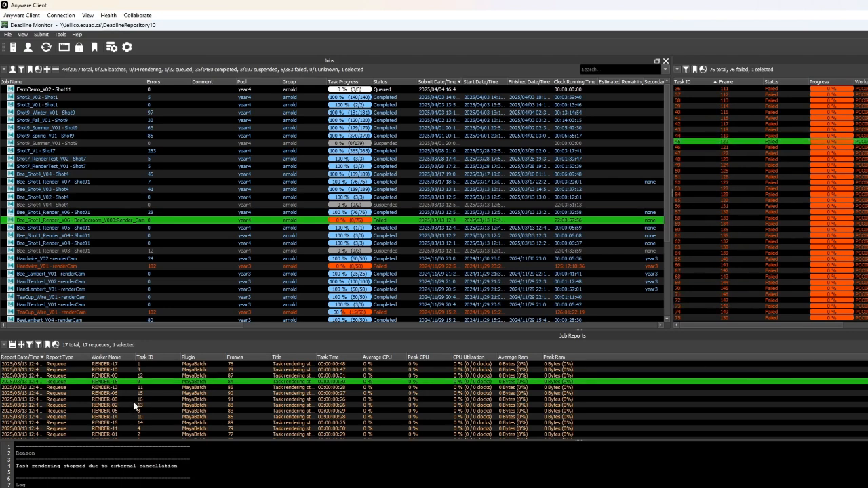
scroll(272, 397, down, 2)
drag(339, 383, 344, 389)
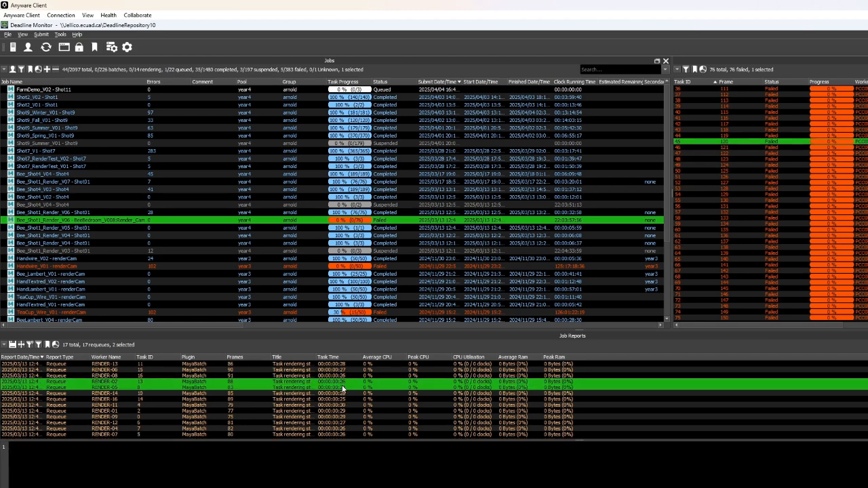
- Select the Shot2_V02 job, open its error reports and highlight the missing scene file path in the log
click(394, 97)
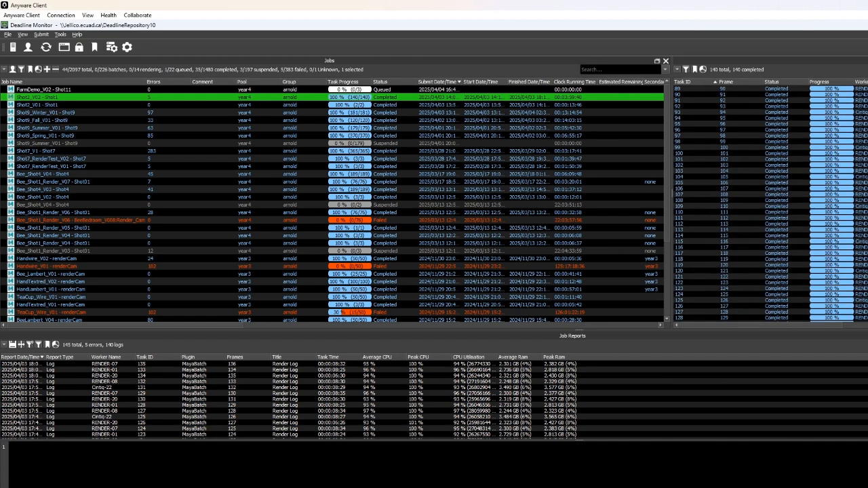
scroll(763, 203, down, 20)
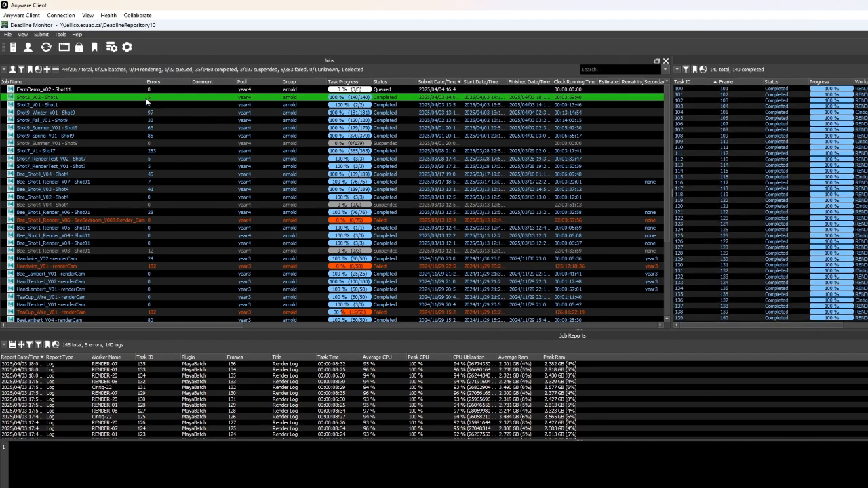
scroll(143, 422, down, 20)
scroll(142, 420, down, 8)
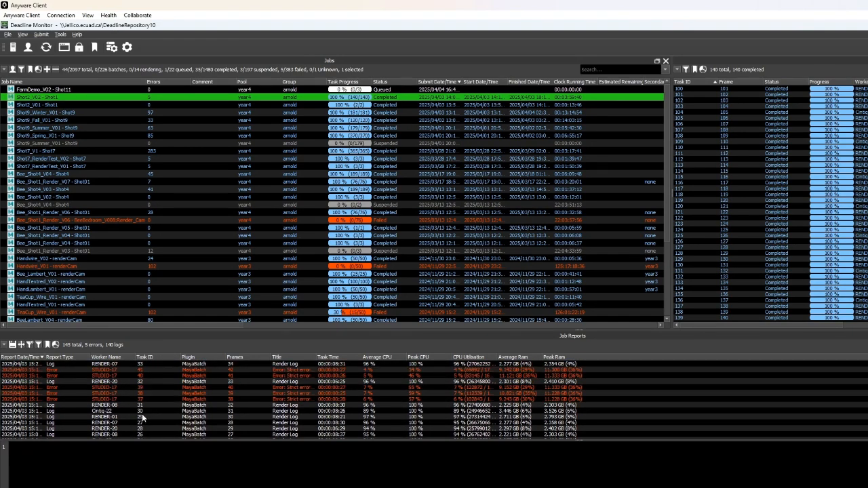
click(73, 405)
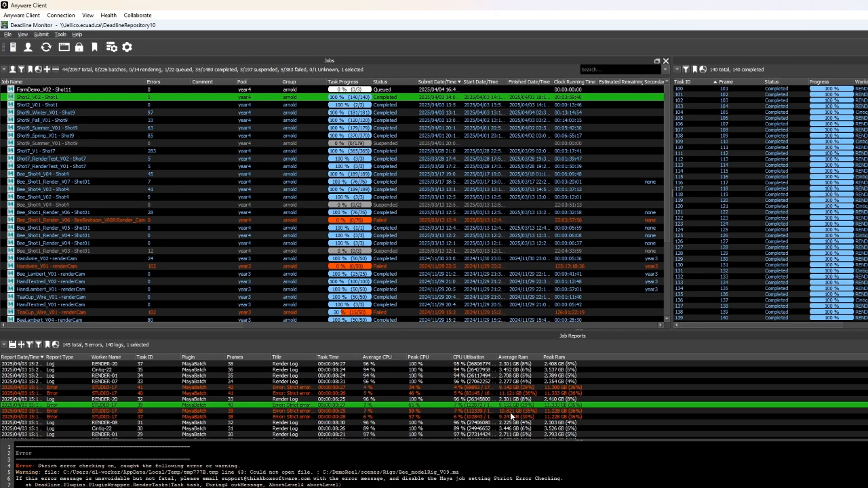
click(143, 395)
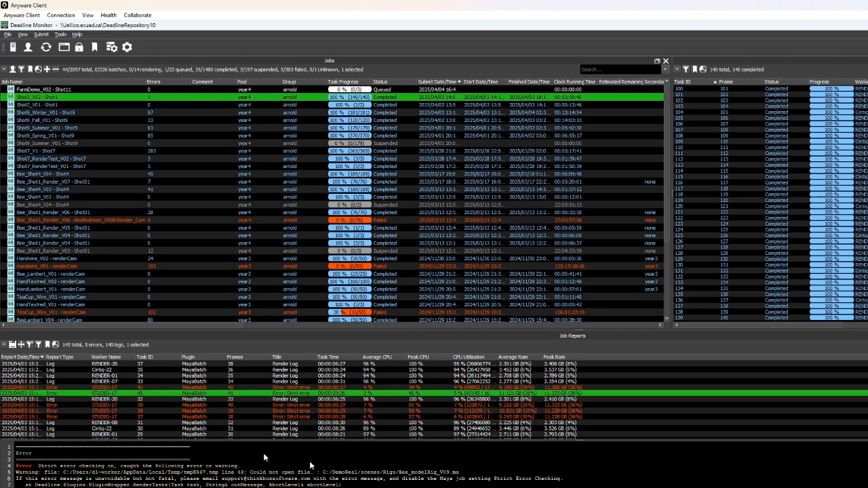
drag(453, 470, 240, 466)
drag(414, 468, 399, 473)
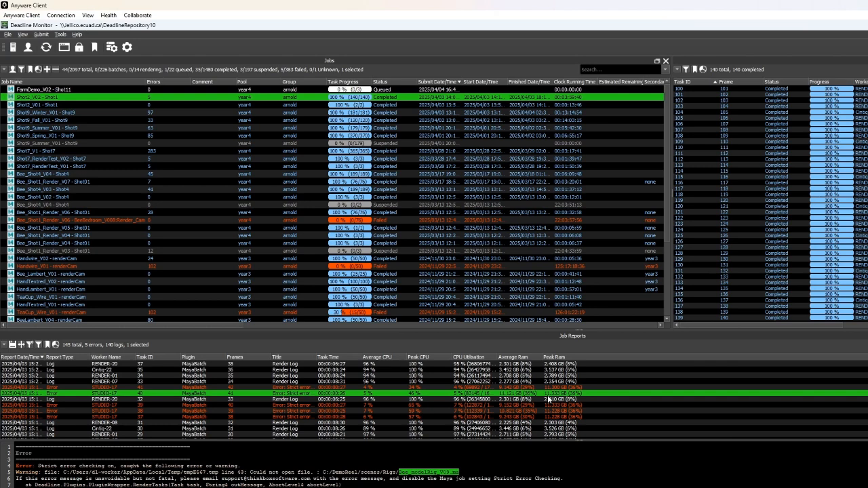
- Browse File Explorer to the Bee2025 scenes folder to locate Bee_modelRig_V09.ma, then return to the error reports
key(super+e)
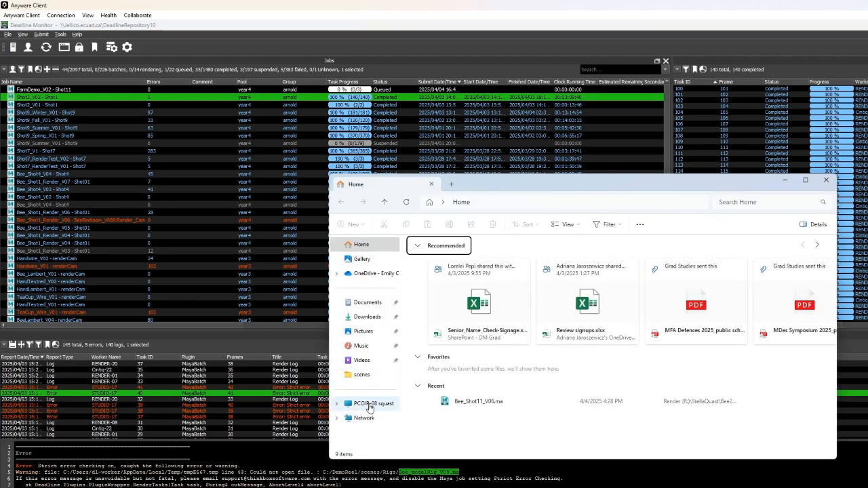
click(369, 404)
double_click(506, 264)
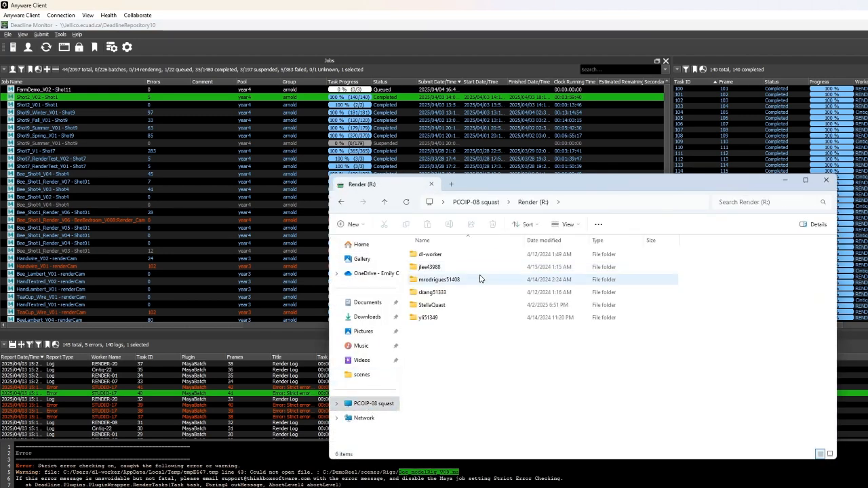
double_click(432, 305)
double_click(442, 329)
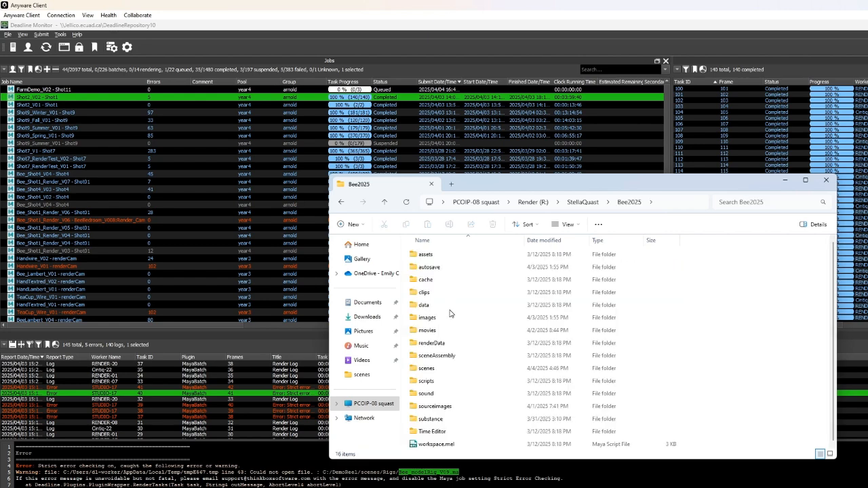
double_click(437, 369)
click(462, 297)
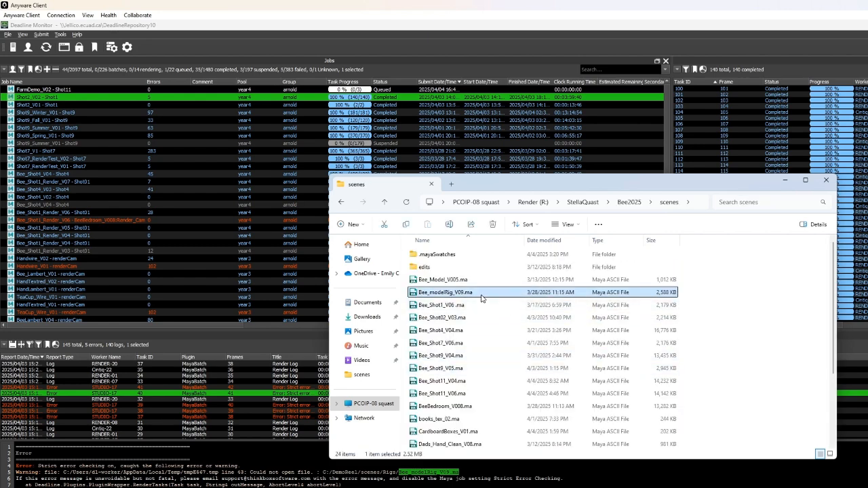
click(827, 181)
drag(120, 388, 118, 418)
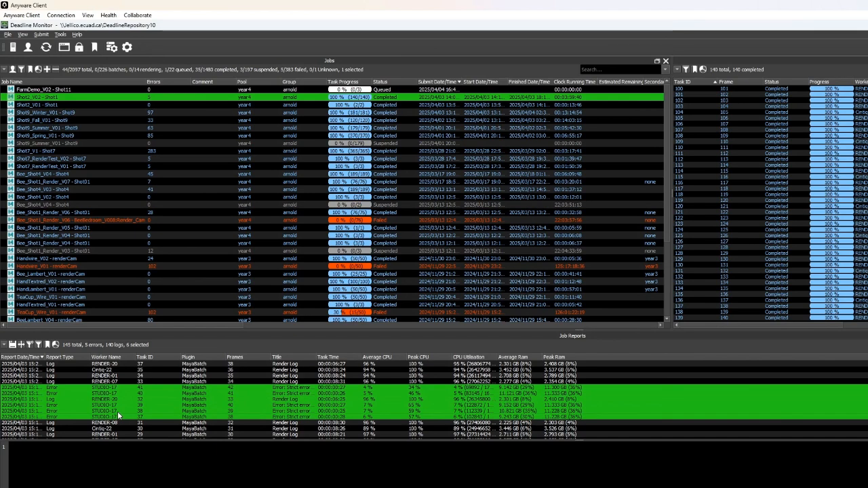
click(115, 411)
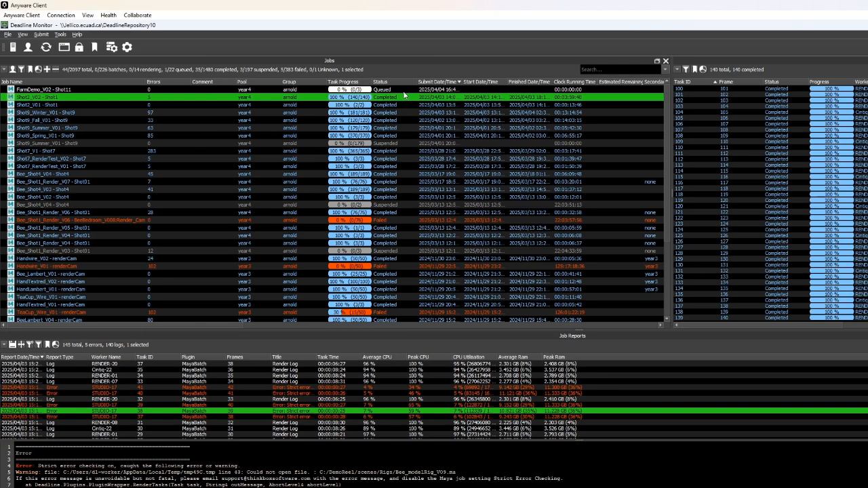
- Select the Shot9_Winter_V01 job and scroll through its completed task list
click(160, 113)
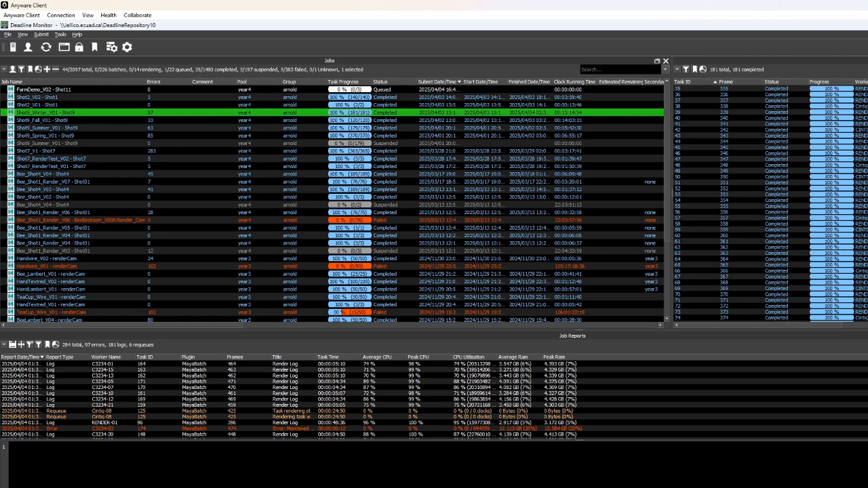
scroll(770, 204, down, 20)
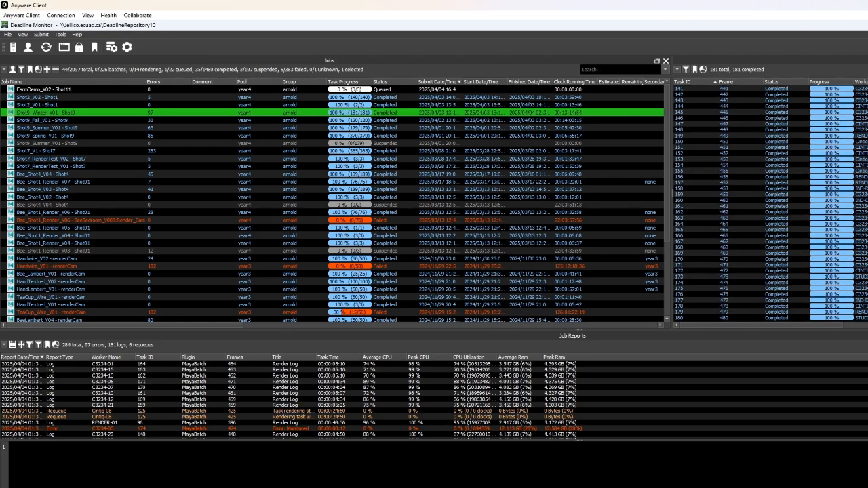
scroll(770, 204, up, 10)
scroll(770, 204, up, 10)
scroll(770, 203, up, 7)
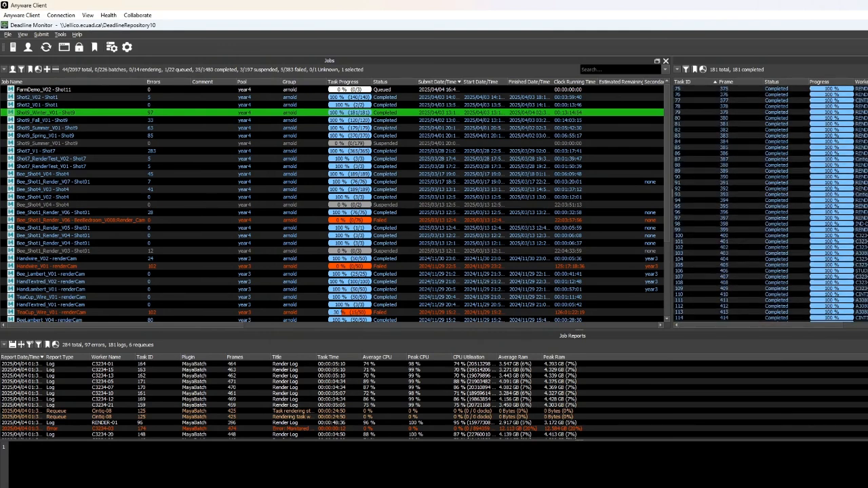
scroll(770, 204, up, 9)
scroll(770, 203, up, 9)
scroll(770, 203, down, 20)
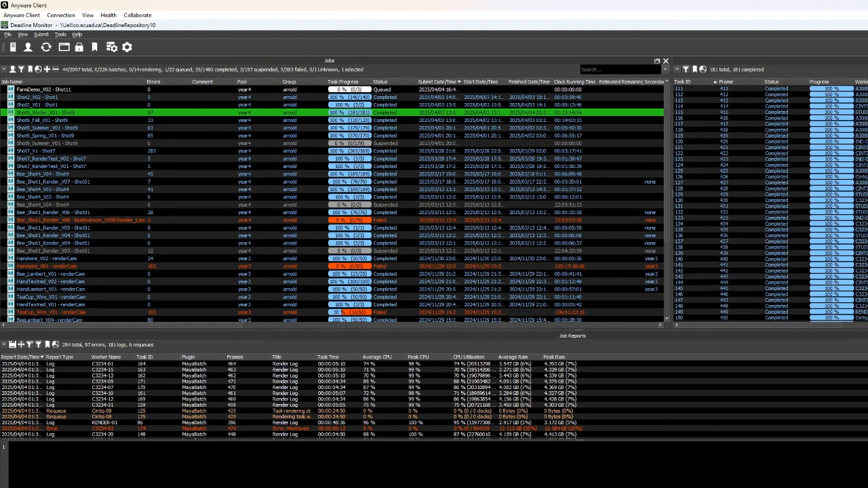
click(770, 294)
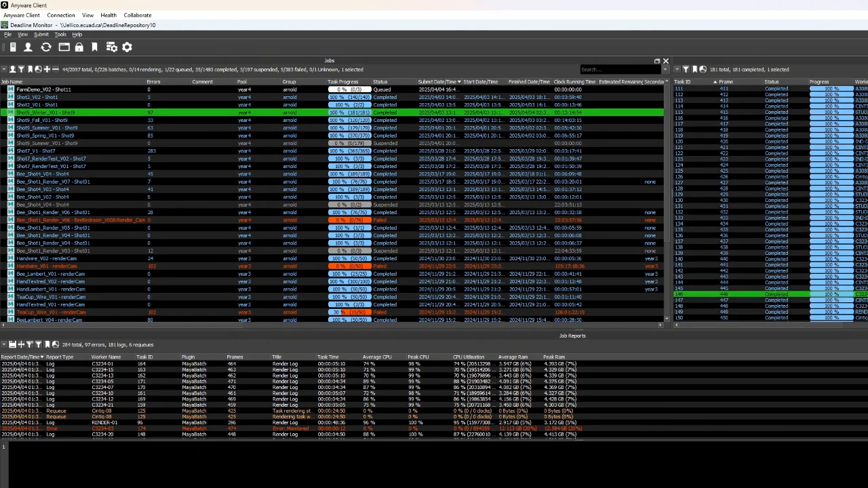
scroll(770, 203, down, 6)
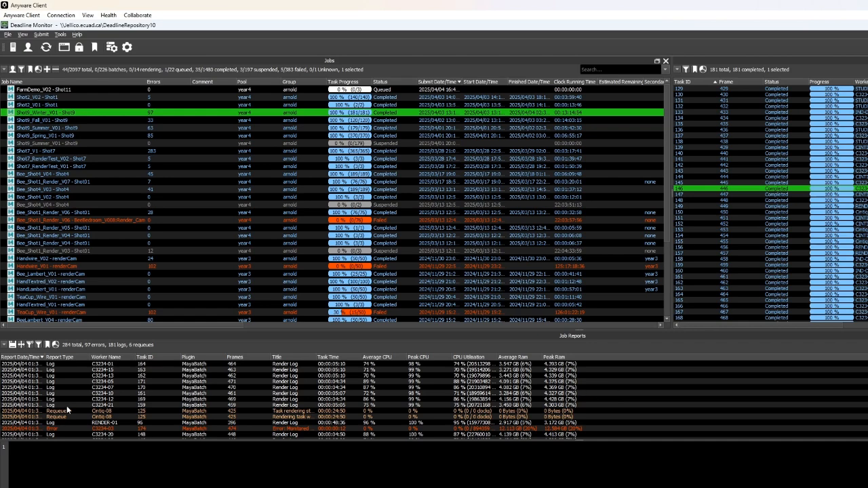
scroll(87, 410, down, 3)
scroll(88, 411, down, 4)
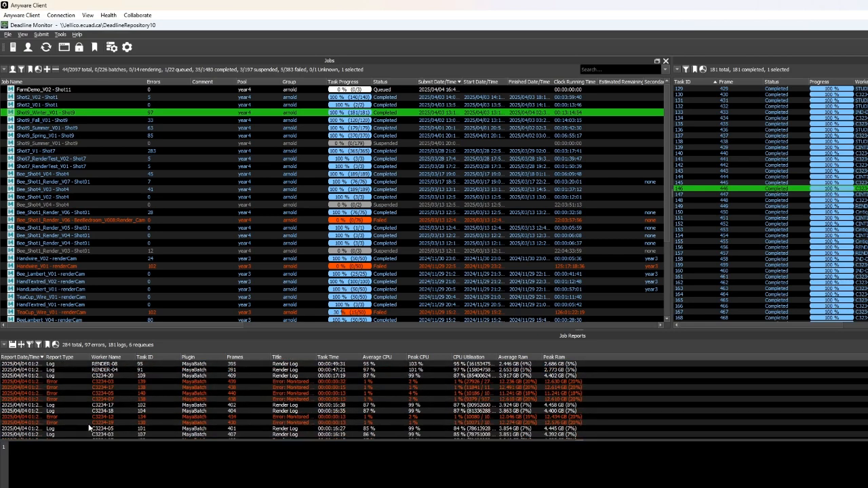
- Select and read the Shot9_Winter_V01 error reports, highlighting the MayaBatch termination message
drag(125, 386, 119, 396)
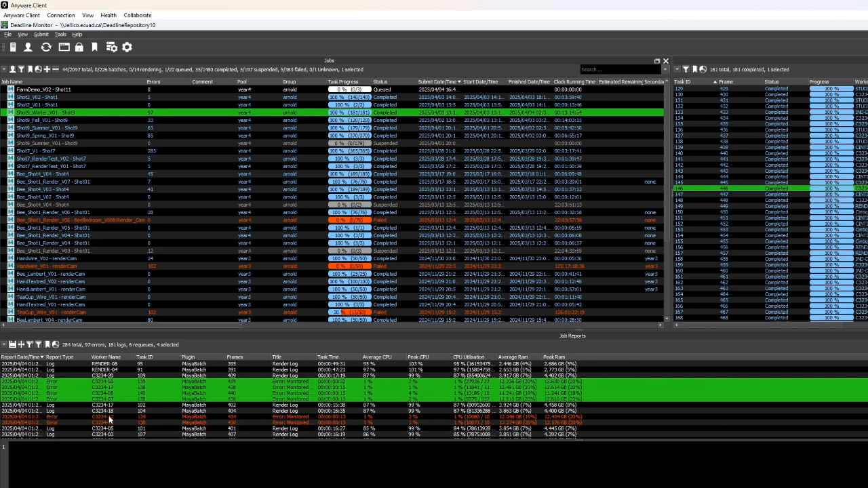
click(112, 417)
scroll(120, 402, down, 4)
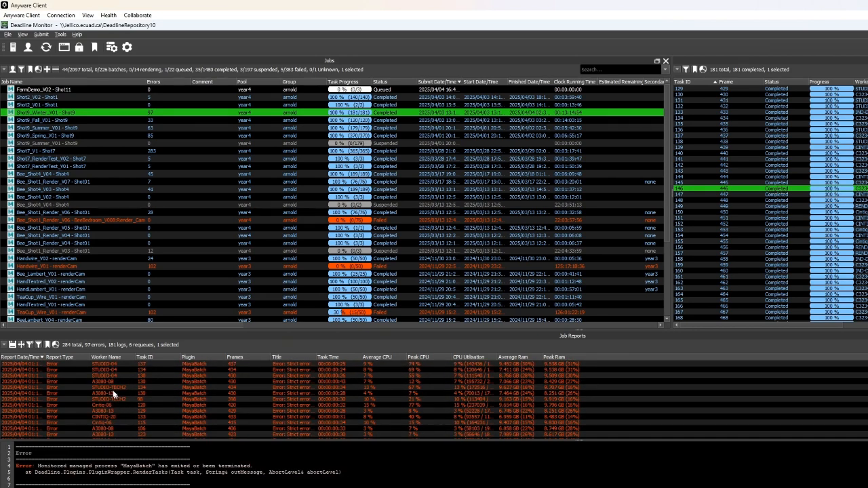
scroll(119, 393, up, 5)
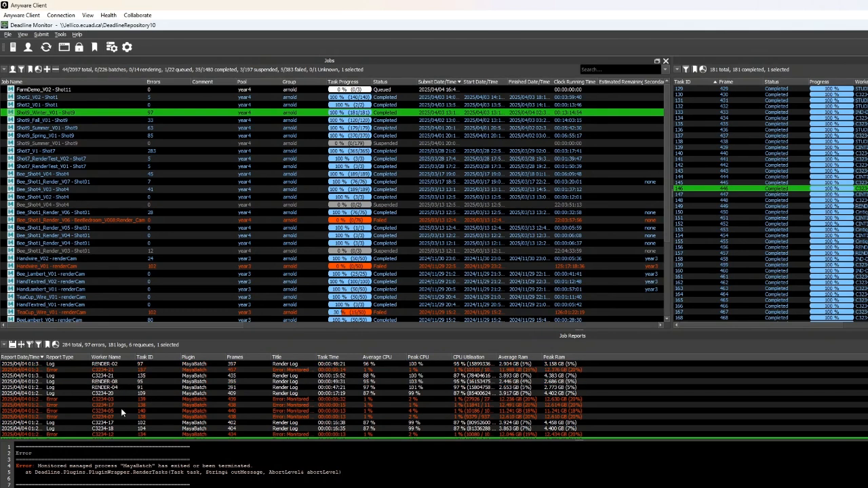
click(120, 410)
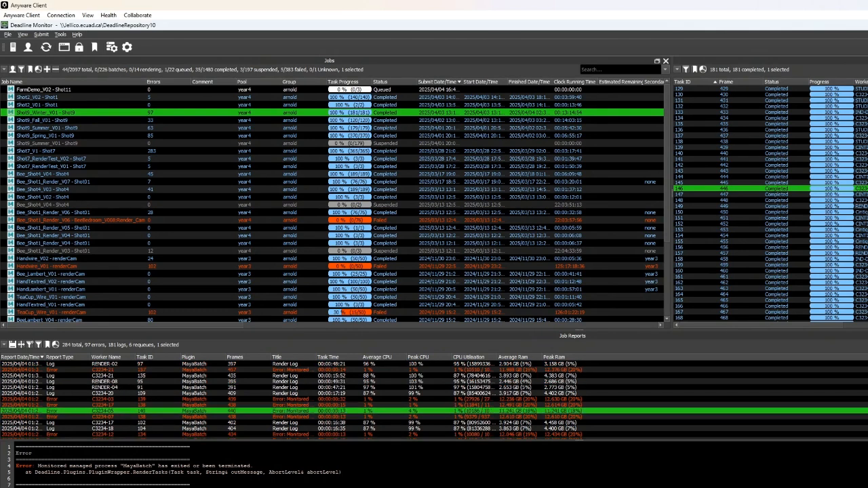
drag(39, 466, 270, 465)
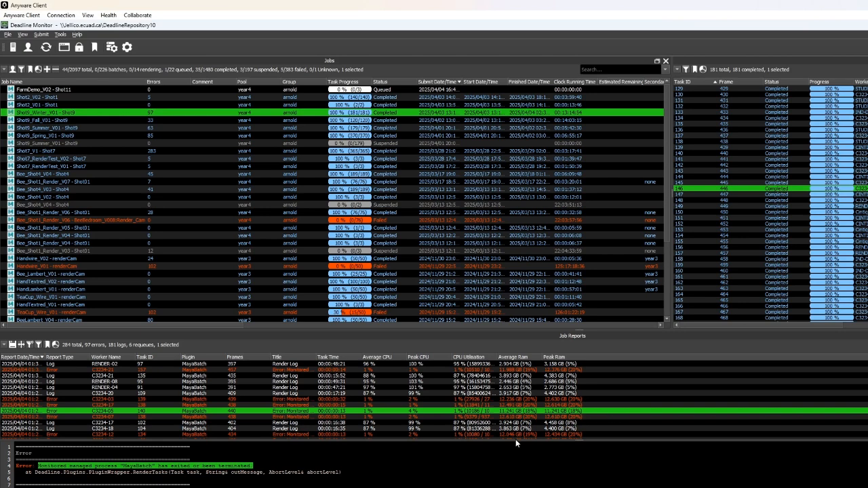
- Enlarge the job reports panel and widen the Report Date column
drag(582, 440, 582, 487)
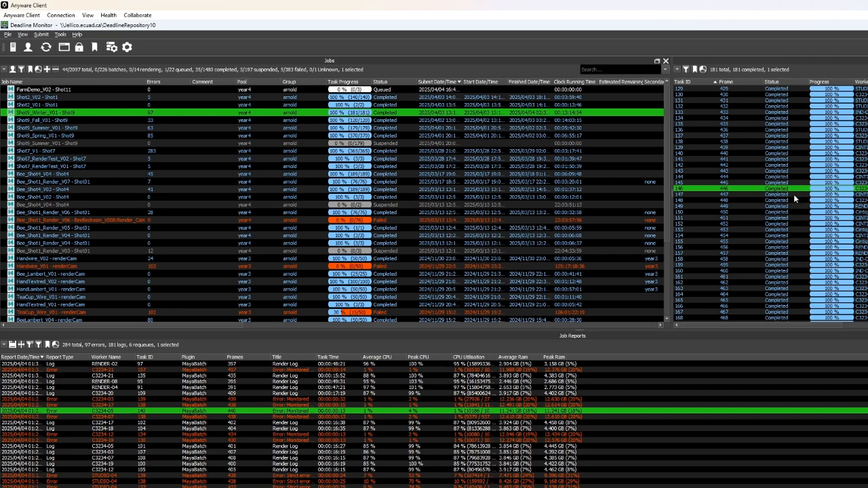
click(645, 452)
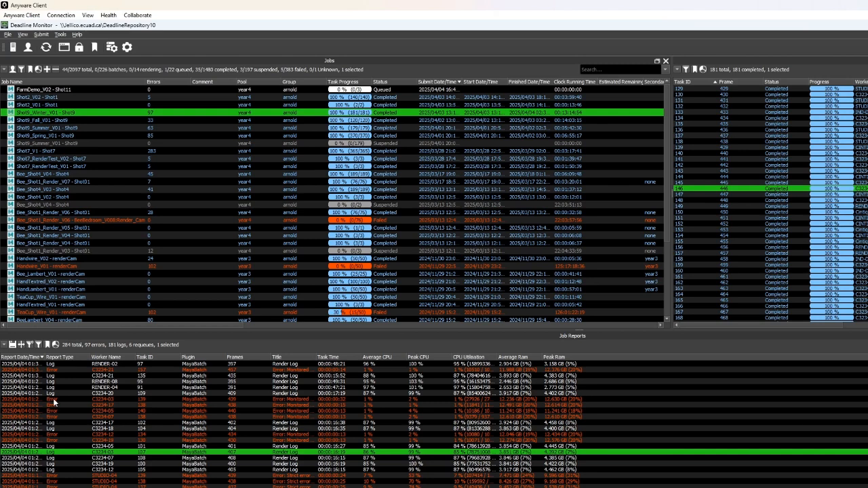
drag(43, 357, 101, 359)
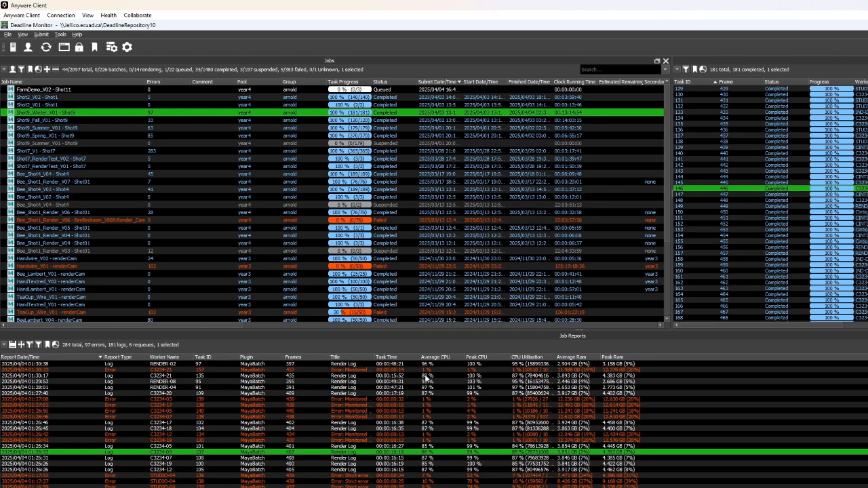
click(433, 398)
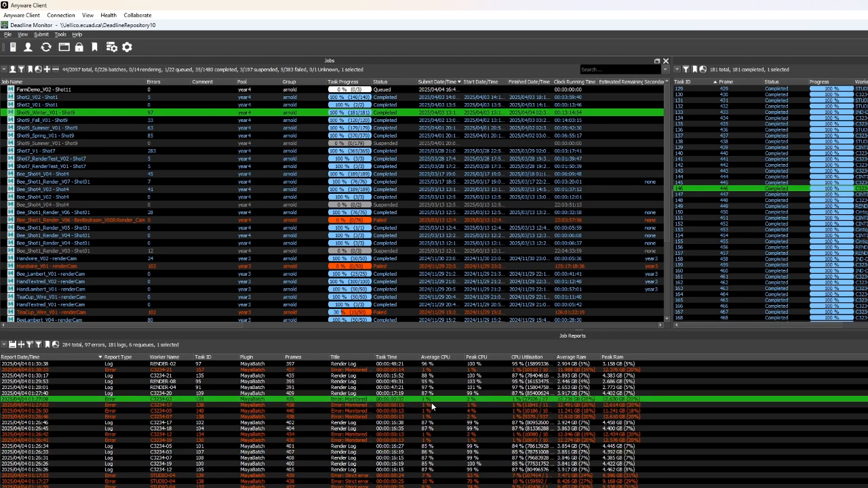
- Scroll through the Shot9_Winter_V01 error reports and select entries to compare them
scroll(431, 406, down, 2)
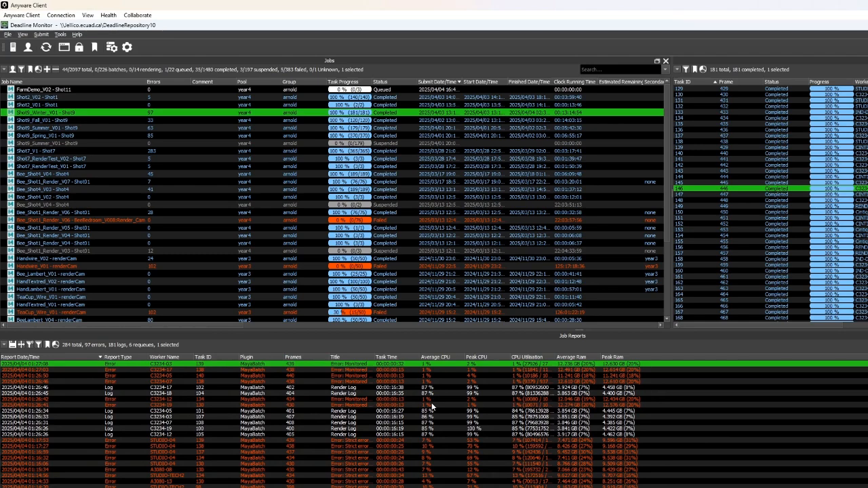
scroll(432, 406, down, 1)
scroll(431, 402, down, 3)
scroll(432, 402, down, 1)
scroll(241, 413, down, 2)
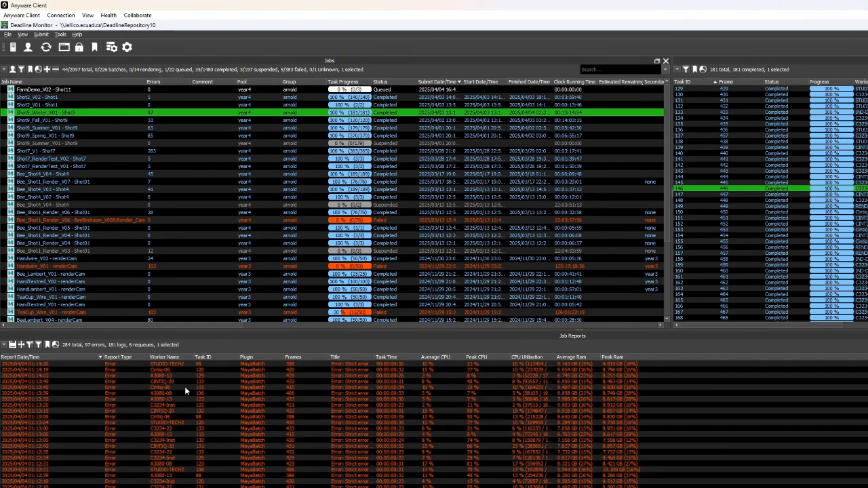
click(177, 377)
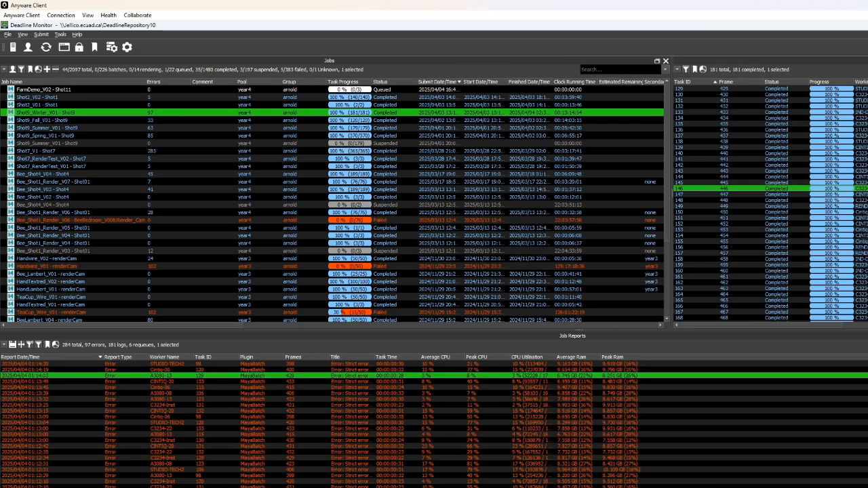
click(179, 476)
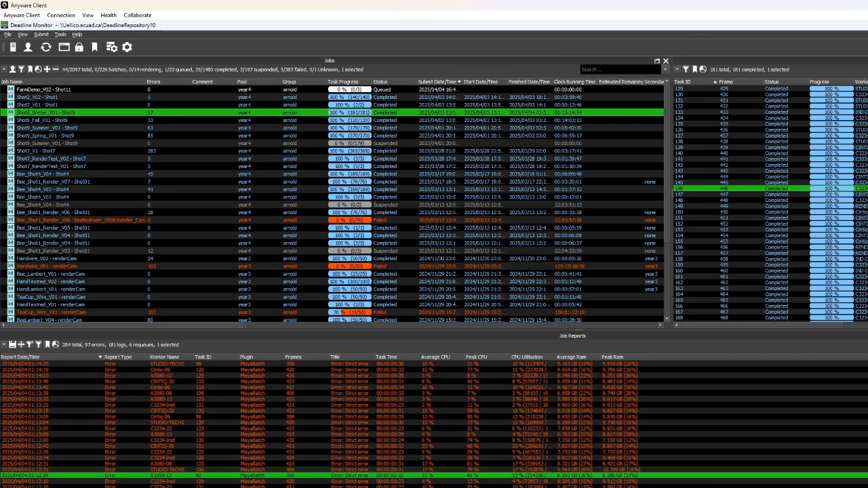
- Select successive Shot9_Winter_V01 error reports and scroll down through the report list to compare them
click(393, 445)
click(405, 400)
click(413, 377)
click(421, 436)
click(411, 482)
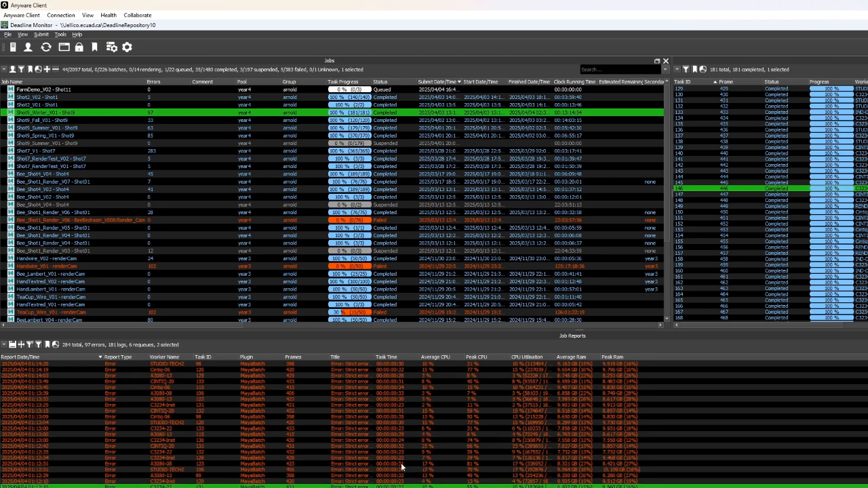
scroll(380, 455, down, 5)
click(325, 435)
scroll(265, 431, down, 2)
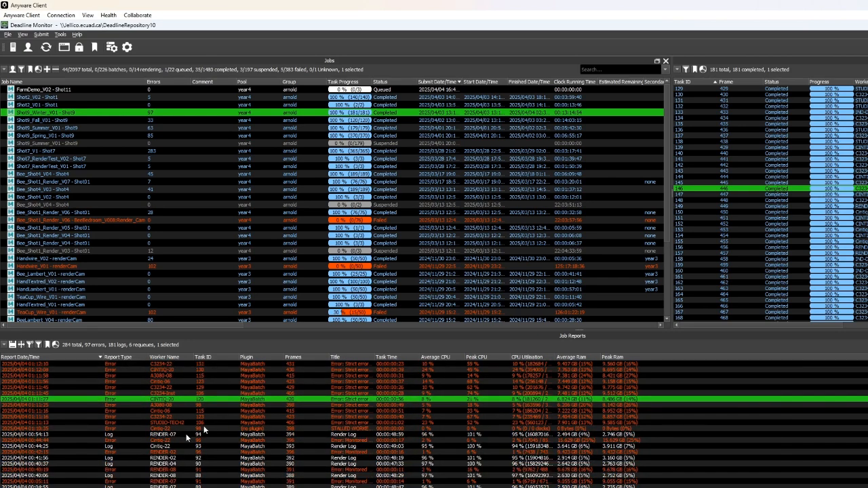
click(167, 441)
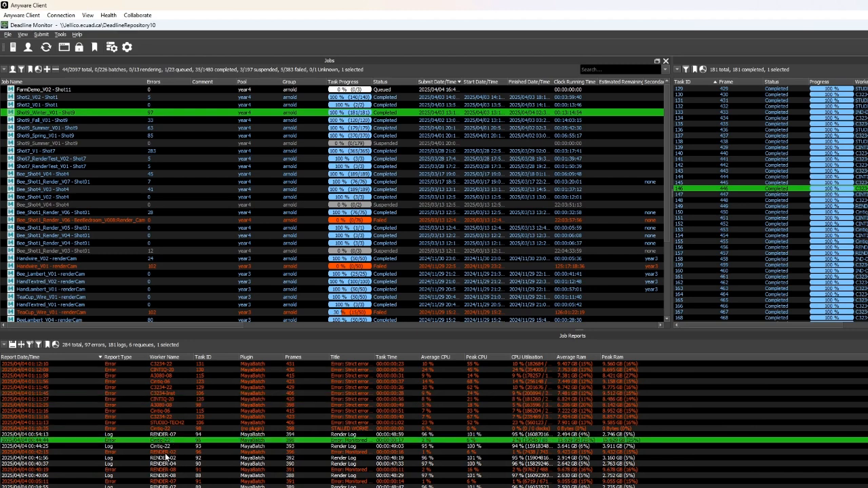
- Scroll further through the Shot9_Winter_V01 reports, selecting requeue and error entries to inspect them
scroll(166, 459, down, 15)
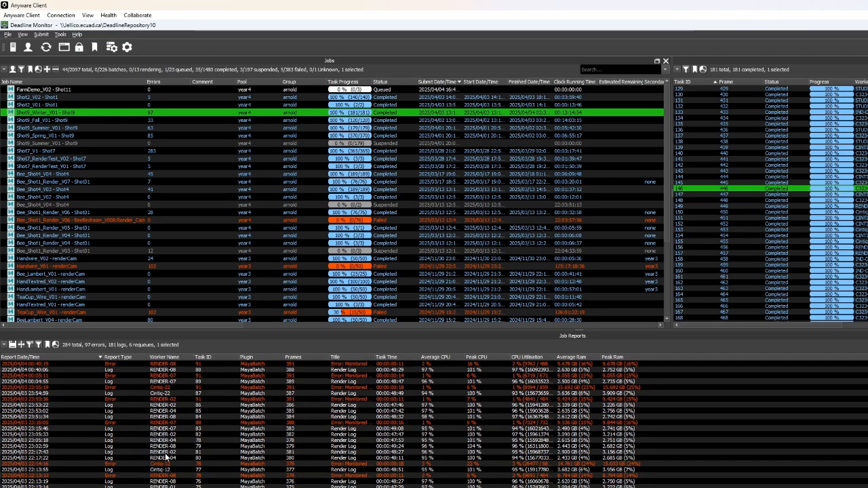
scroll(166, 458, down, 12)
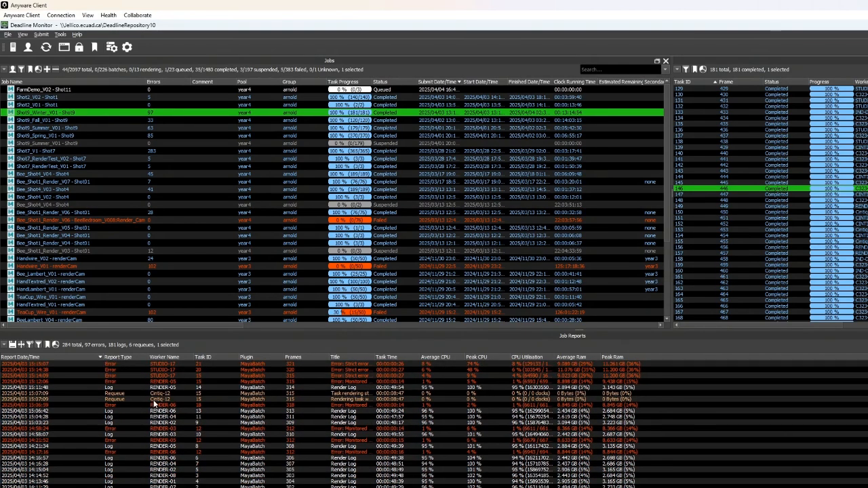
click(156, 394)
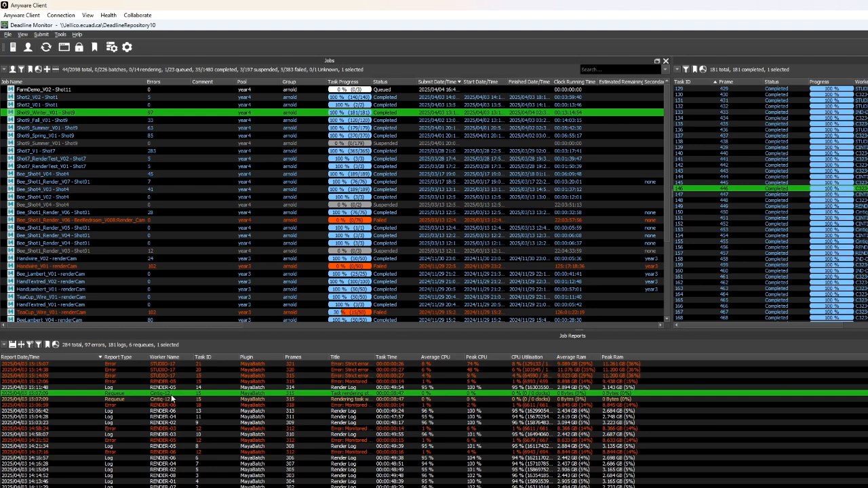
scroll(180, 394, up, 10)
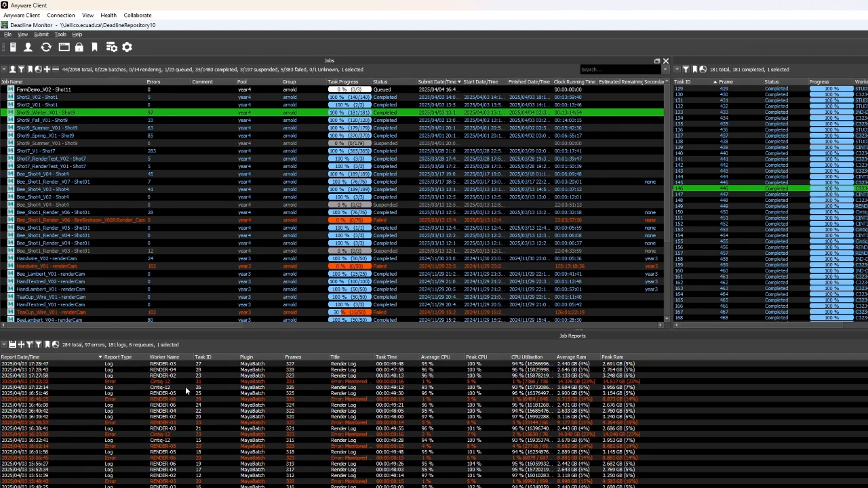
click(189, 381)
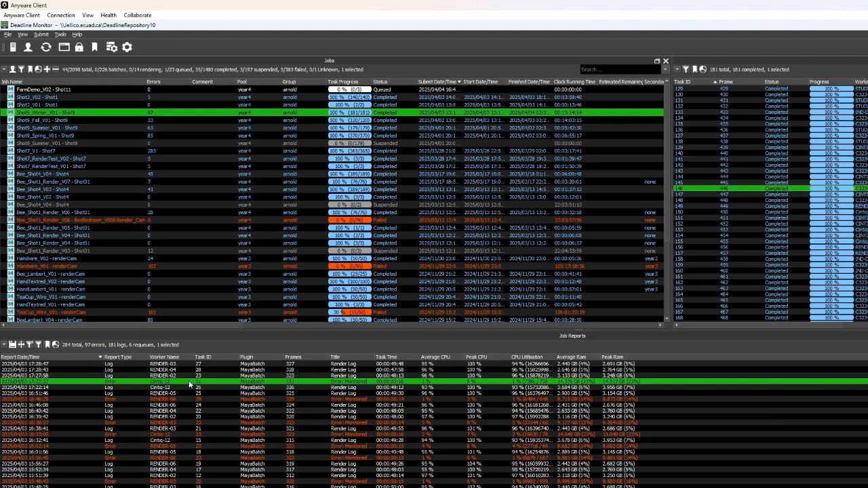
scroll(177, 416, down, 10)
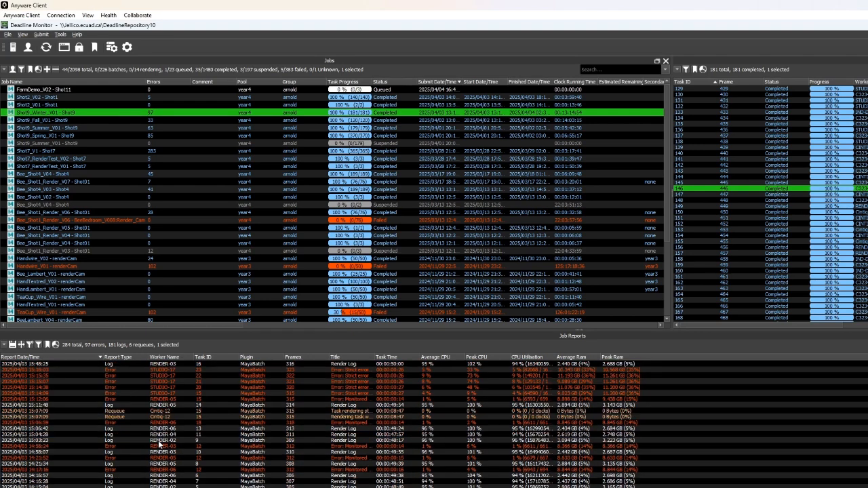
scroll(160, 443, up, 4)
click(174, 452)
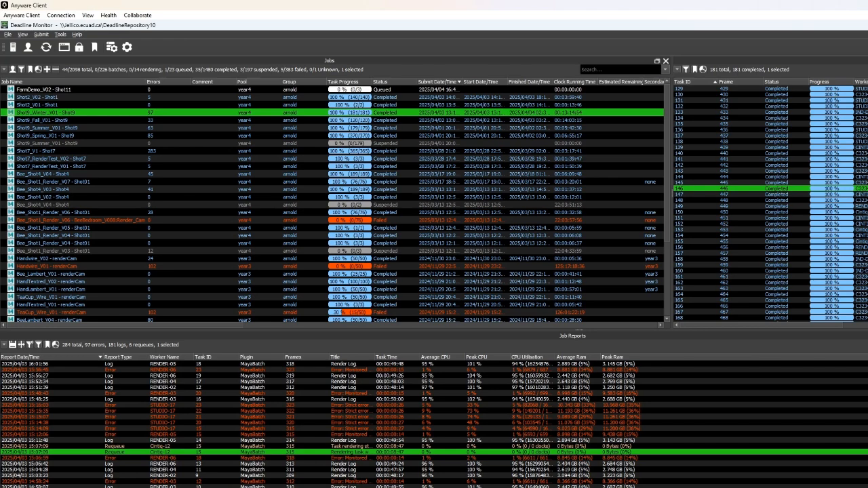
click(250, 430)
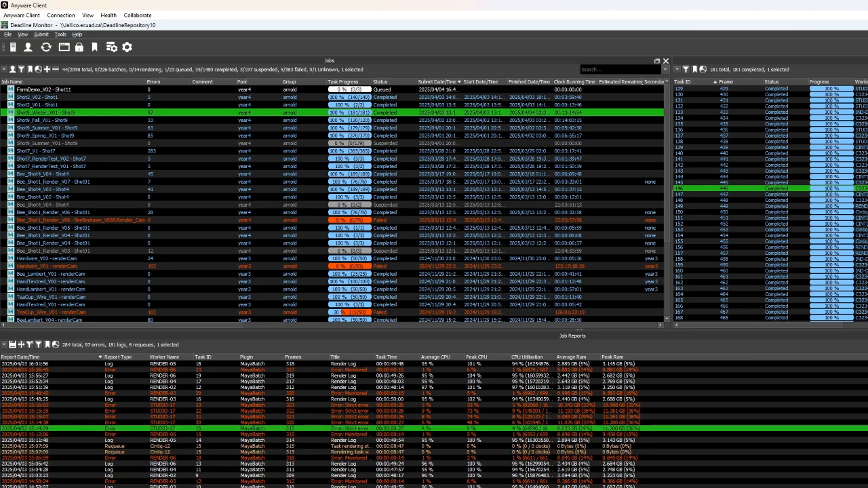
scroll(323, 438, up, 10)
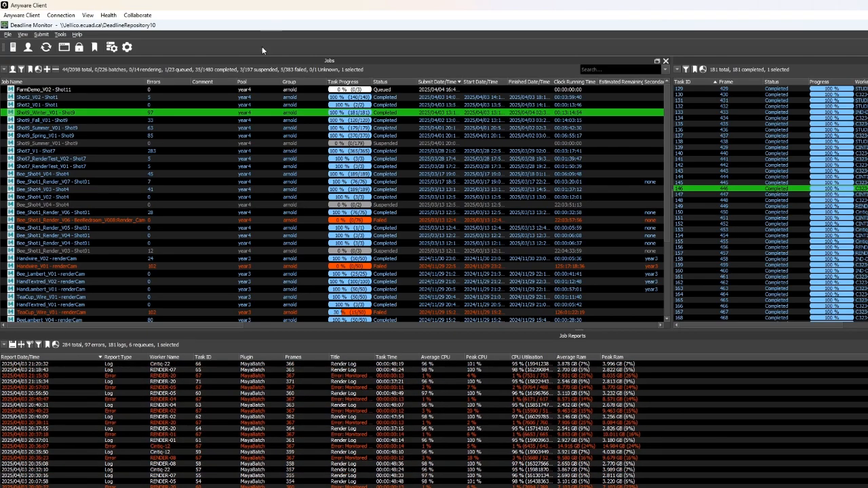
- Select the Shot2_V02 job and scroll through its job reports, selecting its most recent error entry
click(223, 97)
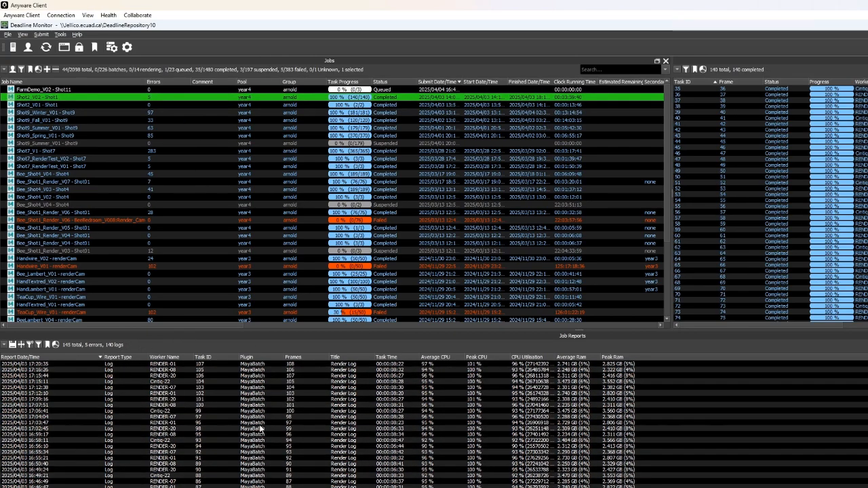
scroll(183, 411, down, 20)
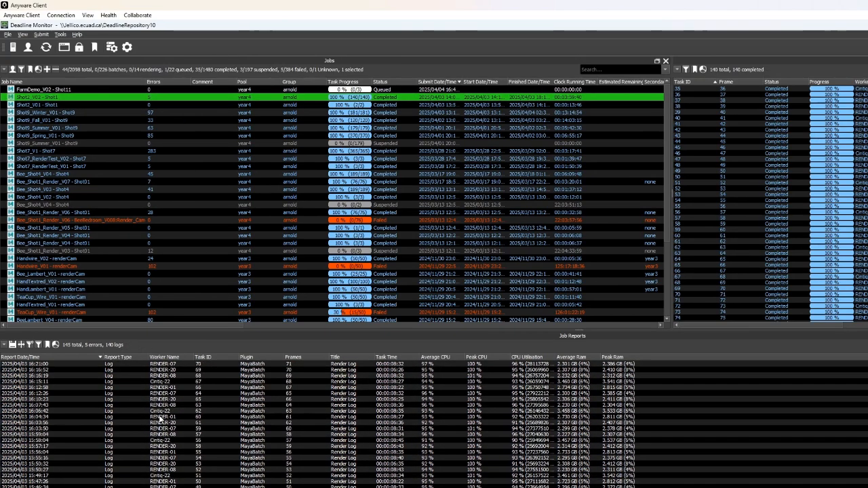
scroll(153, 424, down, 5)
click(170, 365)
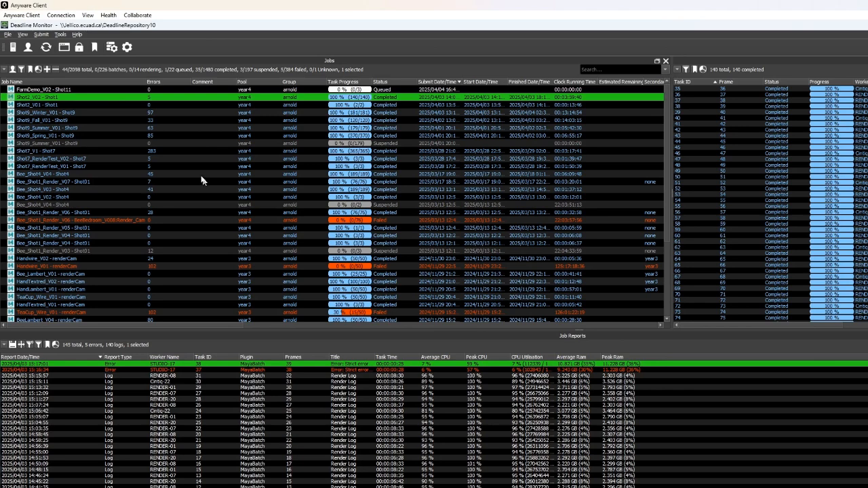
- Reselect the Shot9_Winter_V01 job and scroll through its reports, selecting an error entry to inspect
click(232, 109)
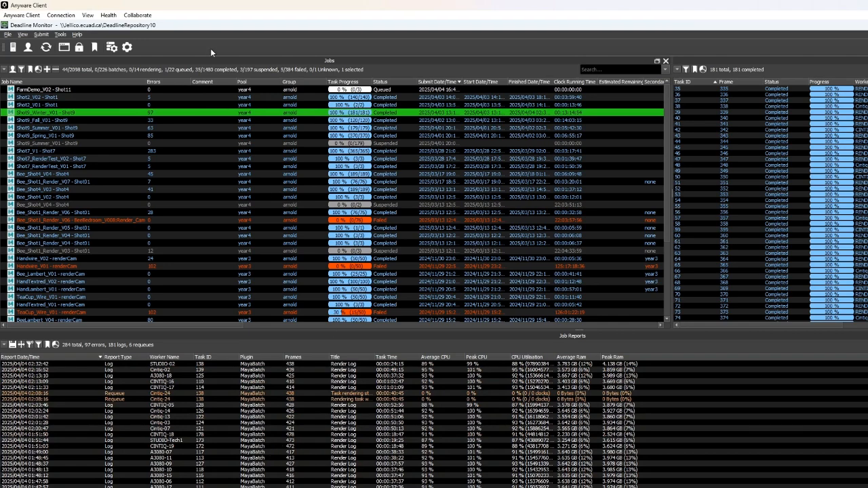
scroll(326, 446, down, 4)
scroll(336, 445, down, 12)
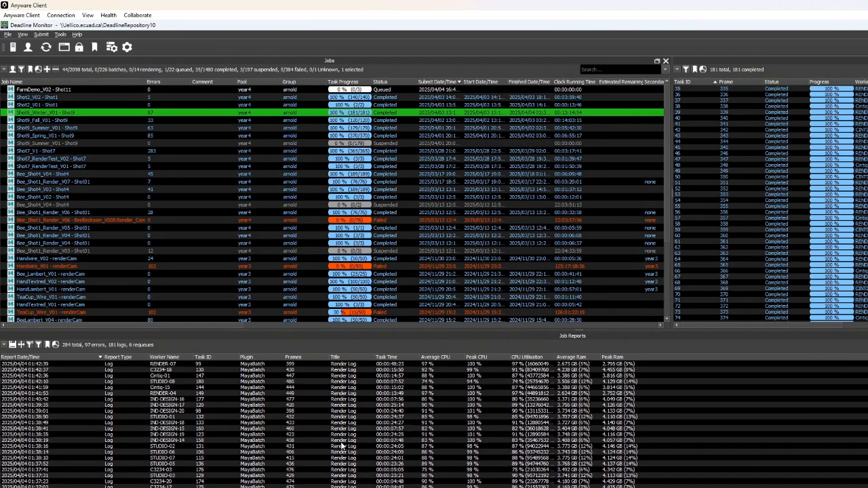
scroll(341, 445, down, 5)
click(306, 417)
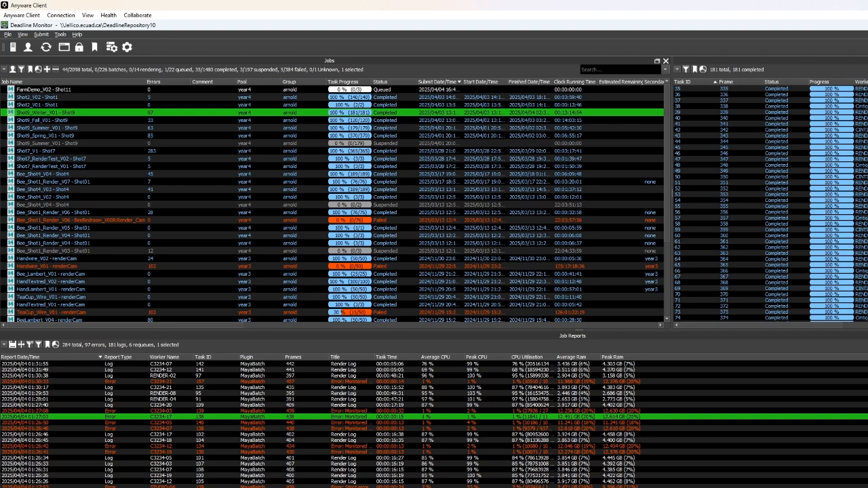
scroll(806, 179, down, 15)
- Select the failed Bee_Shot1_Render_V06 job and scroll through its failed tasks, selecting one of them
click(496, 221)
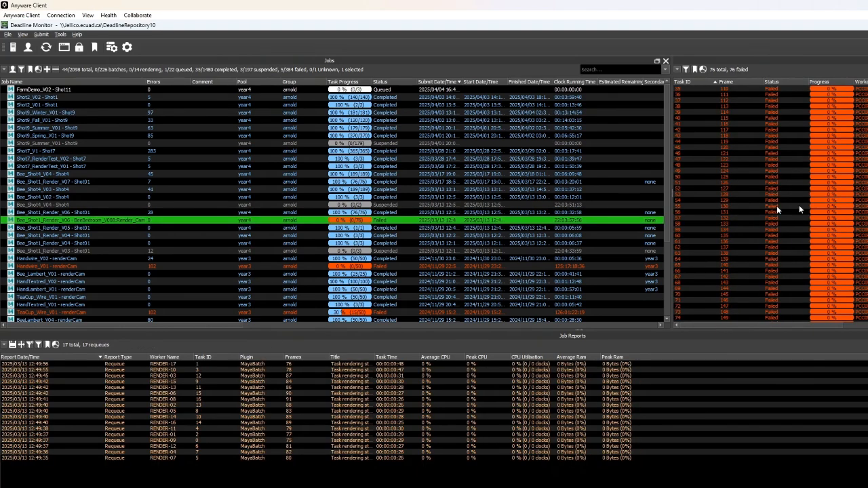
scroll(858, 99, up, 5)
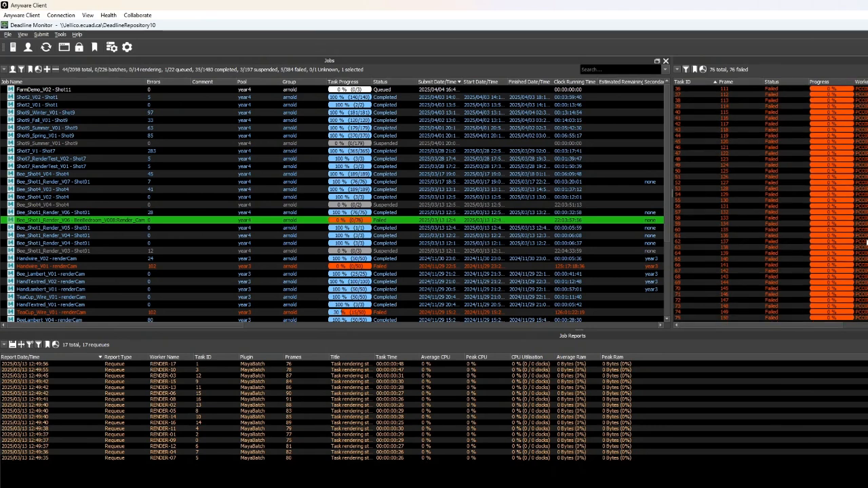
scroll(867, 242, up, 7)
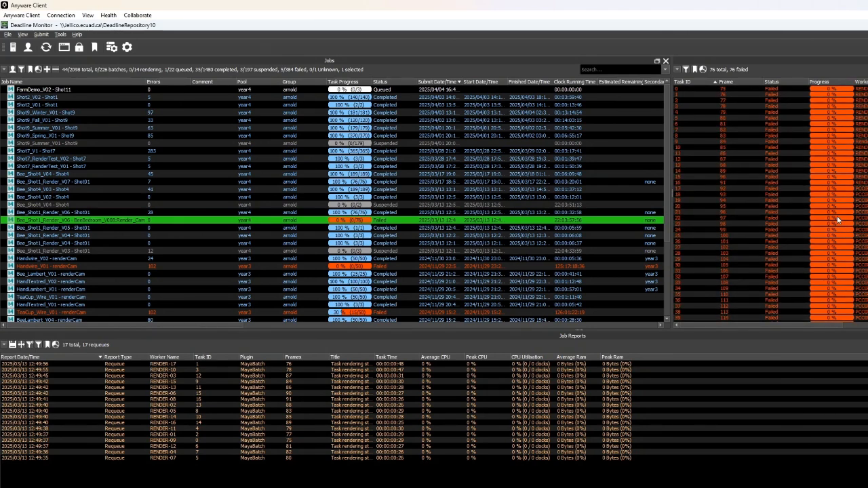
click(807, 183)
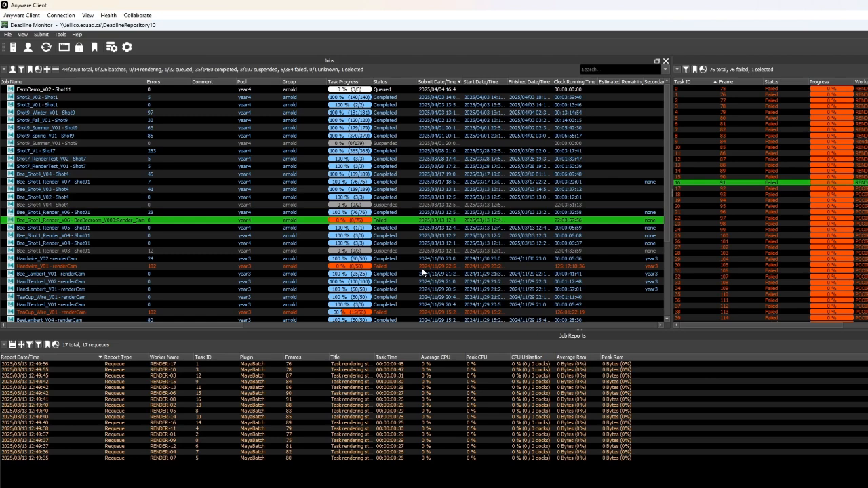
- Enlarge the task panel to show the Worker column and scroll through the job's failed tasks
drag(672, 191, 621, 266)
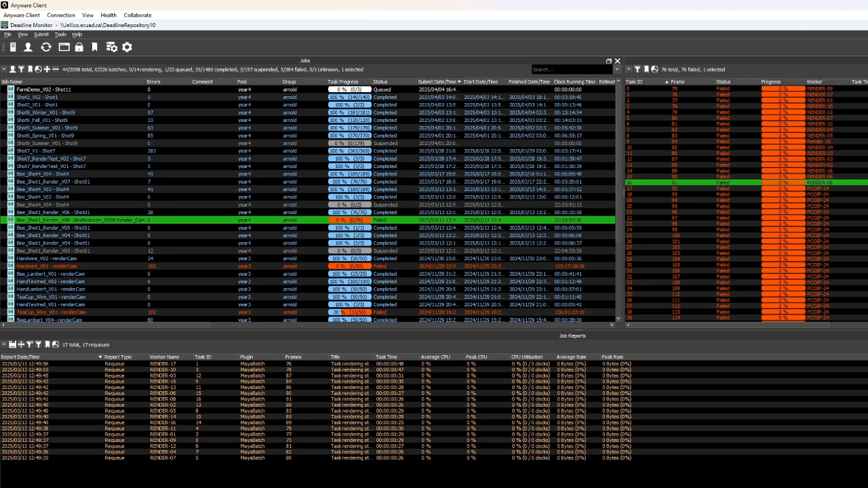
scroll(746, 203, down, 5)
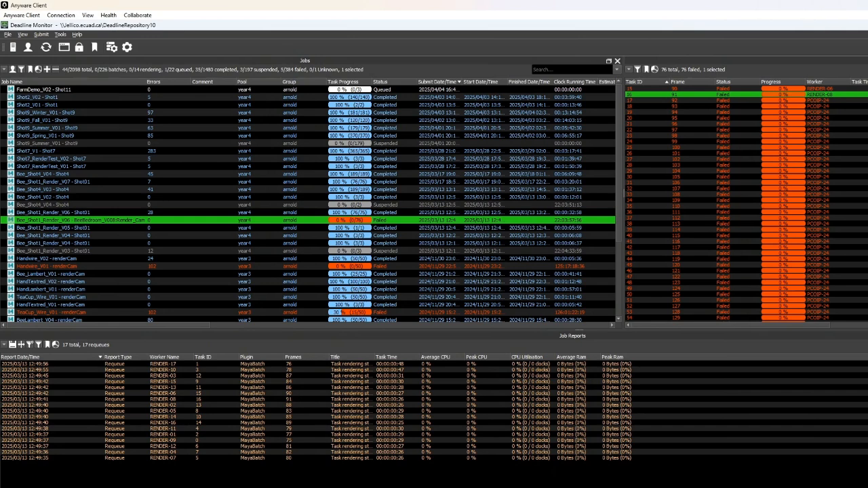
scroll(746, 203, down, 7)
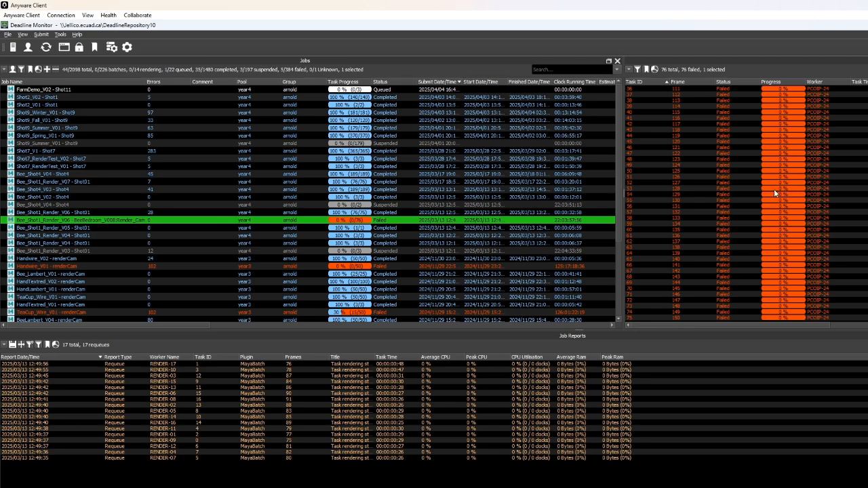
- Select the queued FarmDemo_V02 - Shot11 job to view its tasks and reports
click(493, 91)
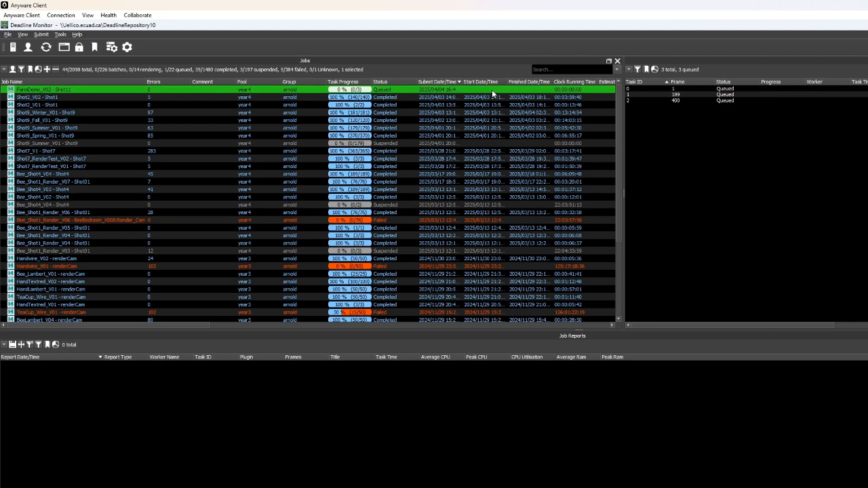